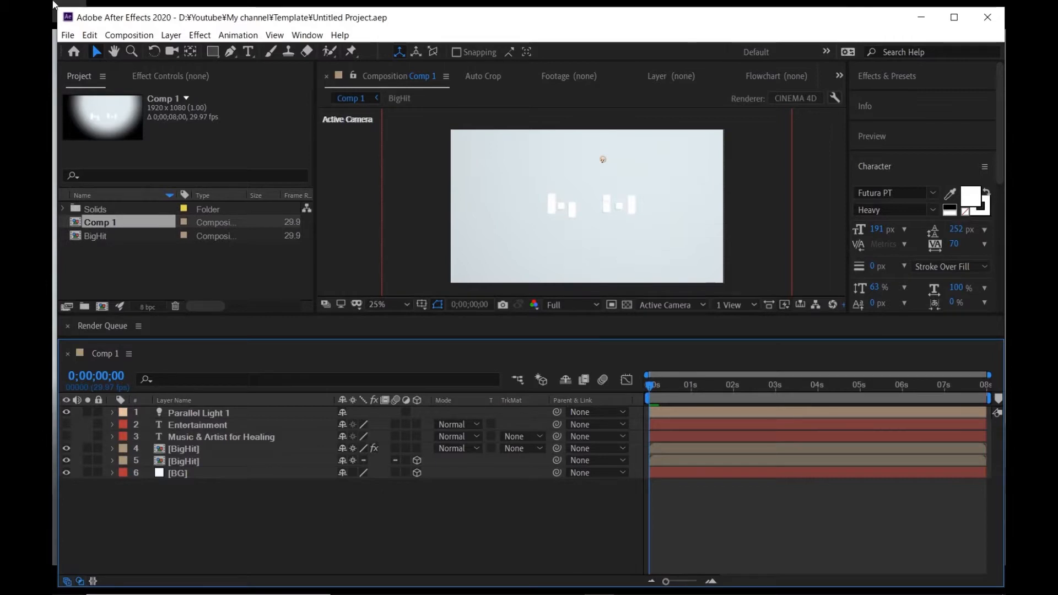
- Create a new composition named Logo Animation with the HDTV 1080 29.97 preset and an 8-second duration
left_click(129, 35)
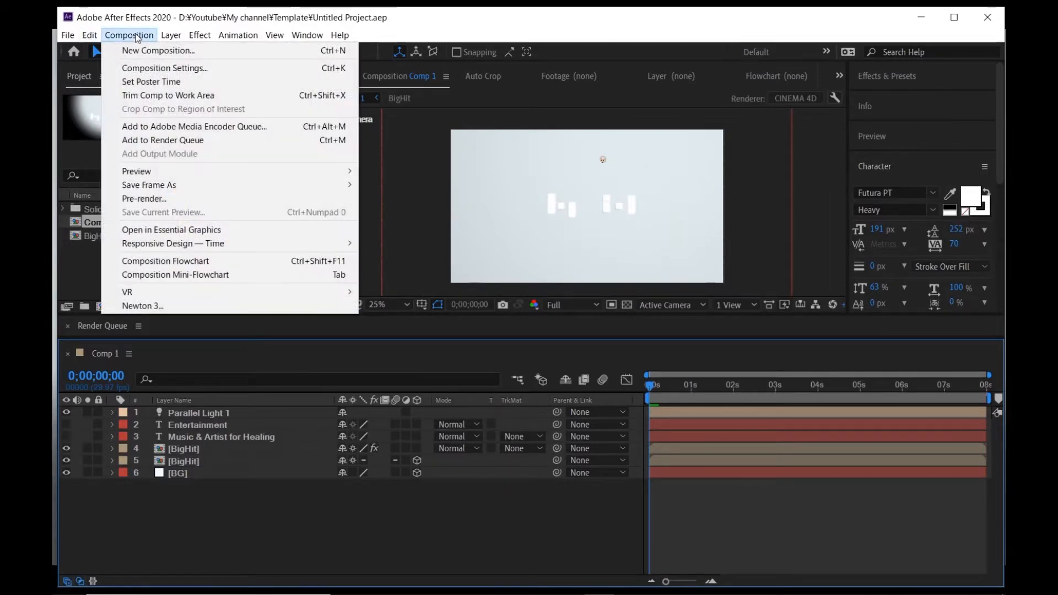
left_click(138, 46)
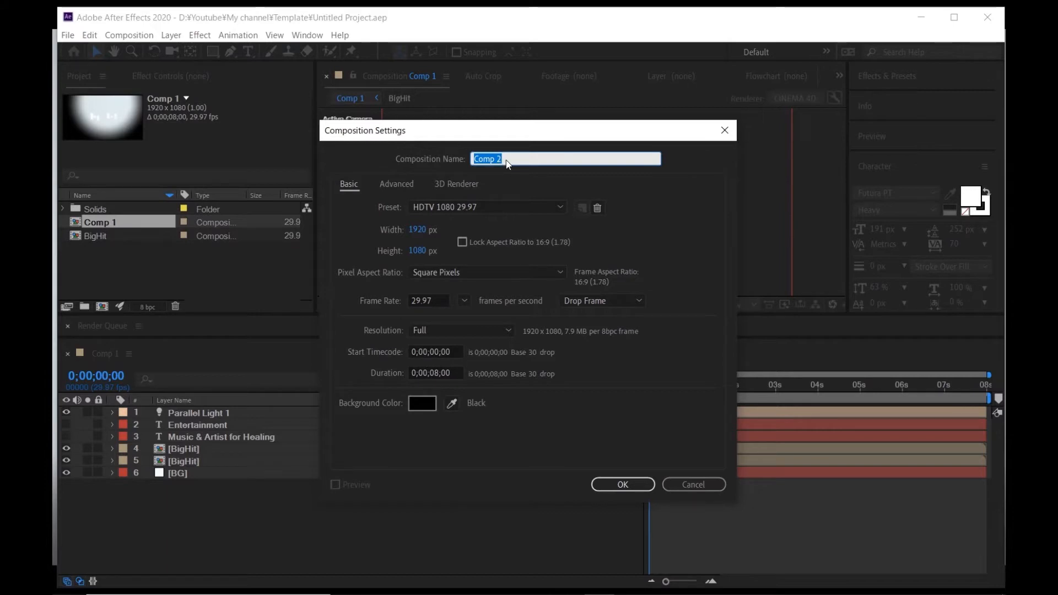
key("BackSpace")
type("Logo Animation")
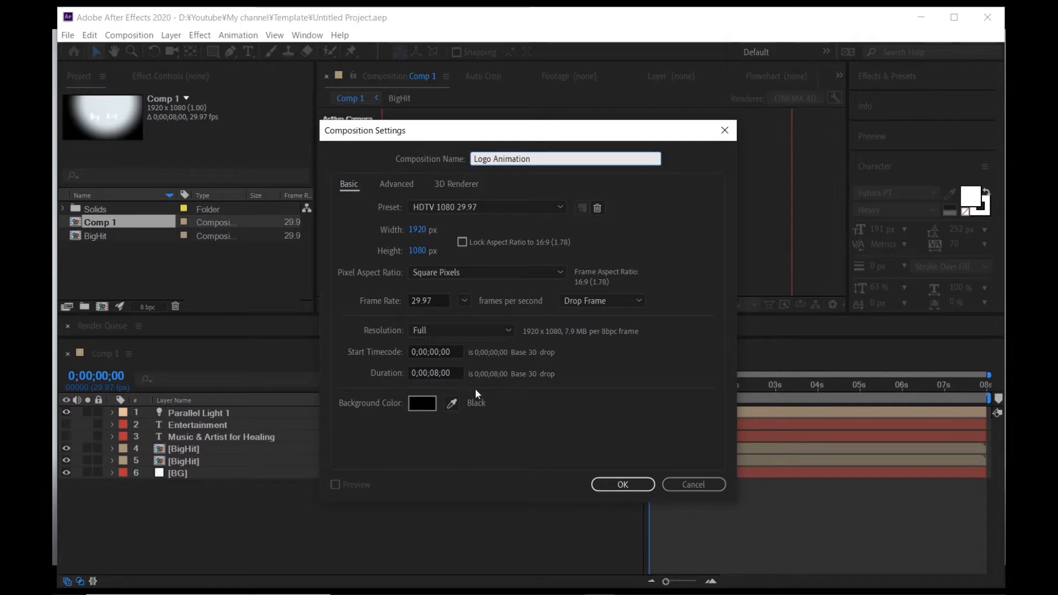
left_click(621, 484)
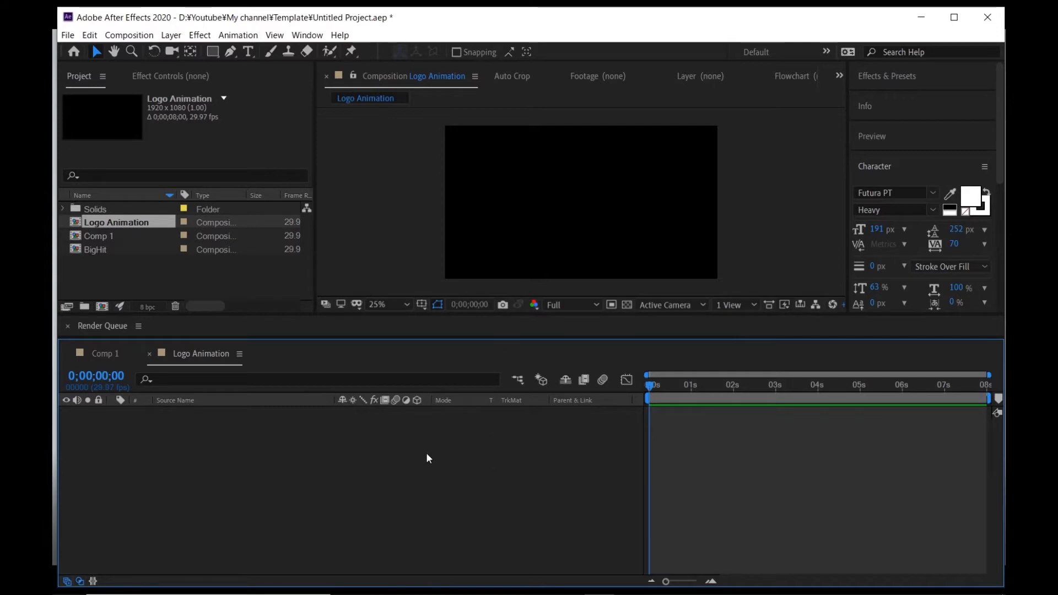
- Add a pale cyan 1920 x 1080 solid as the background of the Logo Animation composition
key("ctrl+y")
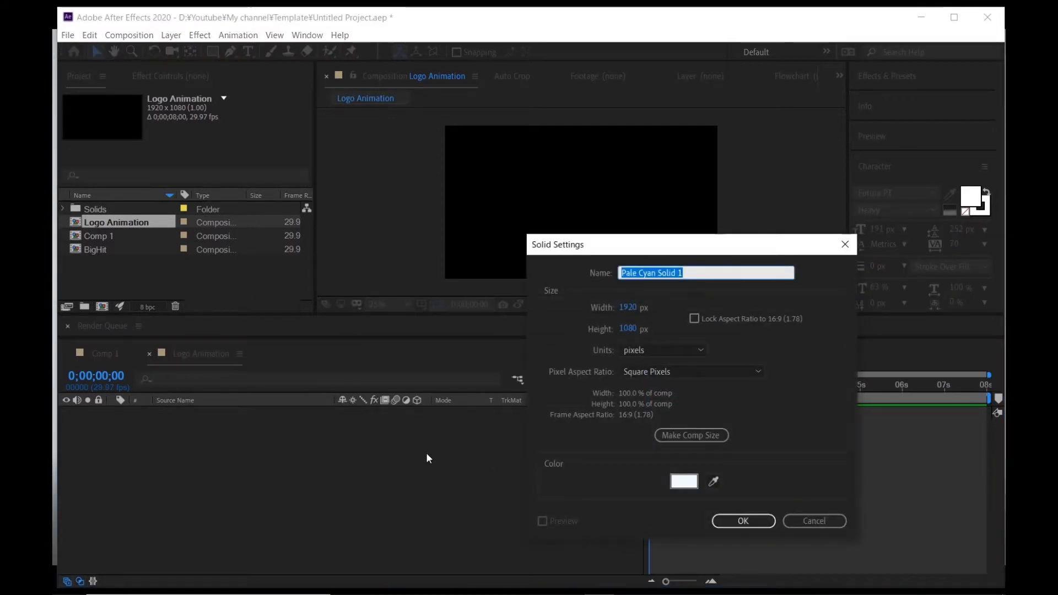
left_click(730, 520)
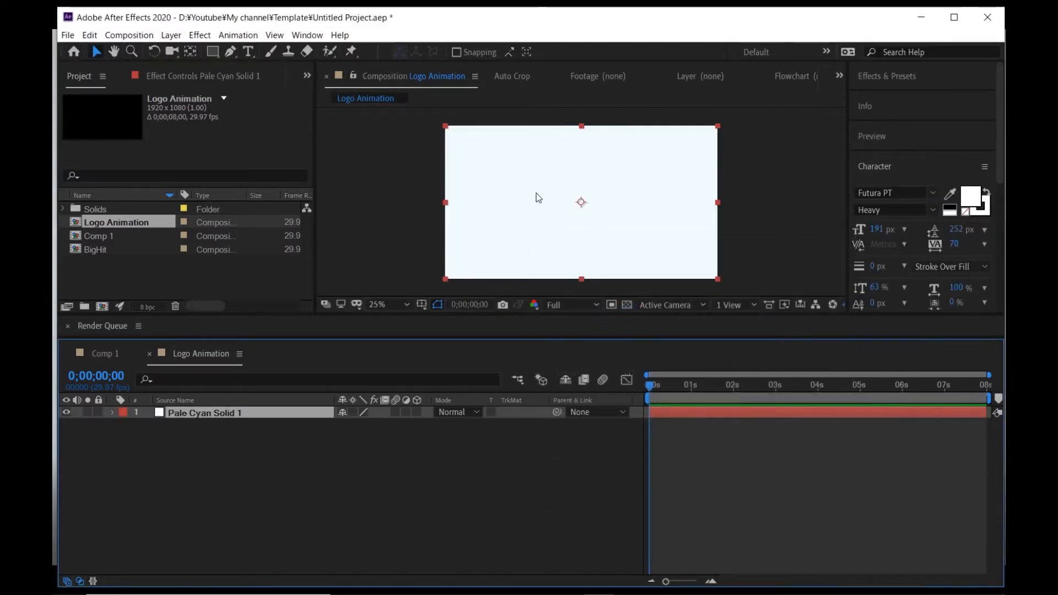
left_click(543, 220)
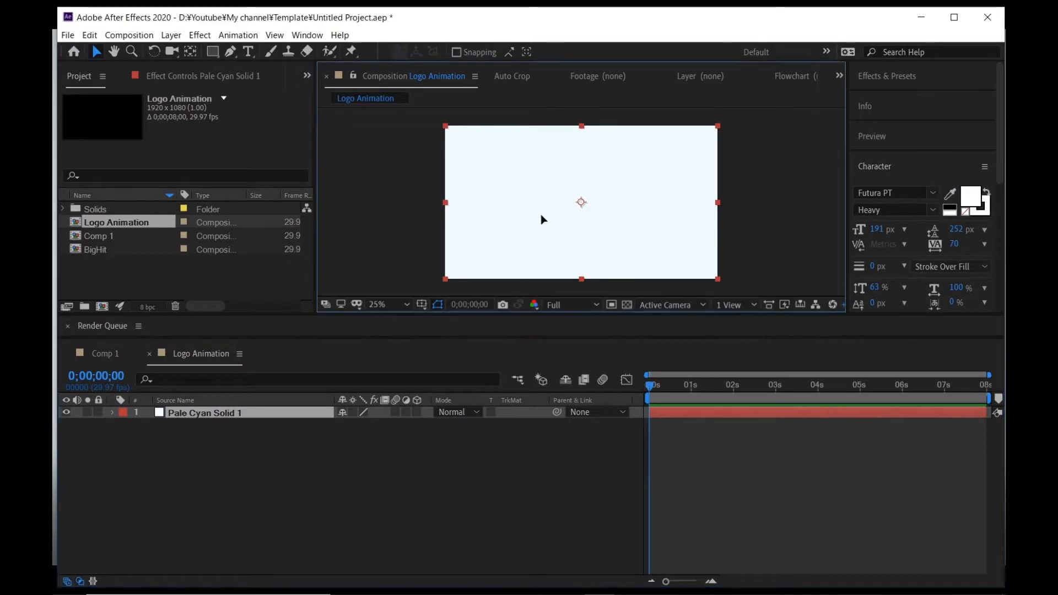
left_click(497, 432)
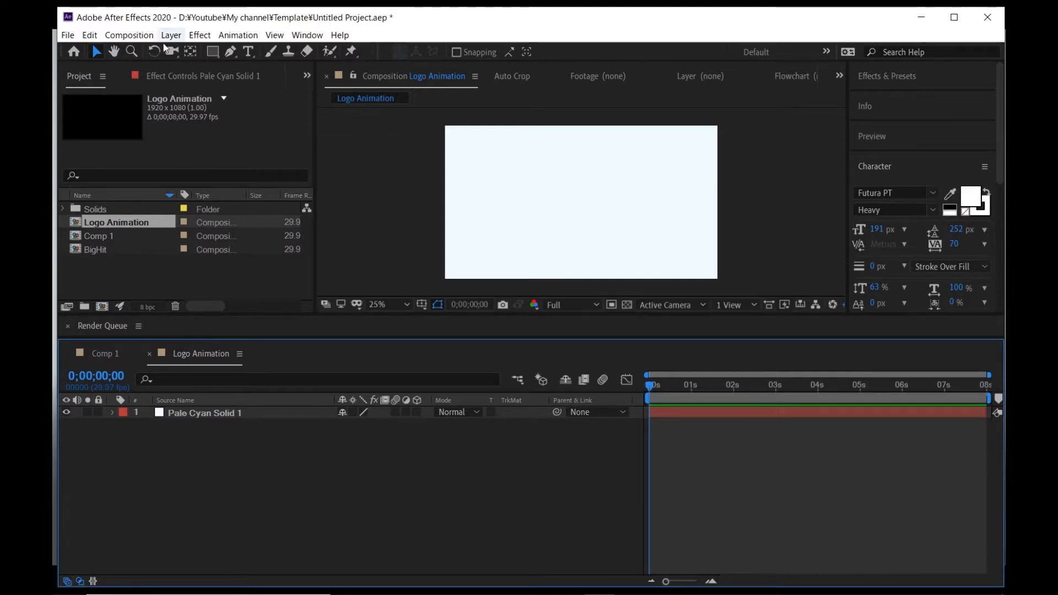
- Add a wide paragraph text box across the middle of the composition containing the text Big Hit
left_click(248, 52)
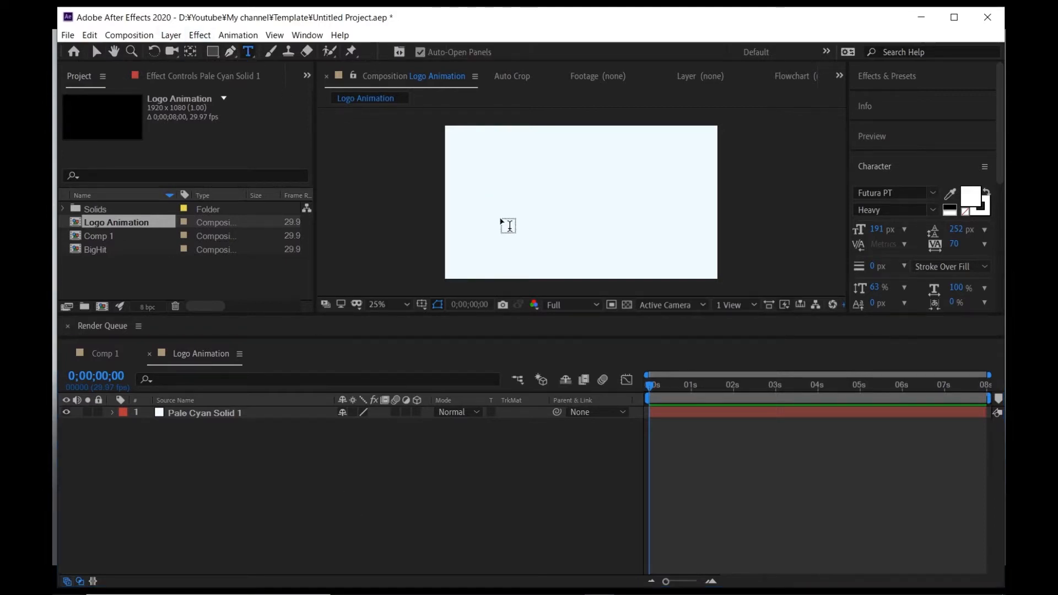
left_click_drag(617, 179, 715, 228)
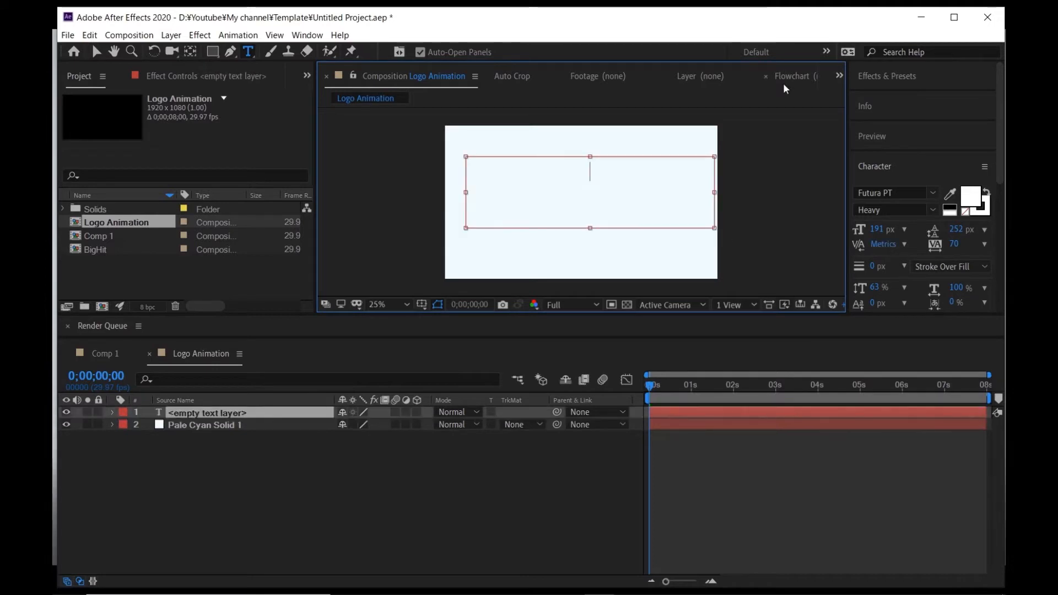
type("Big")
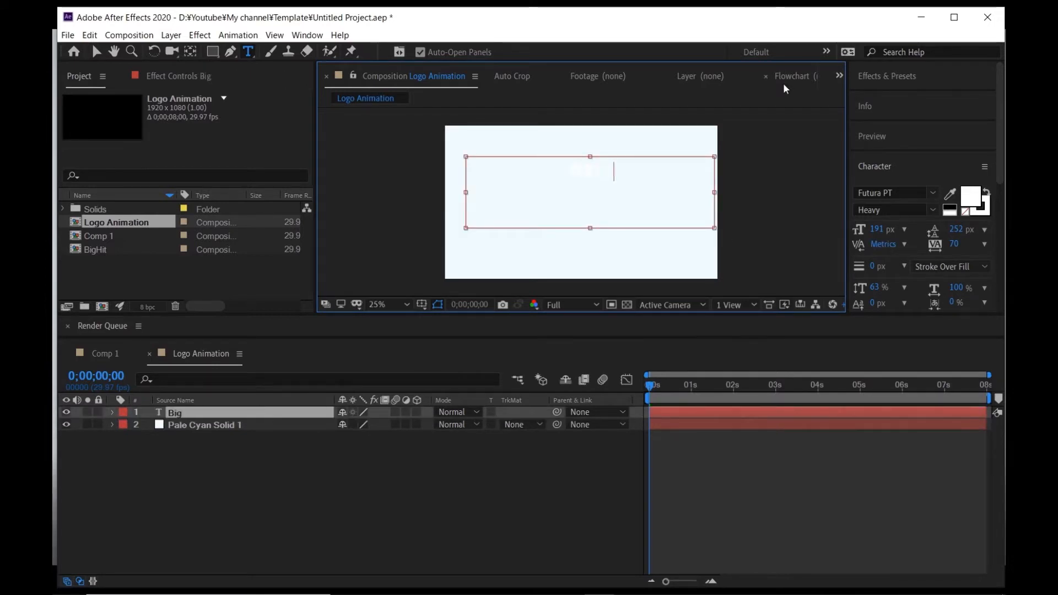
type(" Hit")
key("ctrl+a")
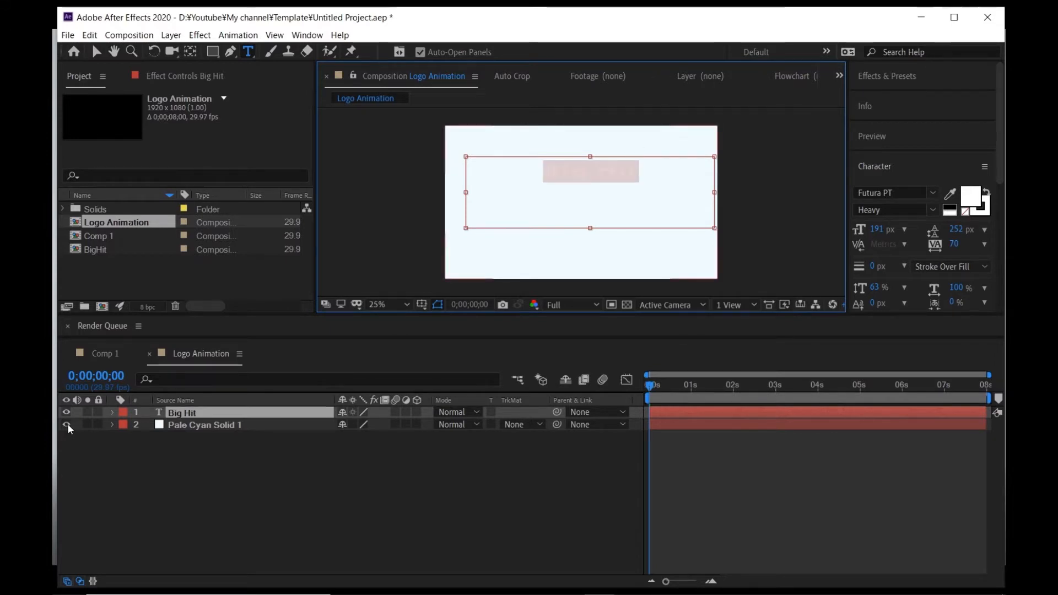
- Hide the pale cyan solid layer and set the Big Hit text's vertical scale to 100%
left_click(67, 425)
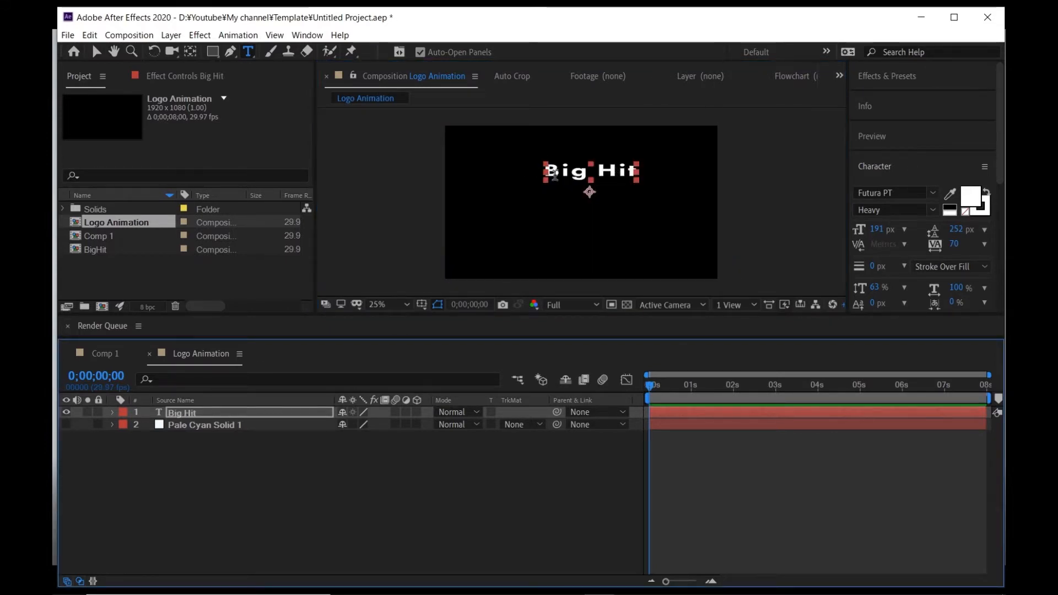
left_click_drag(552, 175, 669, 177)
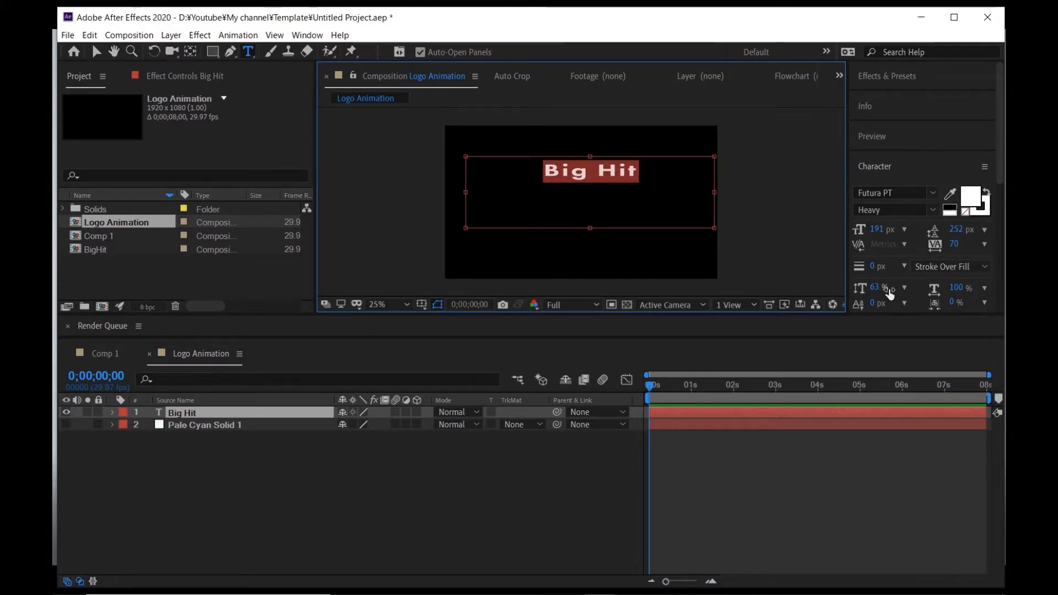
left_click(875, 288)
type("100")
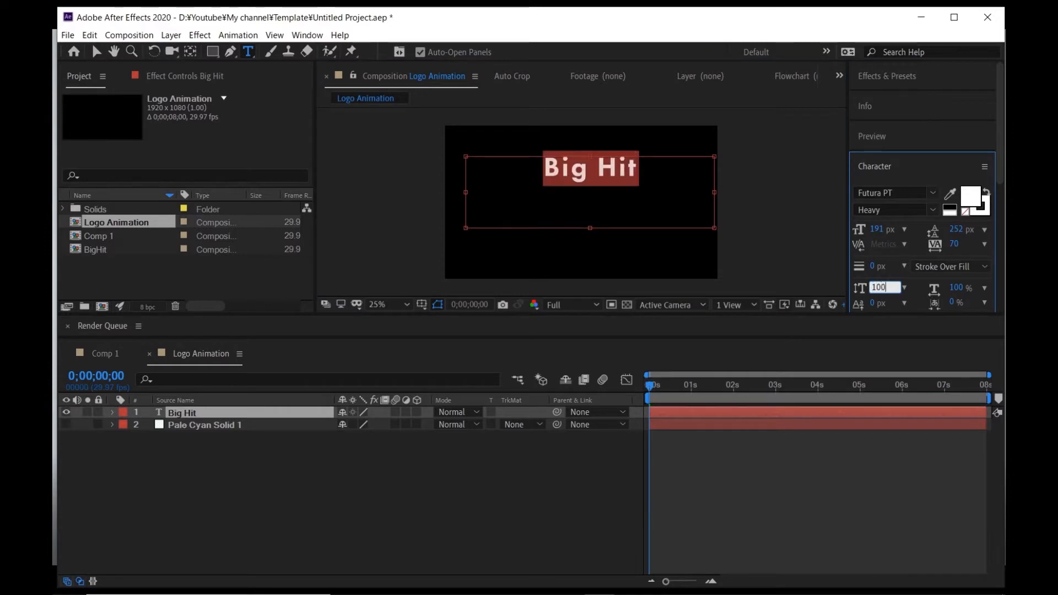
key("Return")
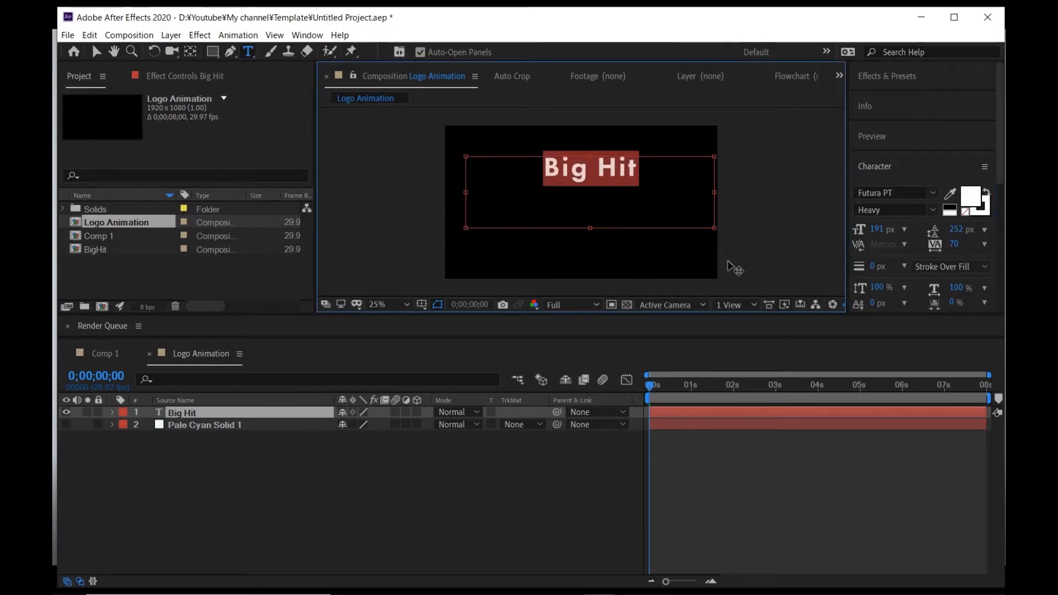
- Set the character font size to 190 px and keep the leading at 252 px
left_click(878, 229)
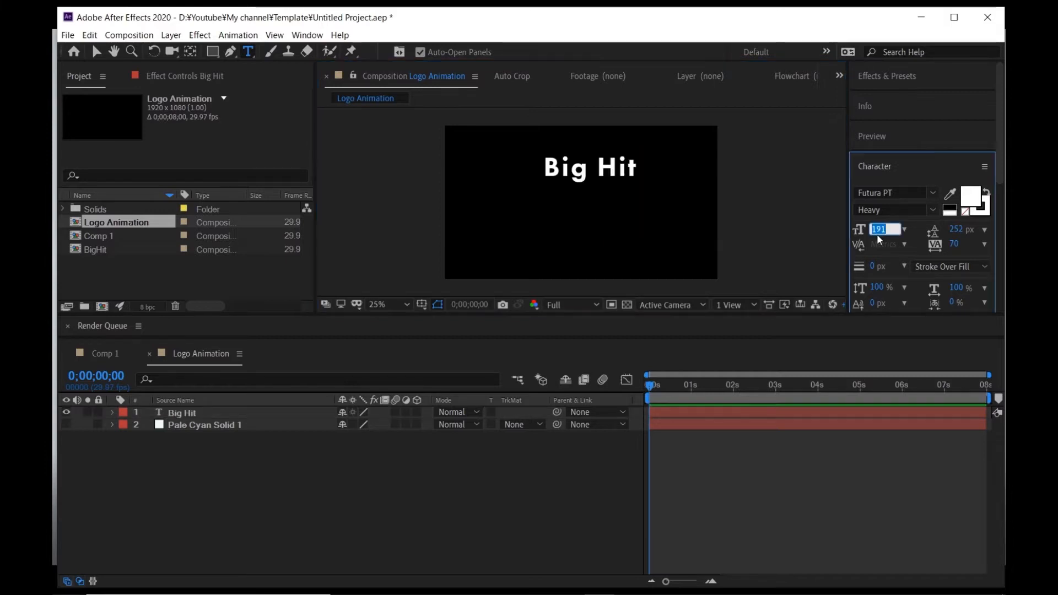
type("1")
key("Return")
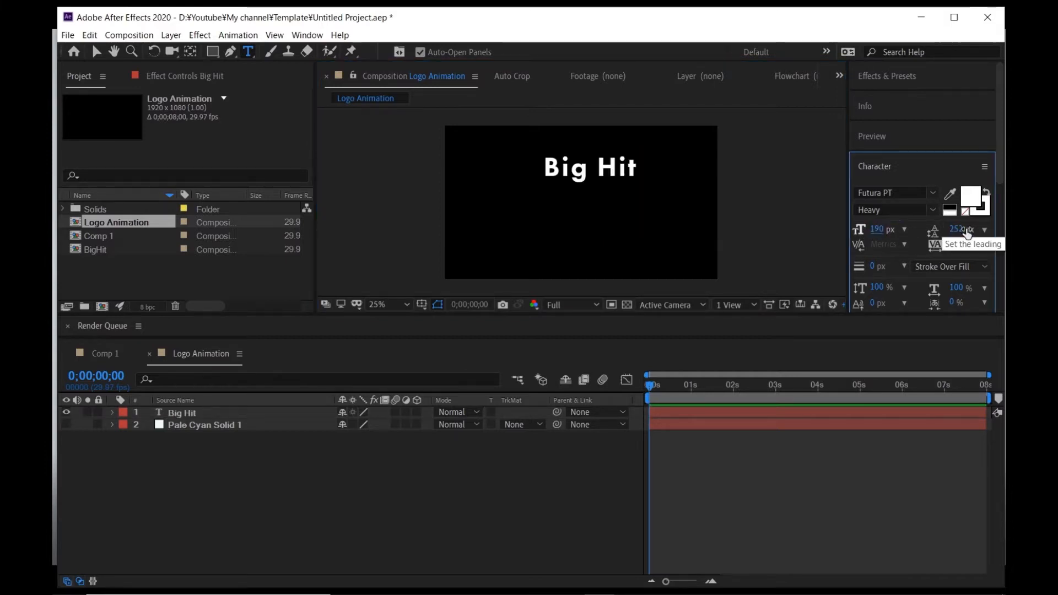
left_click(963, 230)
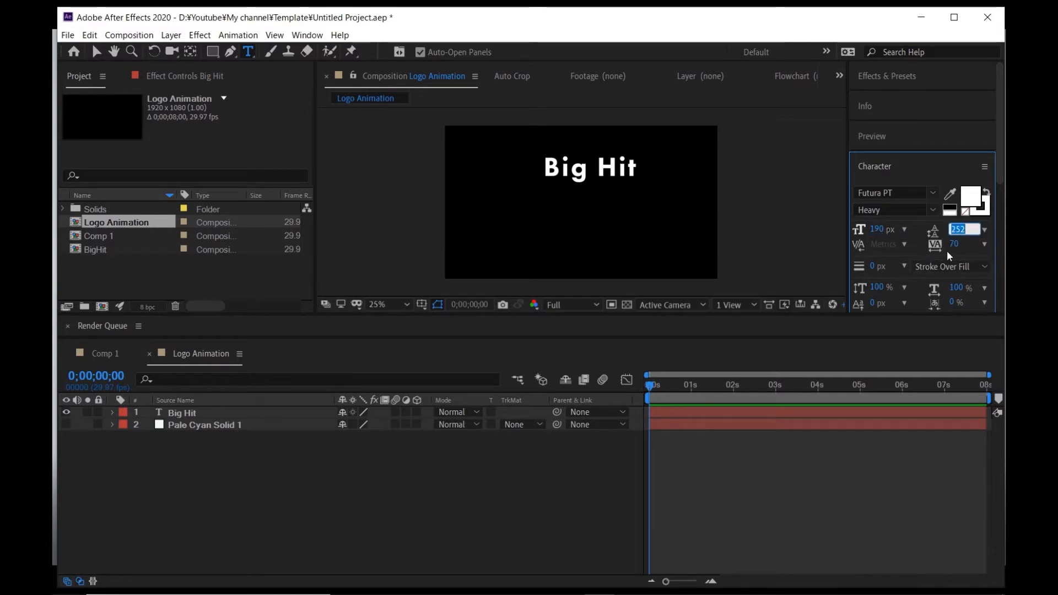
key("Return")
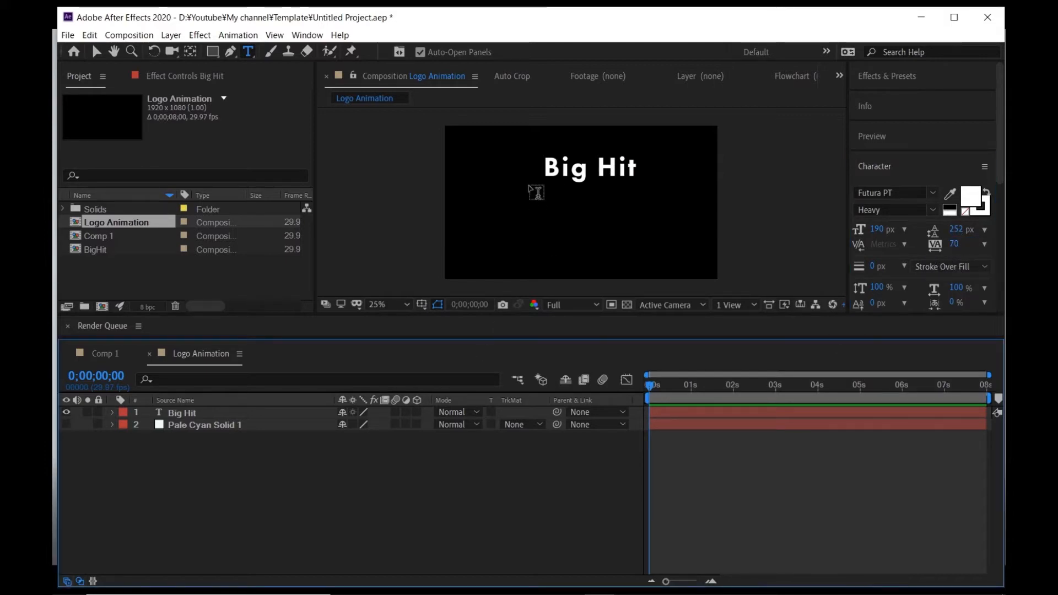
- Centre the anchor point within the Big Hit text and centre the layer in the composition
left_click(196, 415)
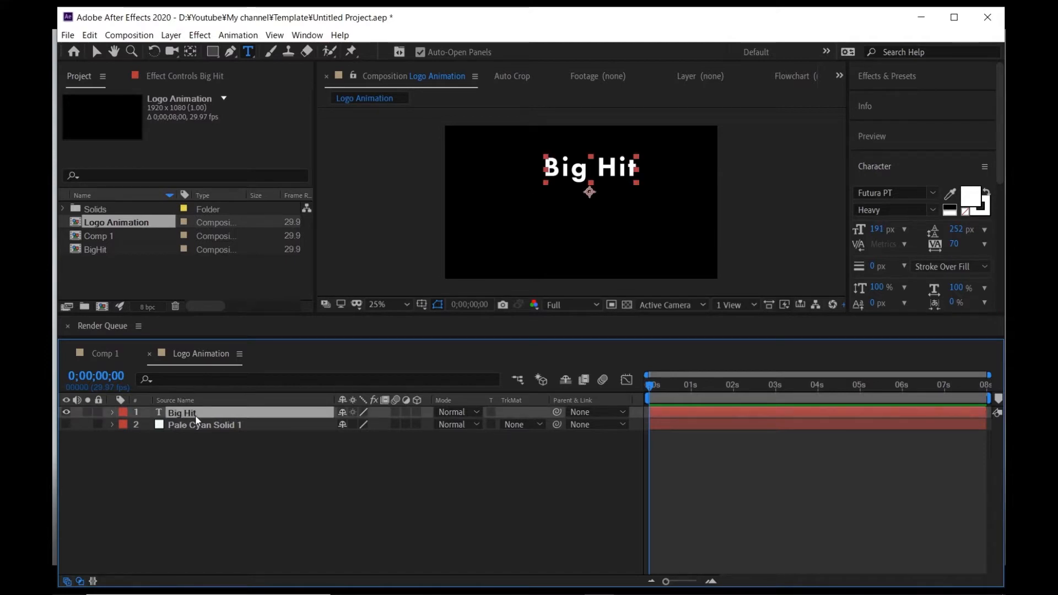
key("ctrl+alt+Home")
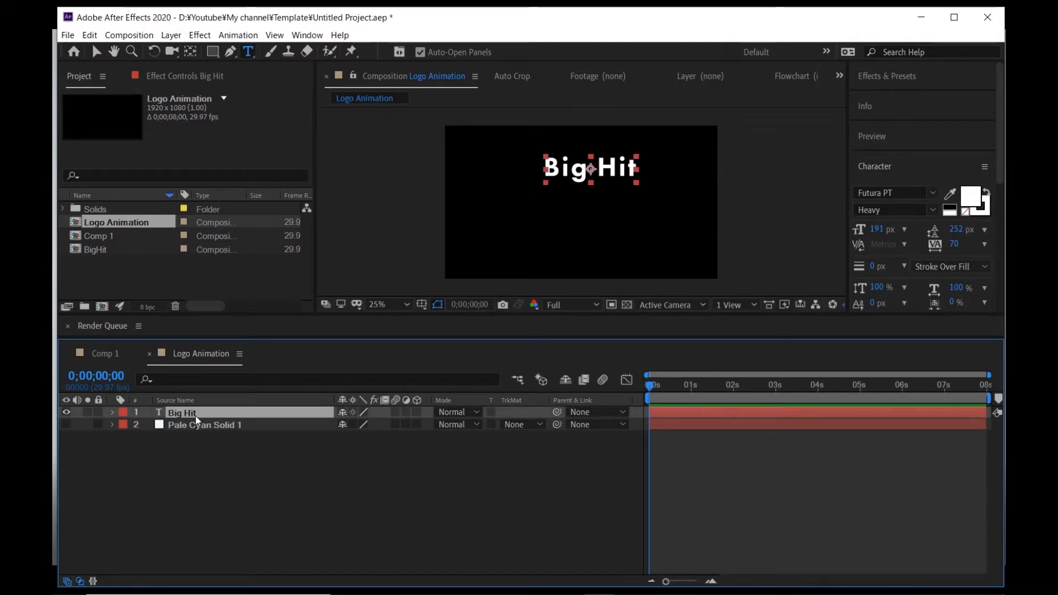
key("ctrl+Home")
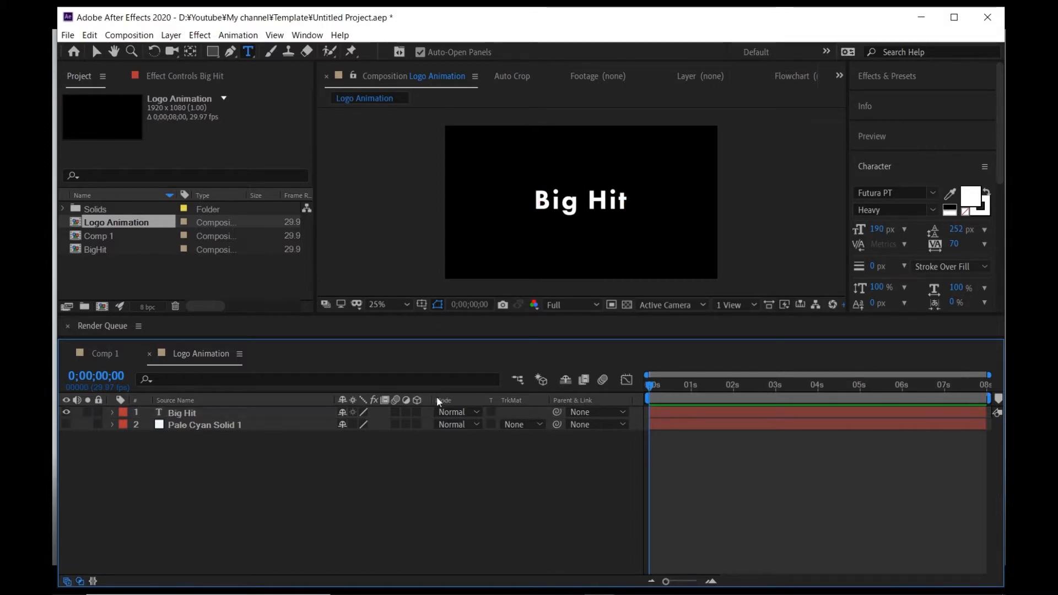
- Make Big Hit a 3D layer and change the composition's 3D renderer to CINEMA 4D
left_click(417, 413)
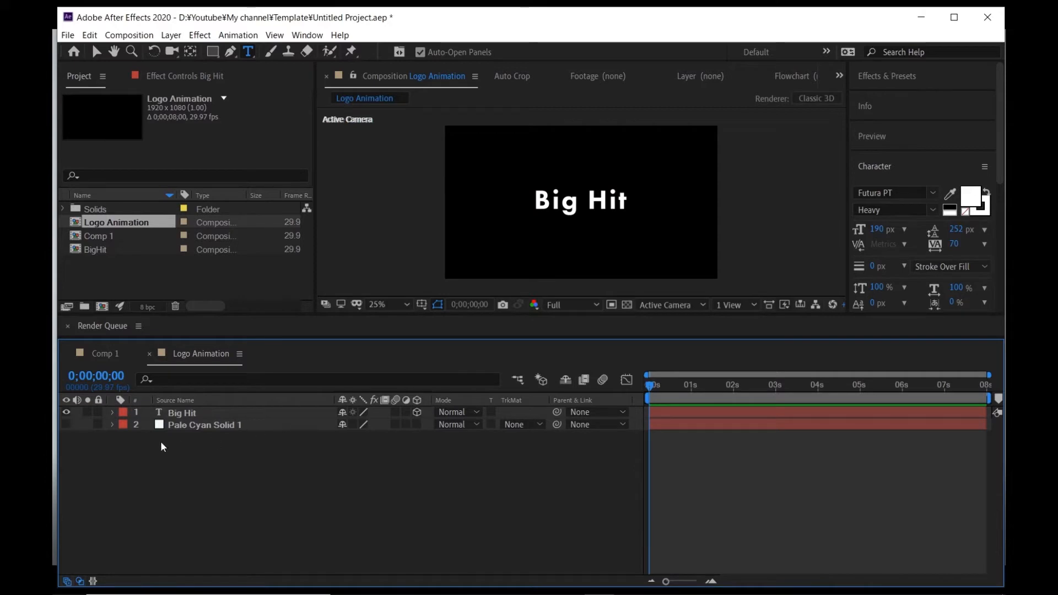
left_click(113, 411)
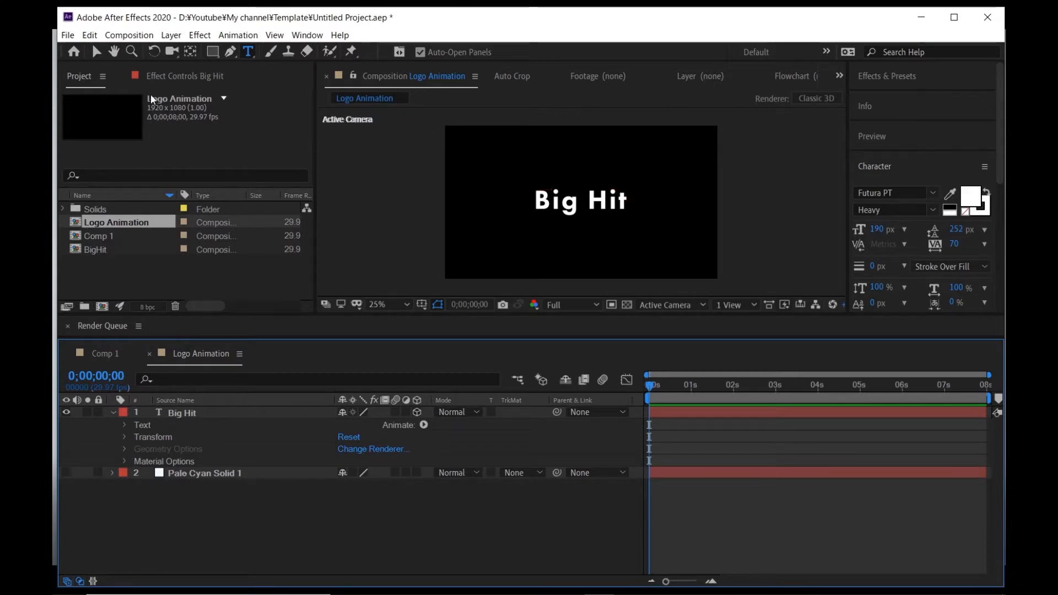
left_click(129, 35)
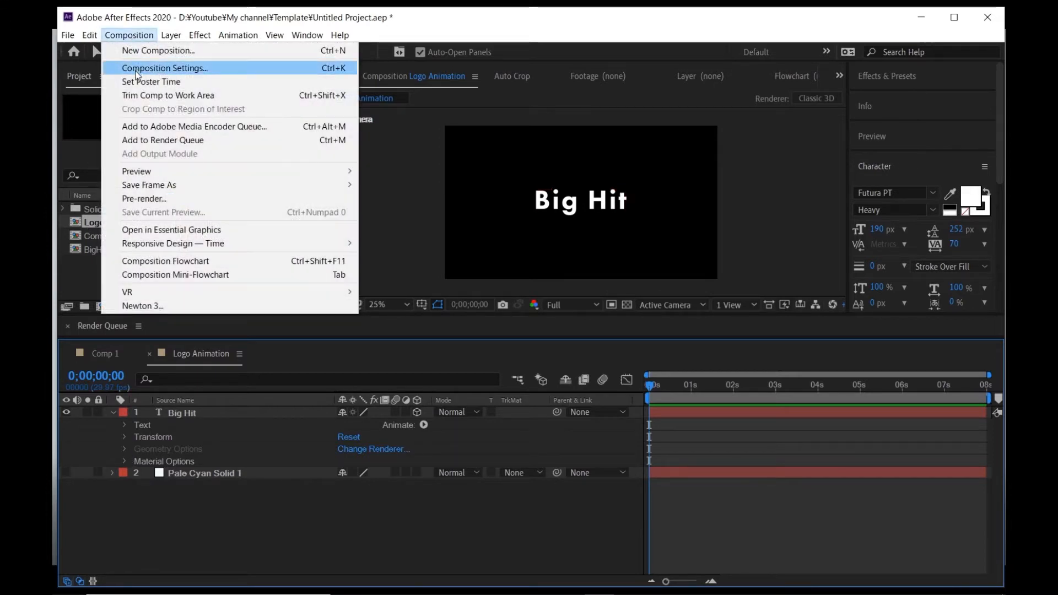
left_click(139, 67)
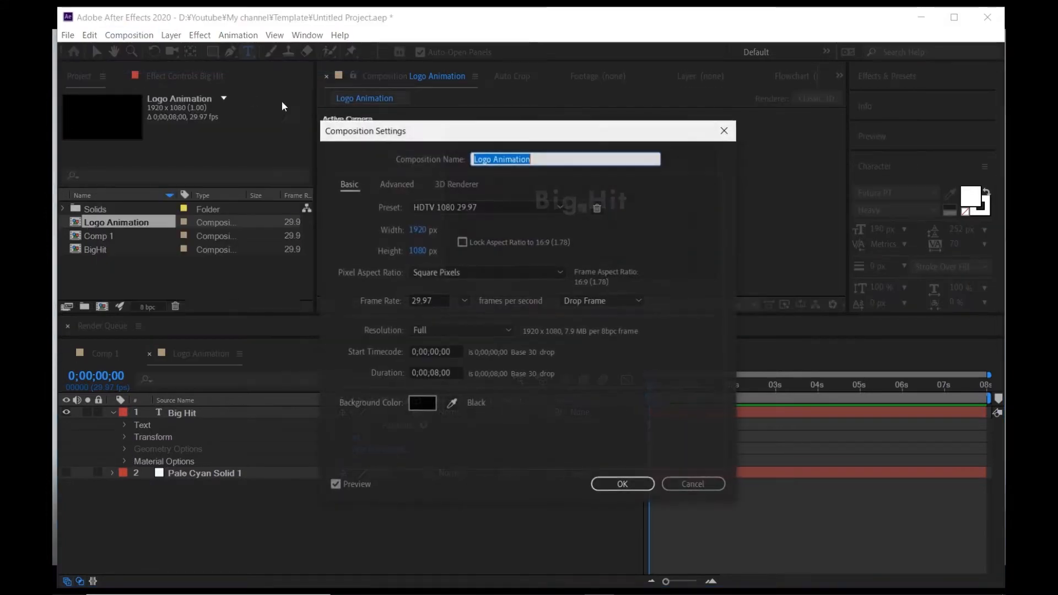
left_click(450, 180)
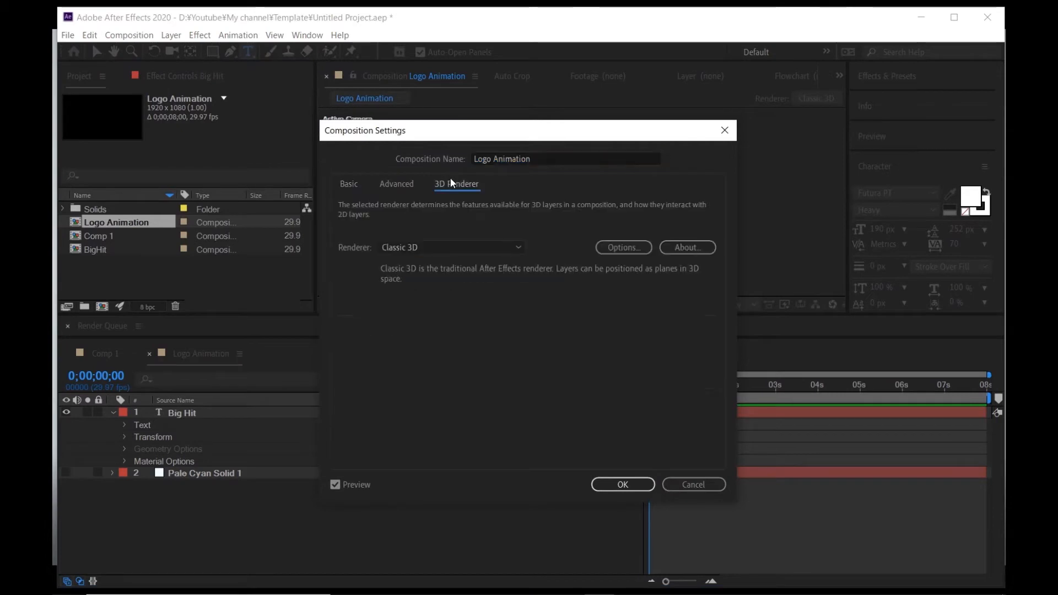
left_click(461, 249)
left_click(435, 279)
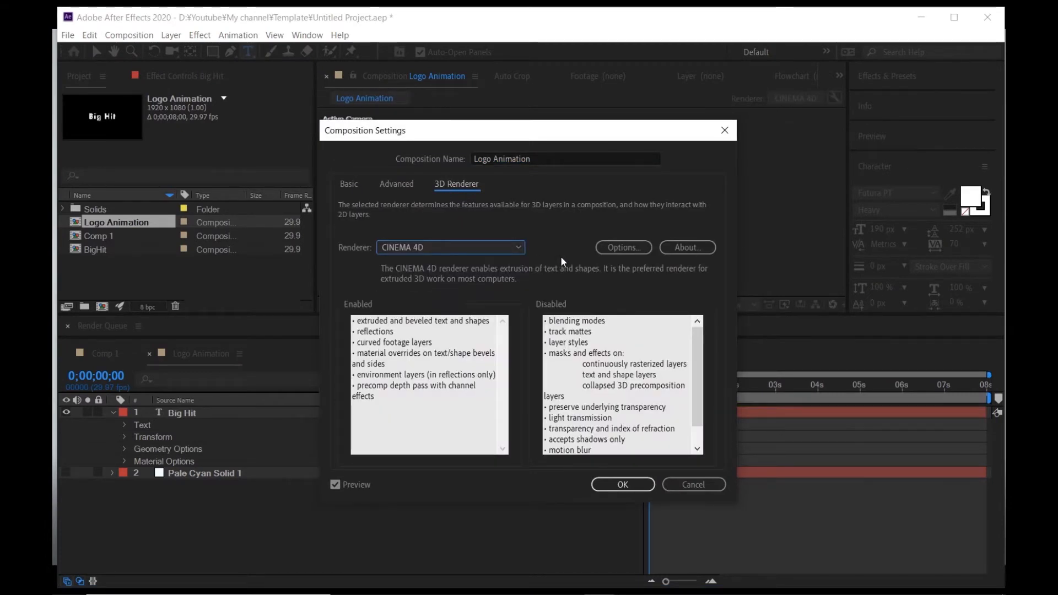
- Lower the CINEMA 4D renderer quality to 1 (Draft) and apply the composition settings
left_click(613, 248)
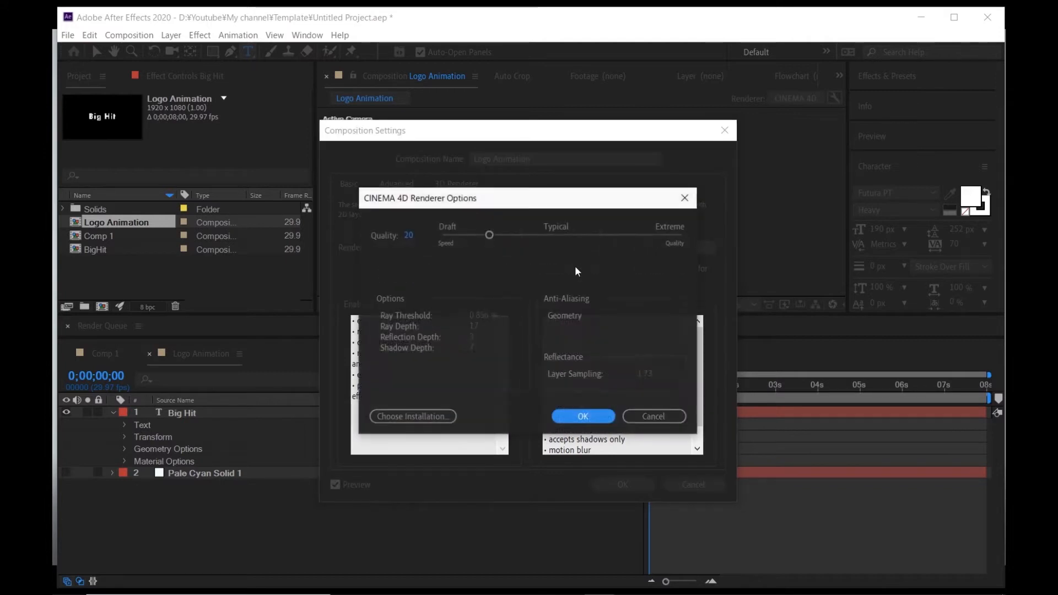
left_click_drag(483, 232, 419, 238)
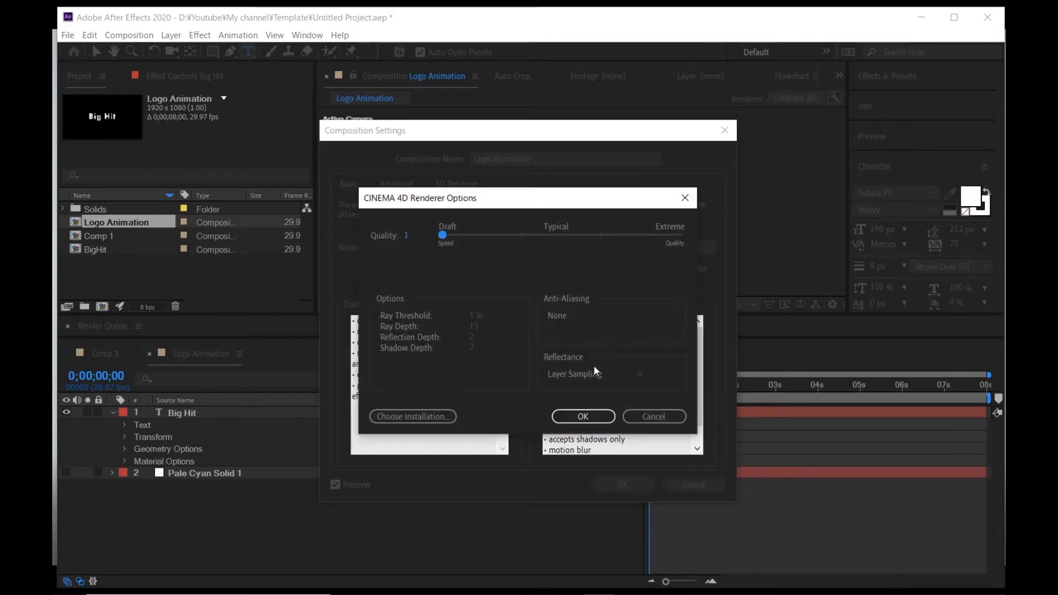
left_click(576, 417)
left_click(628, 490)
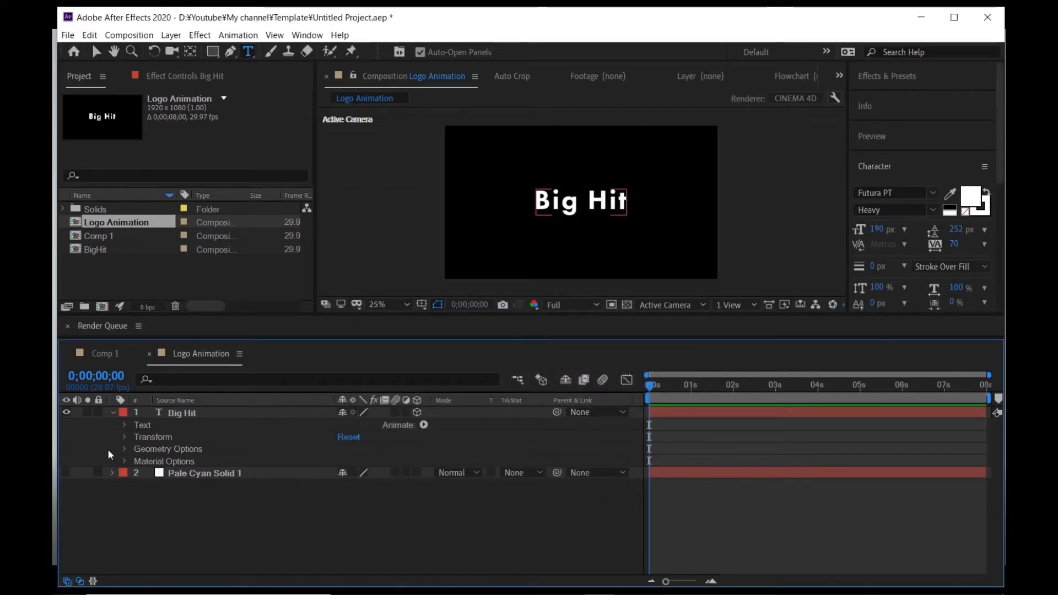
- Set the Bevel Depth in the Big Hit layer's geometry options to 5
left_click(125, 449)
scroll(599, 193, "up", 1)
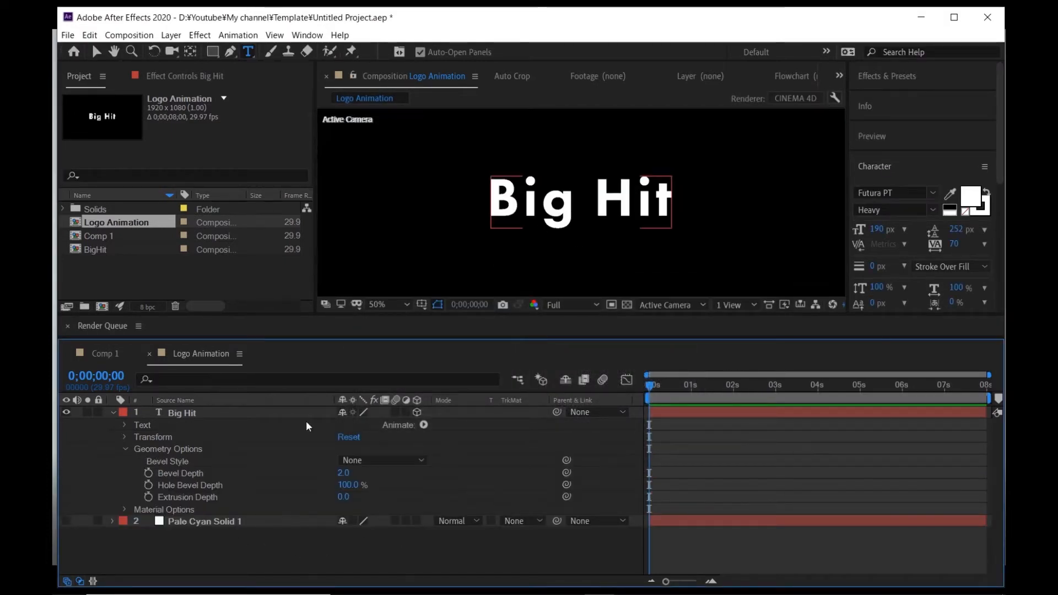
left_click(342, 473)
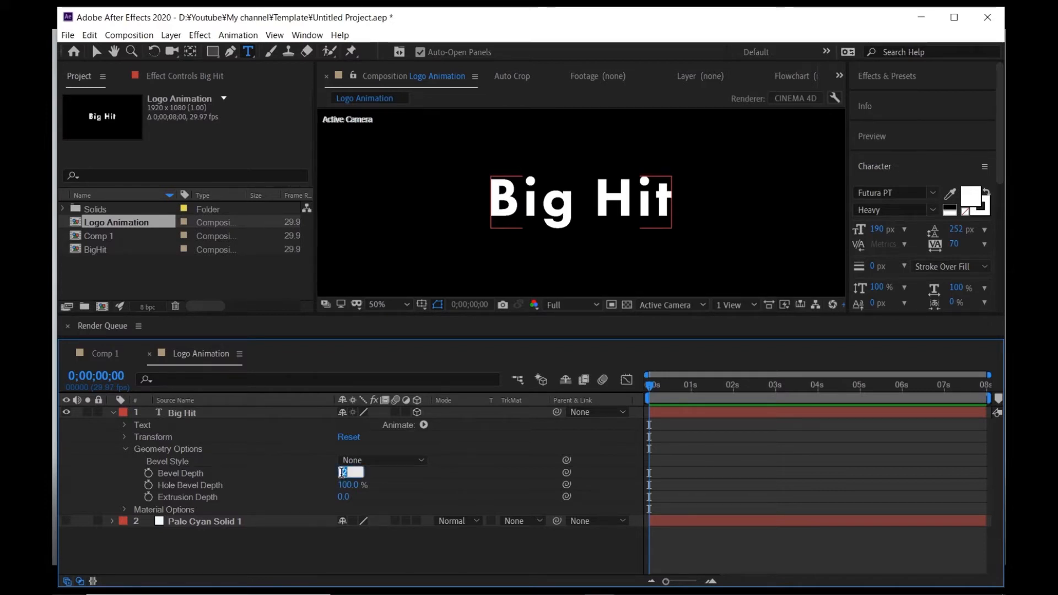
type("5")
key("Return")
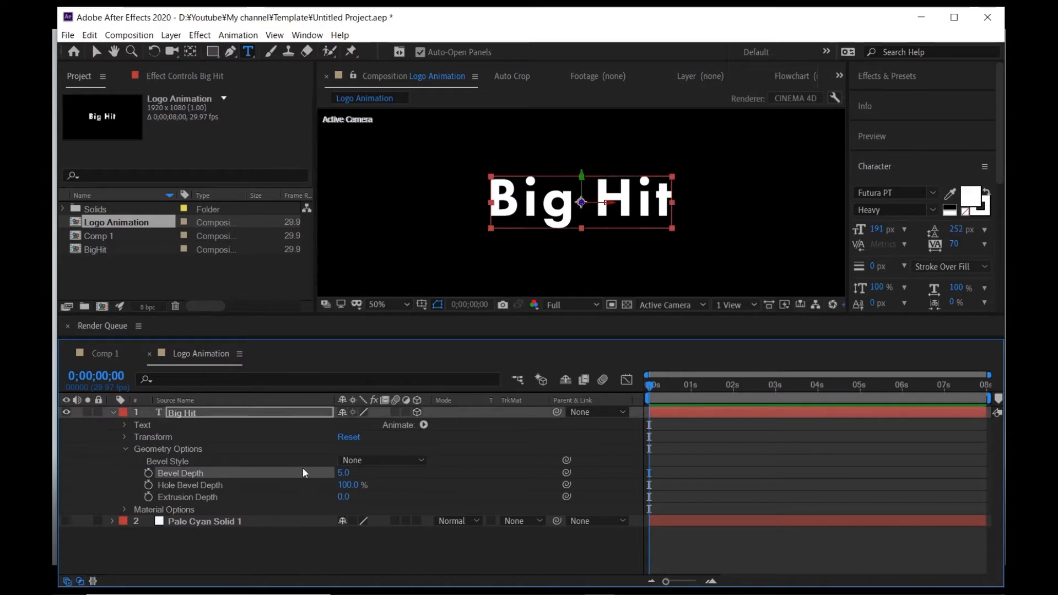
- Set the Big Hit layer's Bevel Style to Convex and its Extrusion Depth to 35
left_click(383, 461)
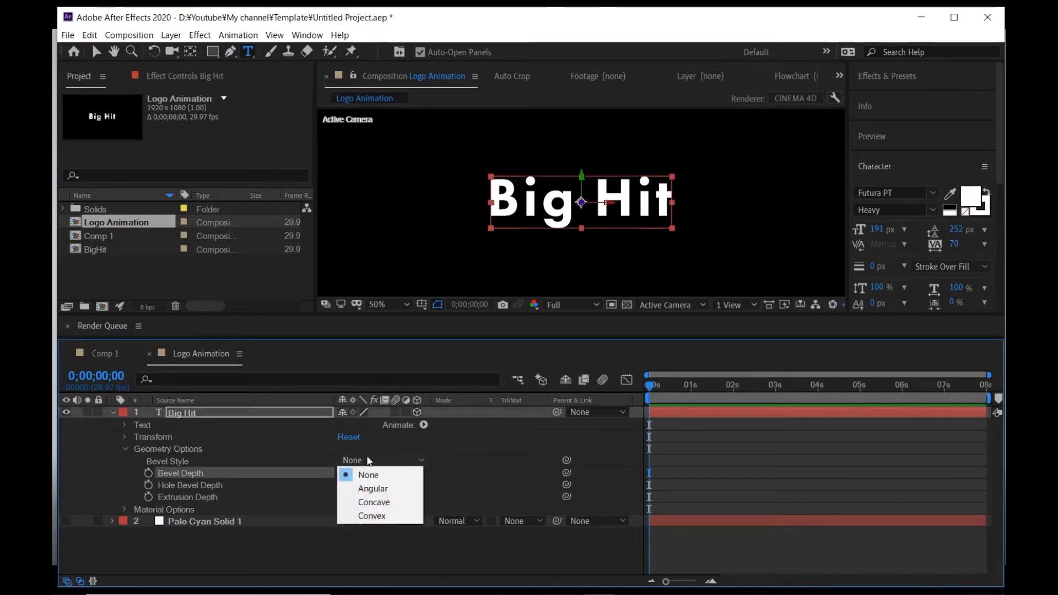
left_click(379, 516)
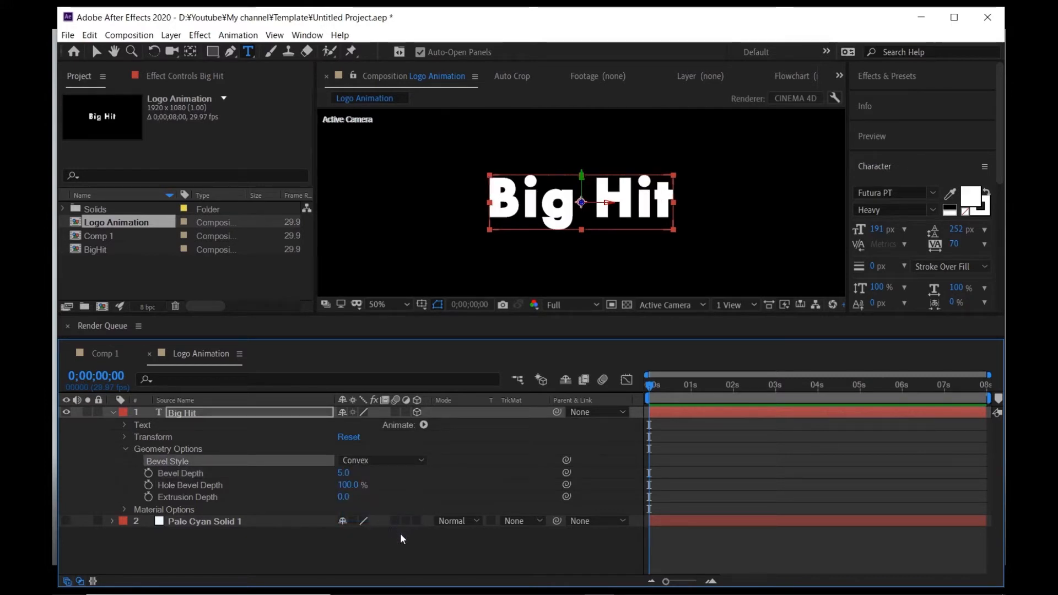
left_click(400, 554)
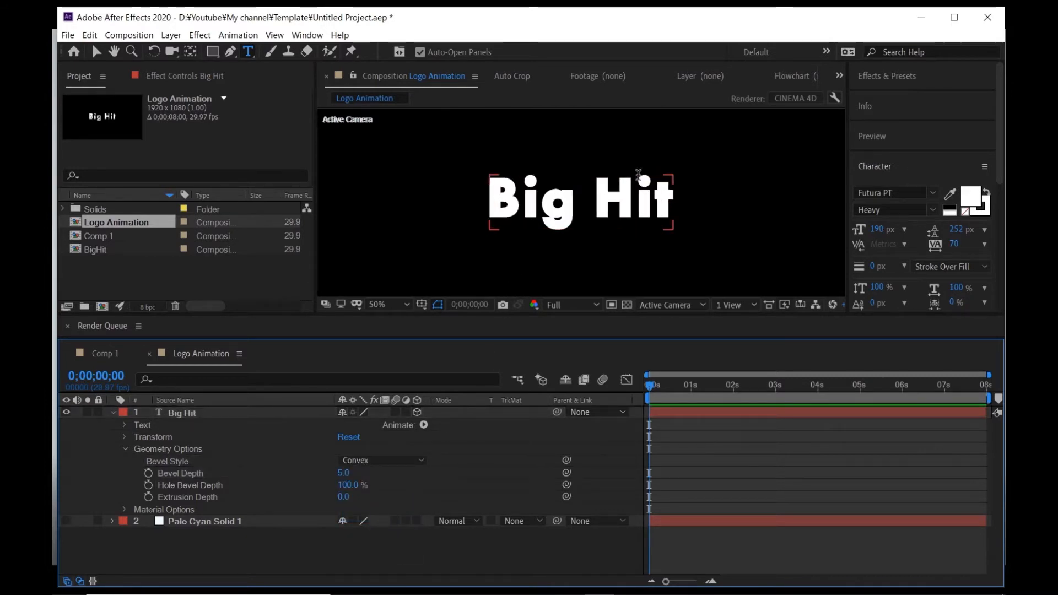
key("period")
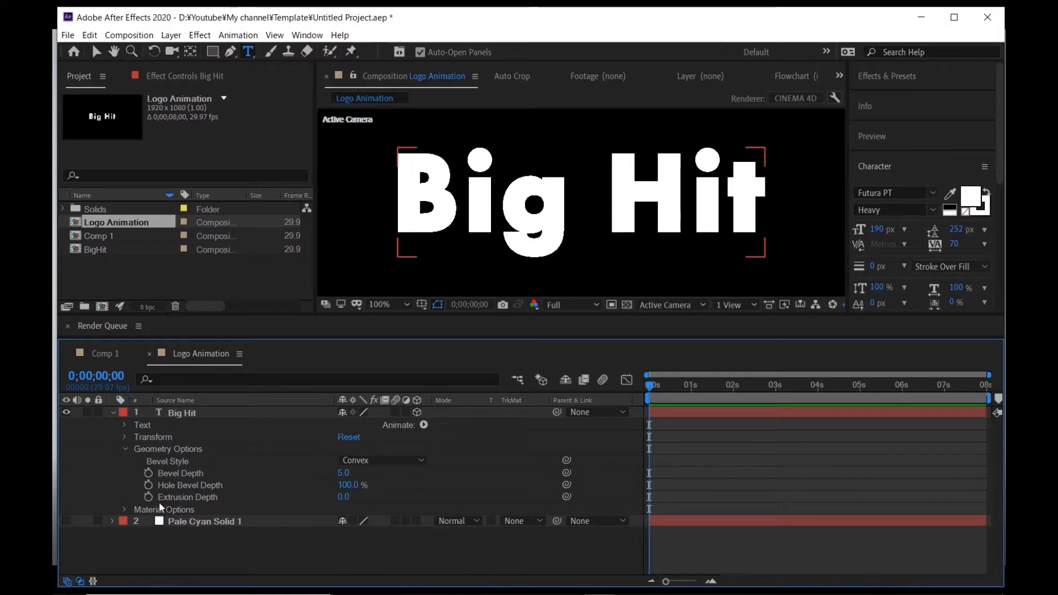
left_click(342, 498)
type("35")
key("Return")
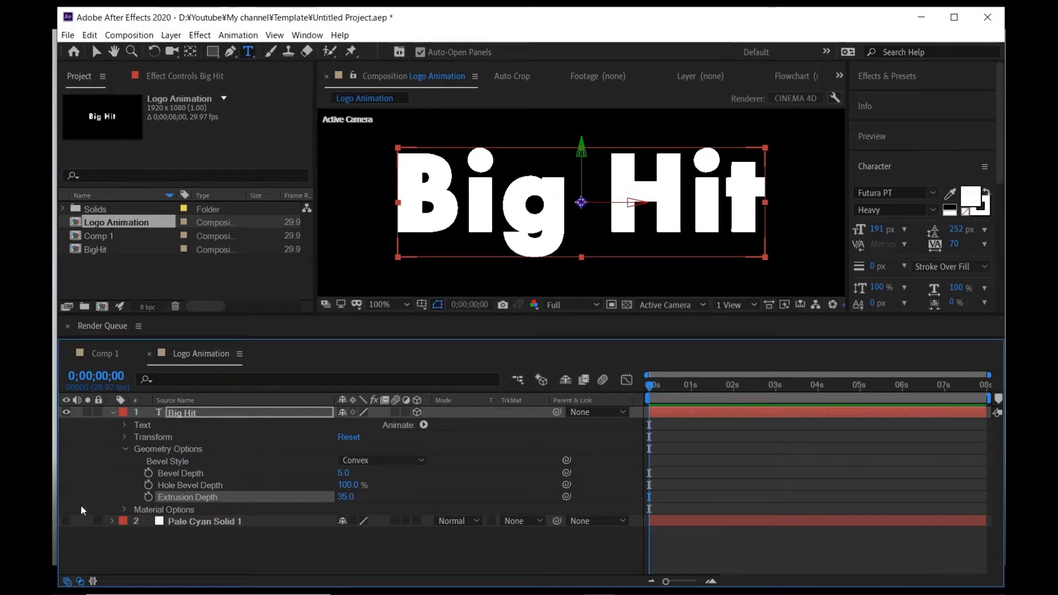
- In the Big Hit layer's material options, turn Casts Shadows on and Accepts Lights off, then collapse the layer
left_click(125, 510)
scroll(118, 517, "down", 3)
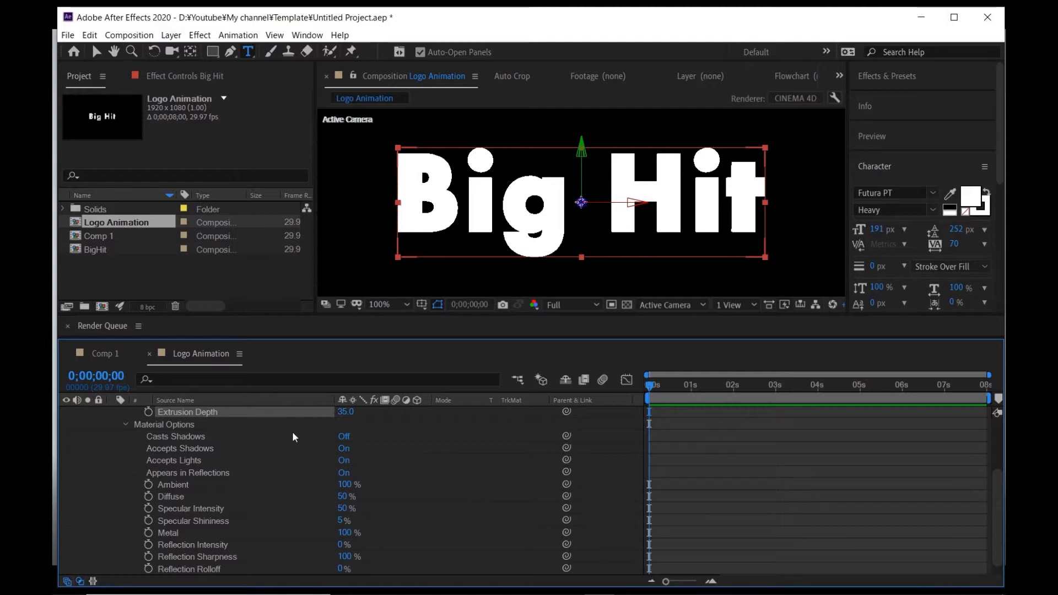
left_click(344, 436)
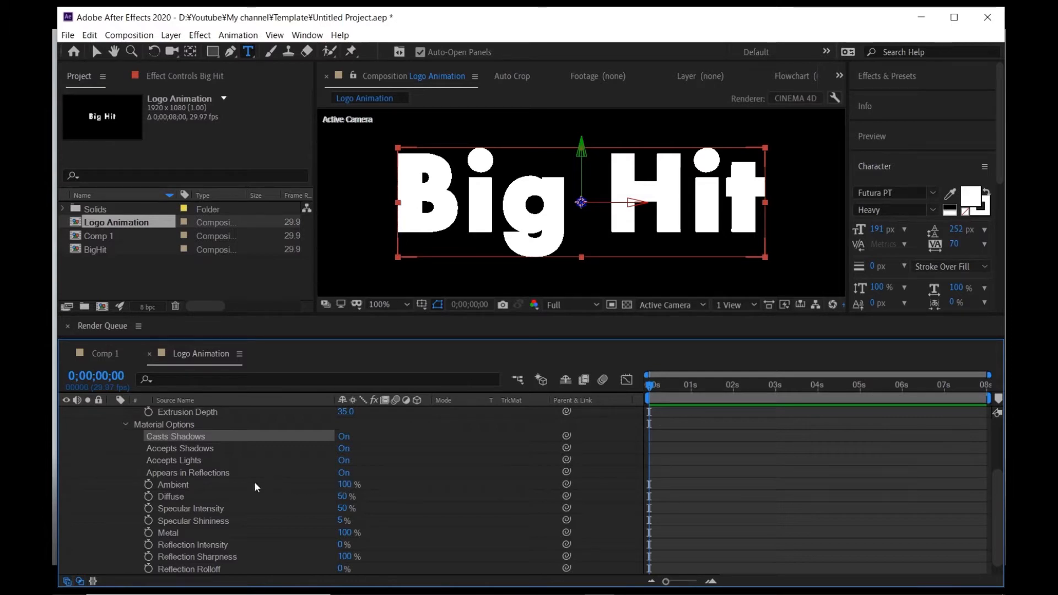
left_click(344, 460)
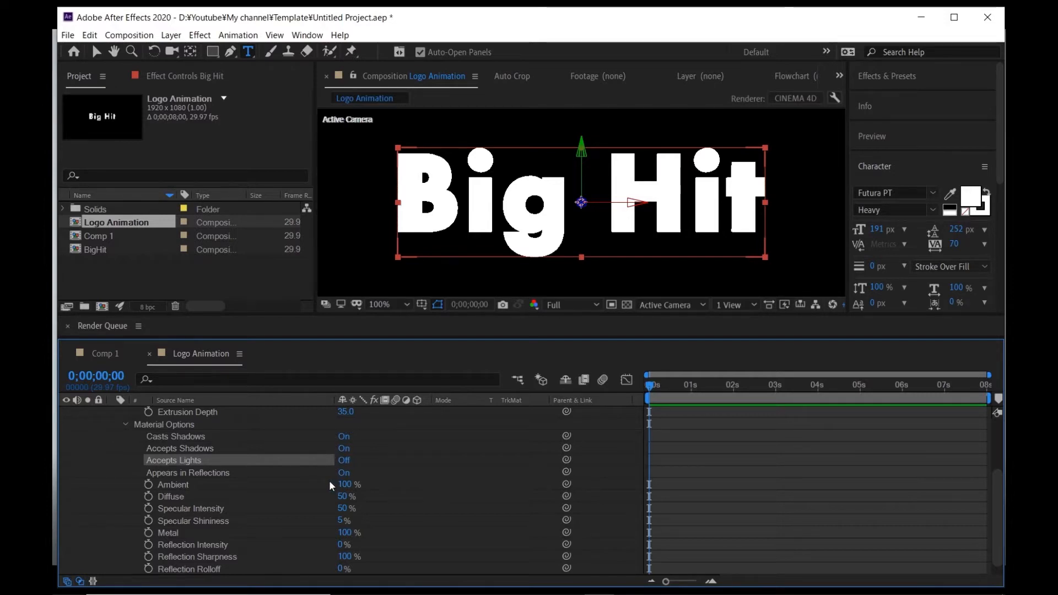
scroll(353, 464, "down", 1)
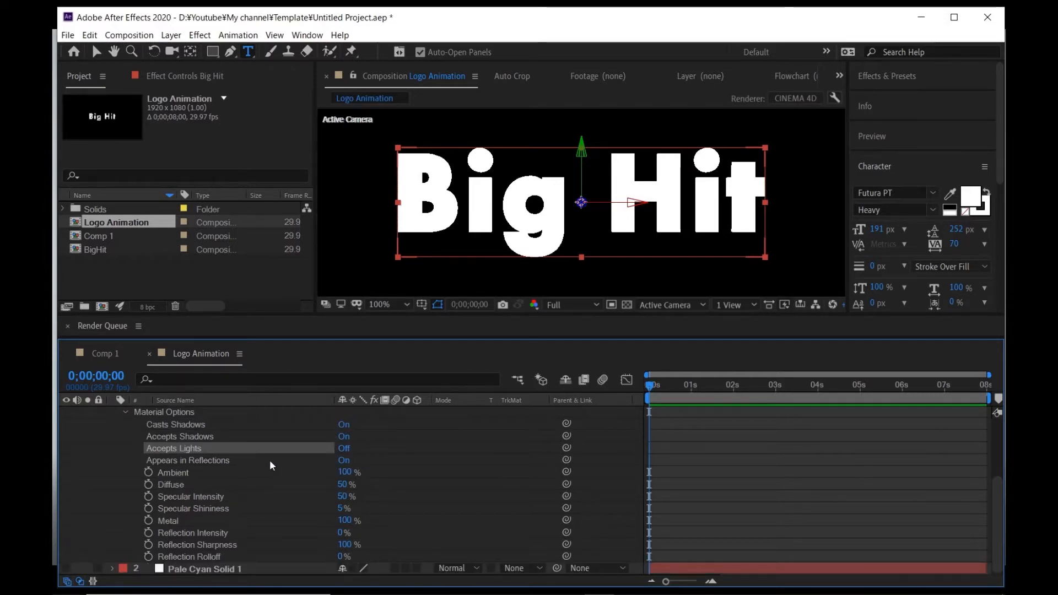
scroll(96, 466, "up", 4)
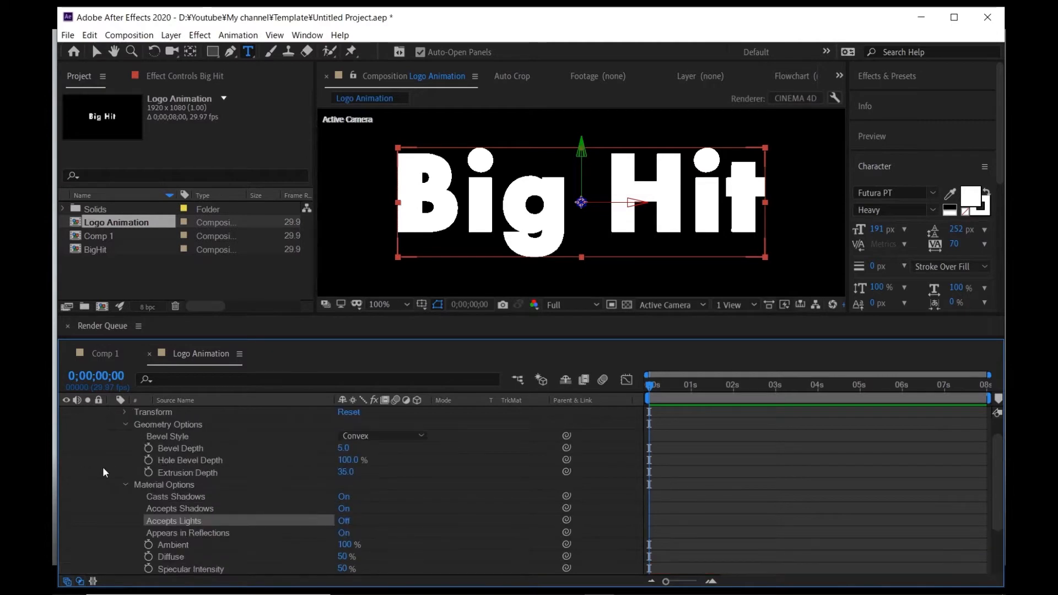
left_click(122, 412)
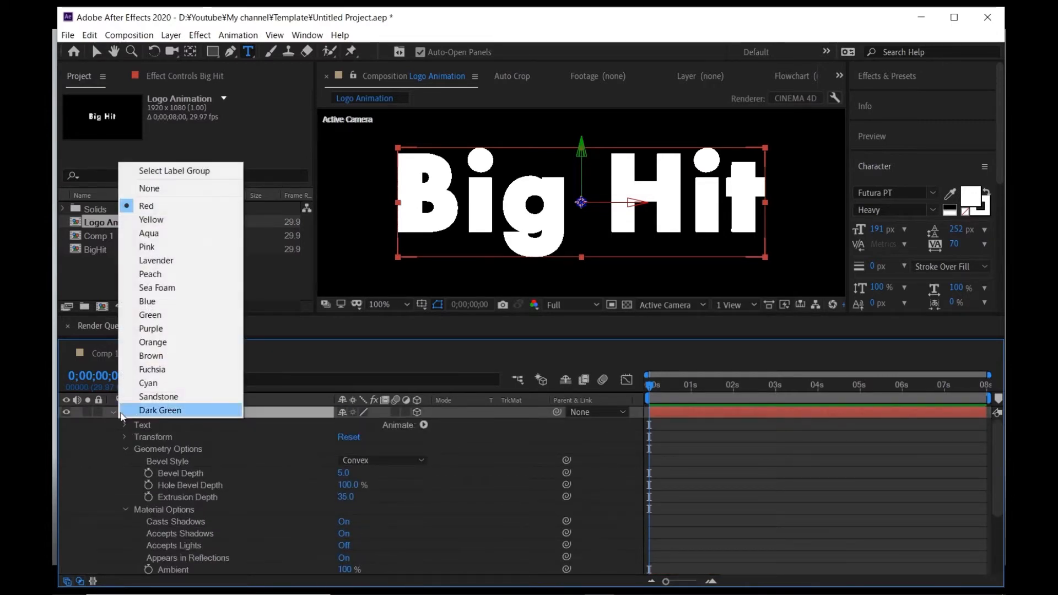
left_click(114, 419)
left_click(114, 413)
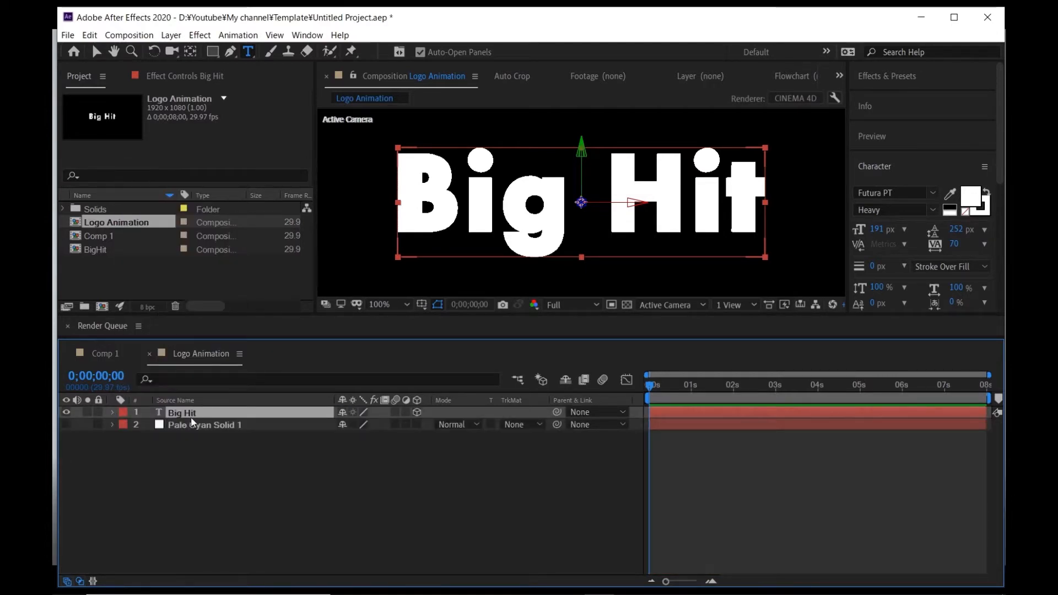
- Duplicate the Big Hit layer and review the rendered Comp 1_2 video in the media player
key("ctrl+d")
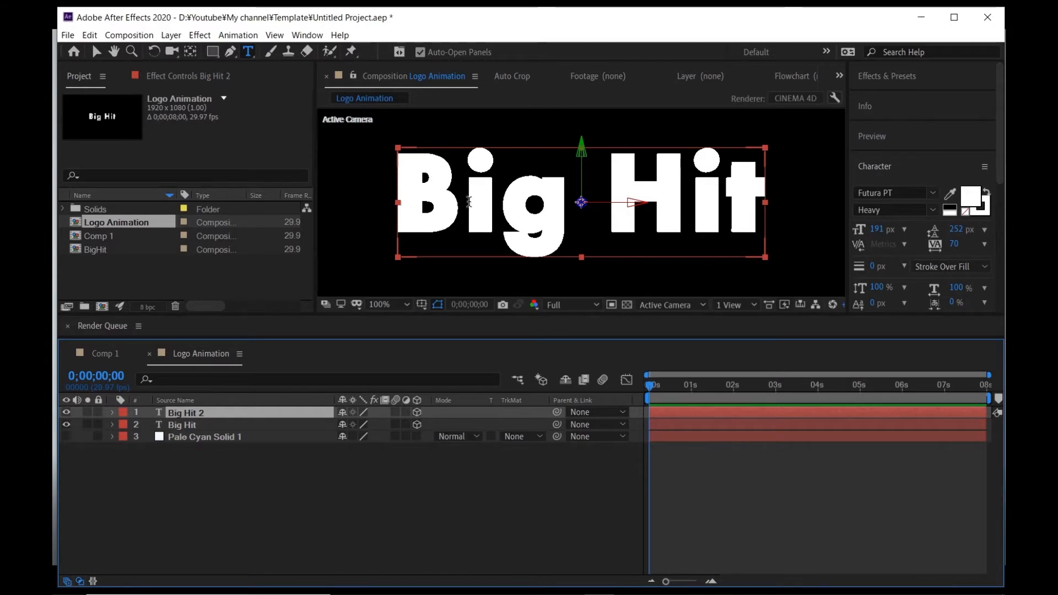
mouse_move(633, 576)
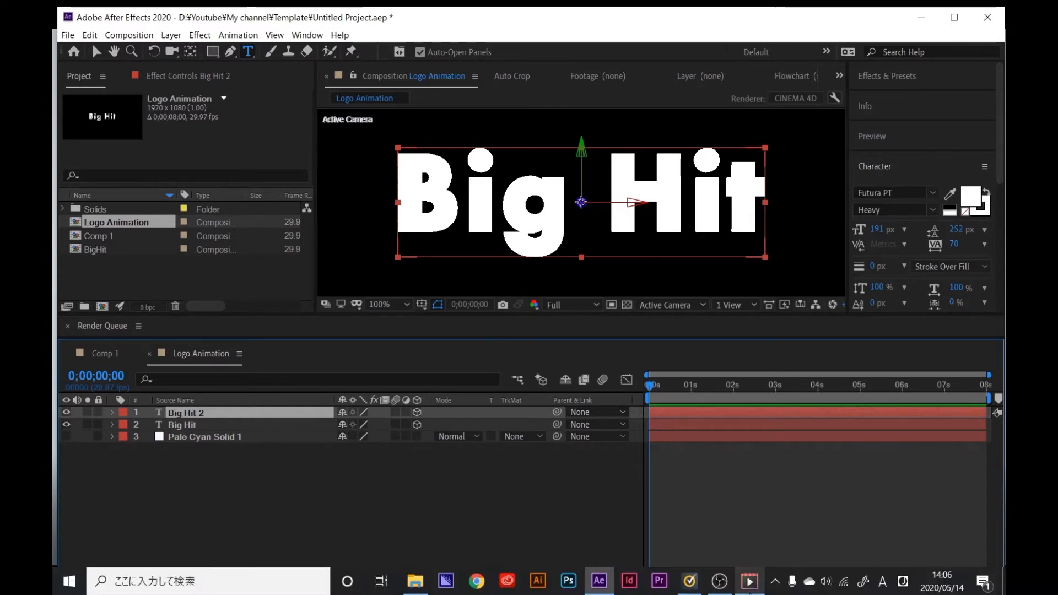
left_click(750, 582)
left_click_drag(324, 528, 708, 356)
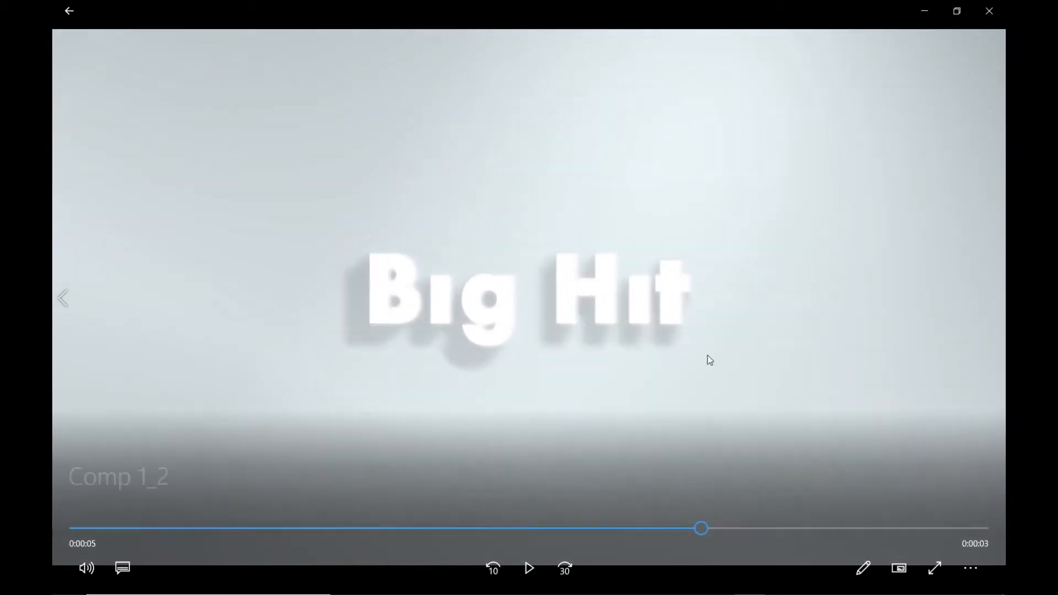
left_click(924, 12)
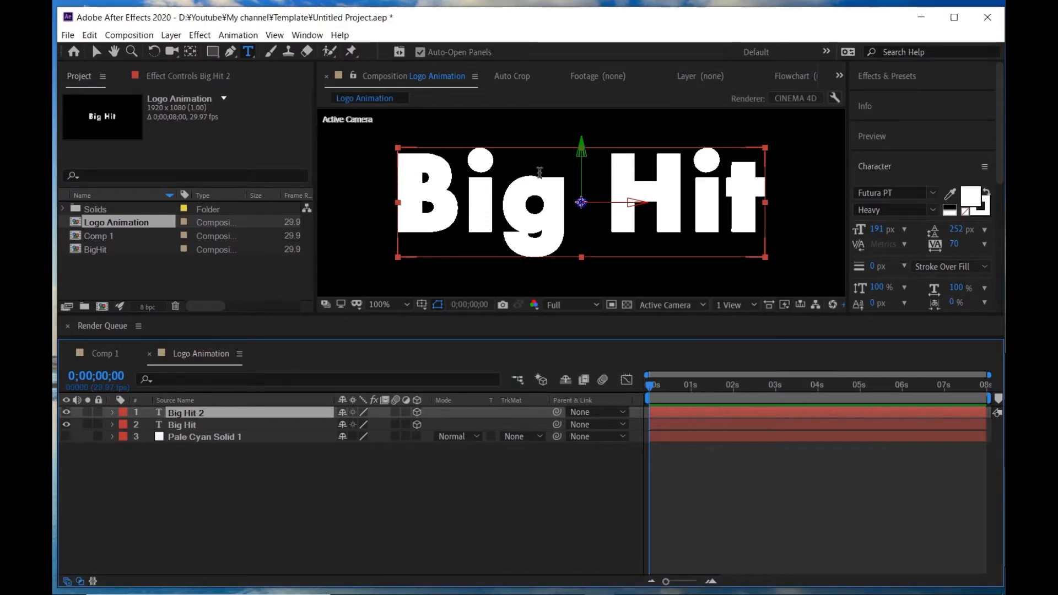
- Change the duplicate layer's text to B and move it over the B of Big Hit
left_click_drag(473, 185, 684, 264)
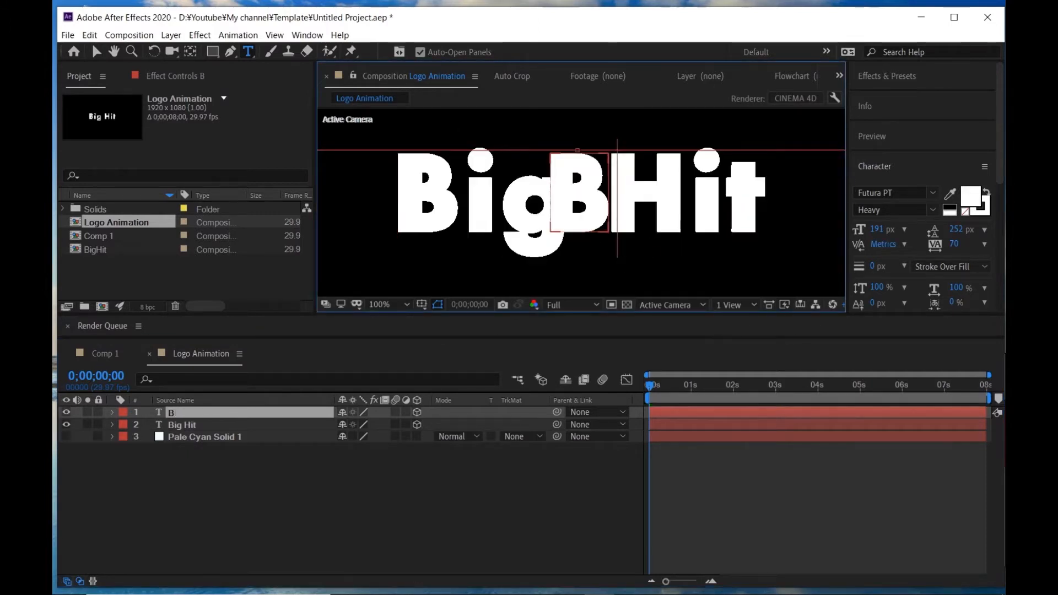
left_click(406, 503)
key("v")
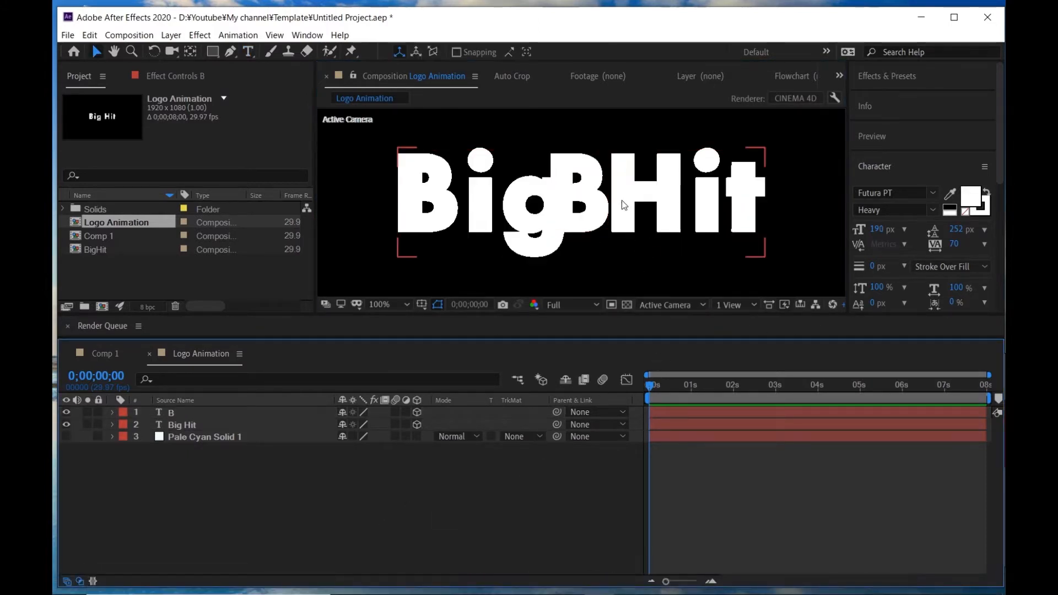
left_click_drag(570, 207, 417, 203)
left_click(234, 424)
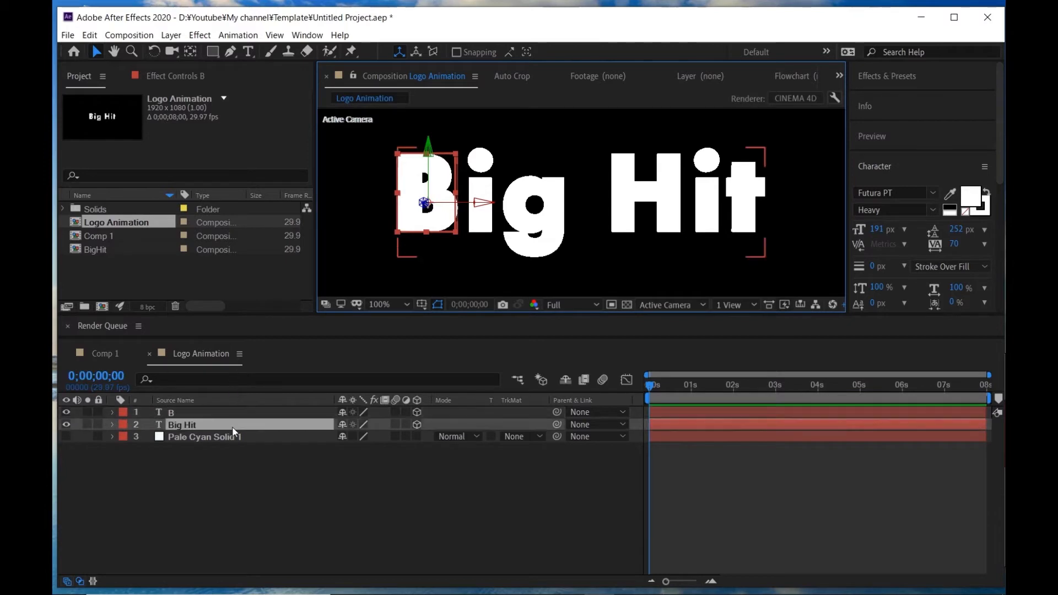
- Duplicate the B layer, change its text to i, and align it with the first i of Big Hit
left_click(225, 412)
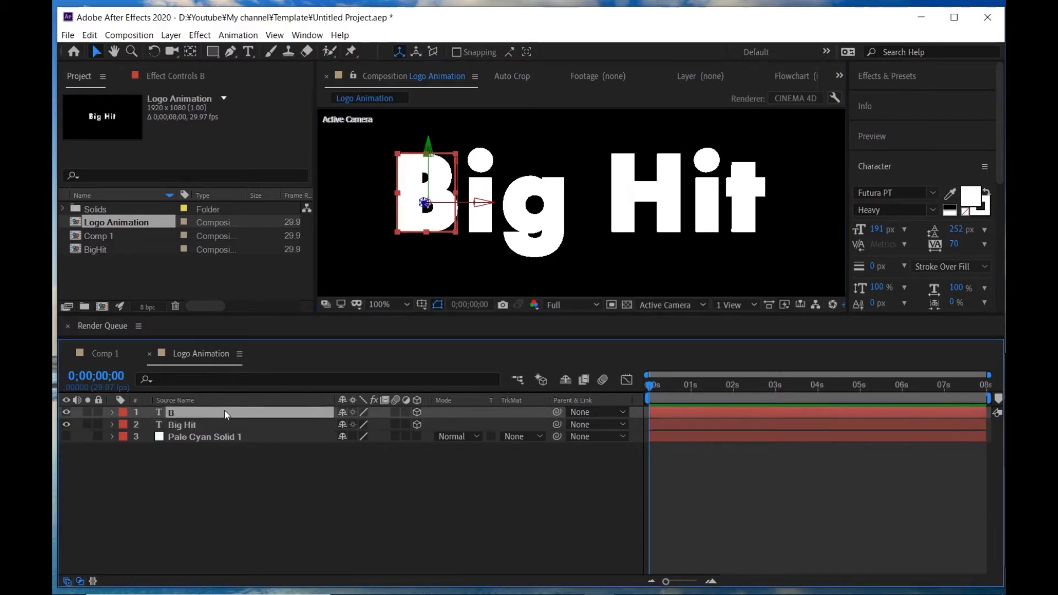
key("ctrl+d")
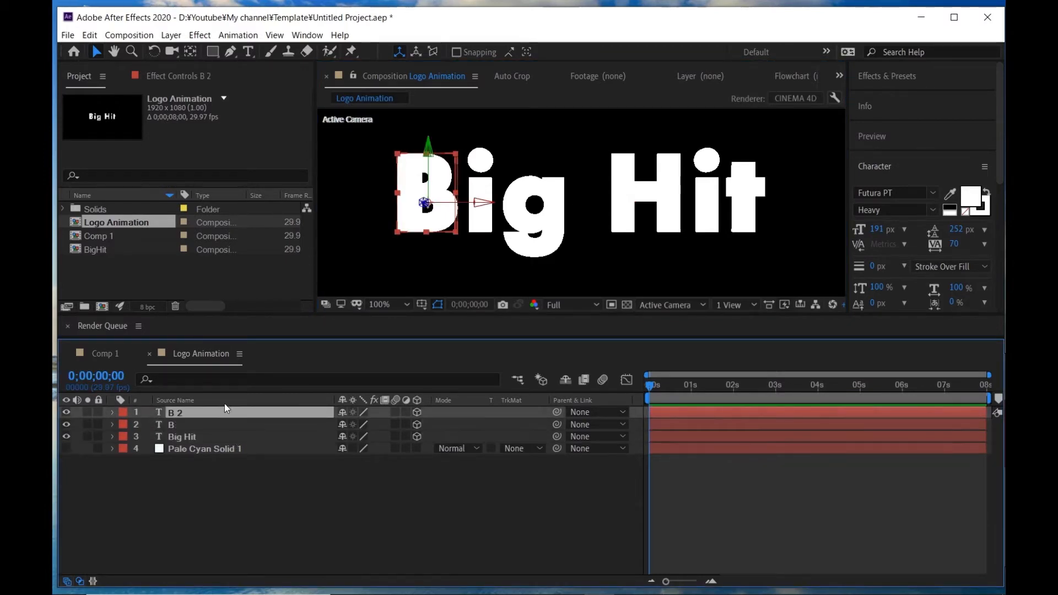
double_click(223, 413)
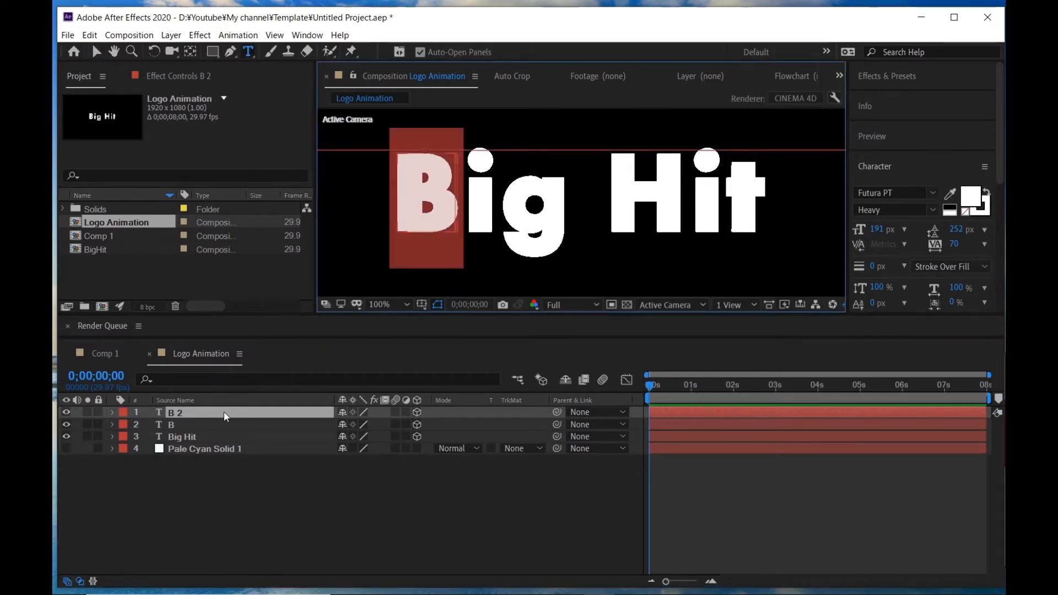
type("i")
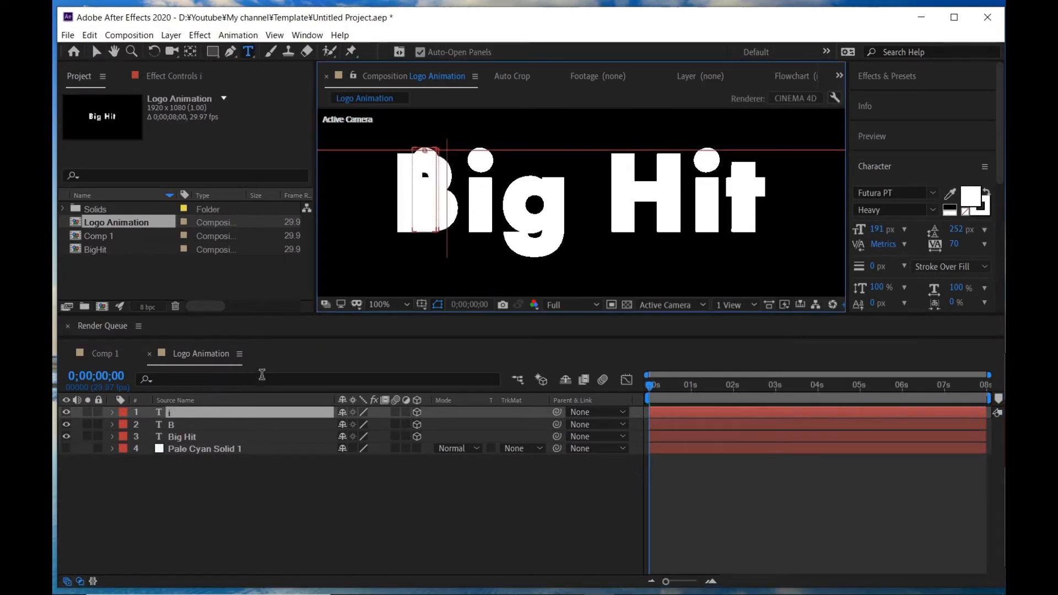
left_click(451, 328)
key("v")
left_click_drag(436, 185, 489, 185)
- Duplicate the i layer, change its text to g, and align it with the g of Big Hit
left_click(200, 411)
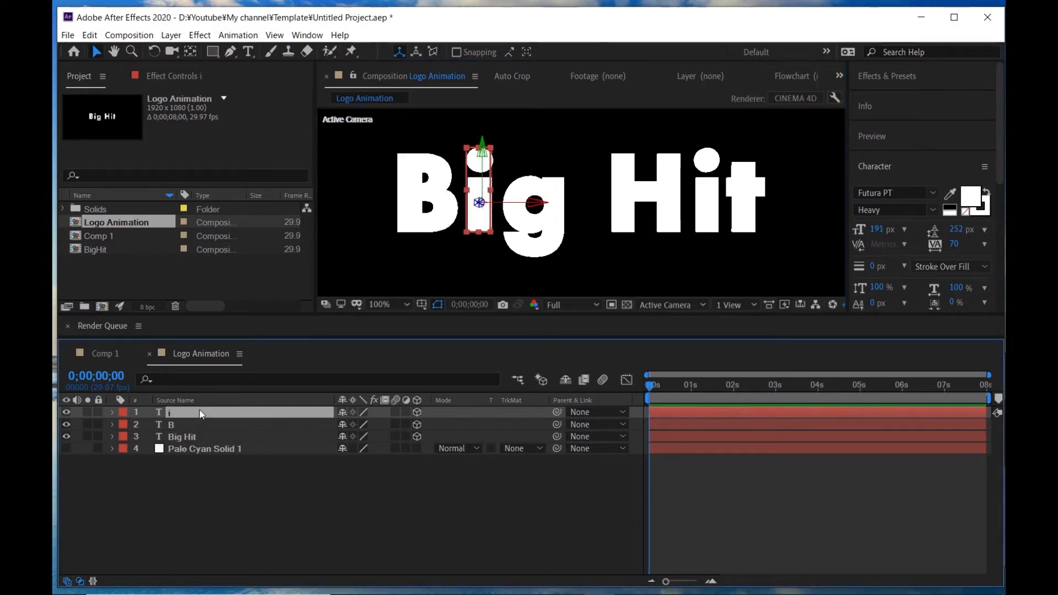
key("ctrl+d")
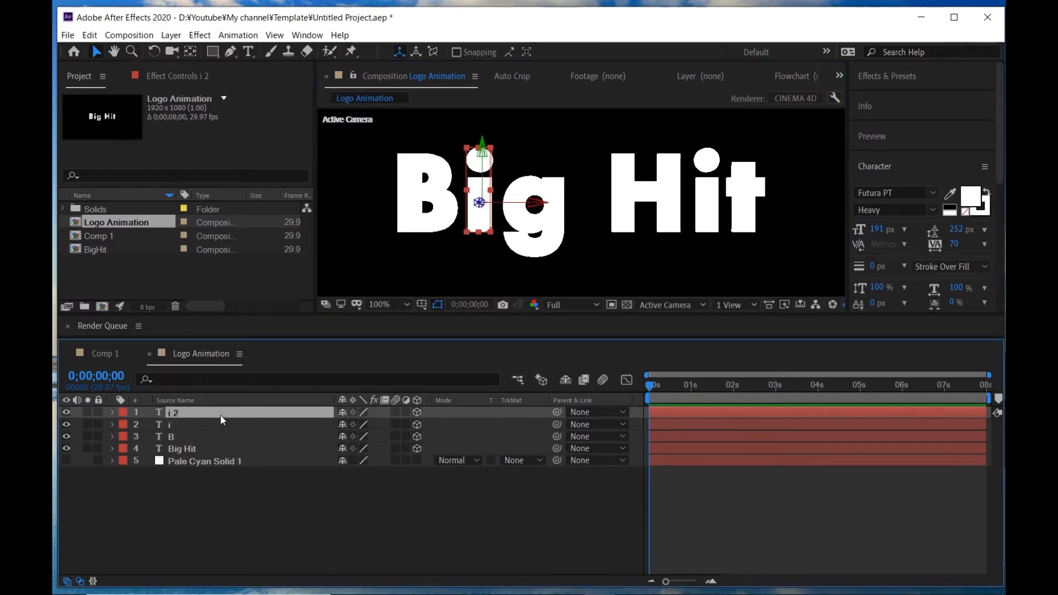
double_click(182, 413)
type("g")
key("Escape")
key("v")
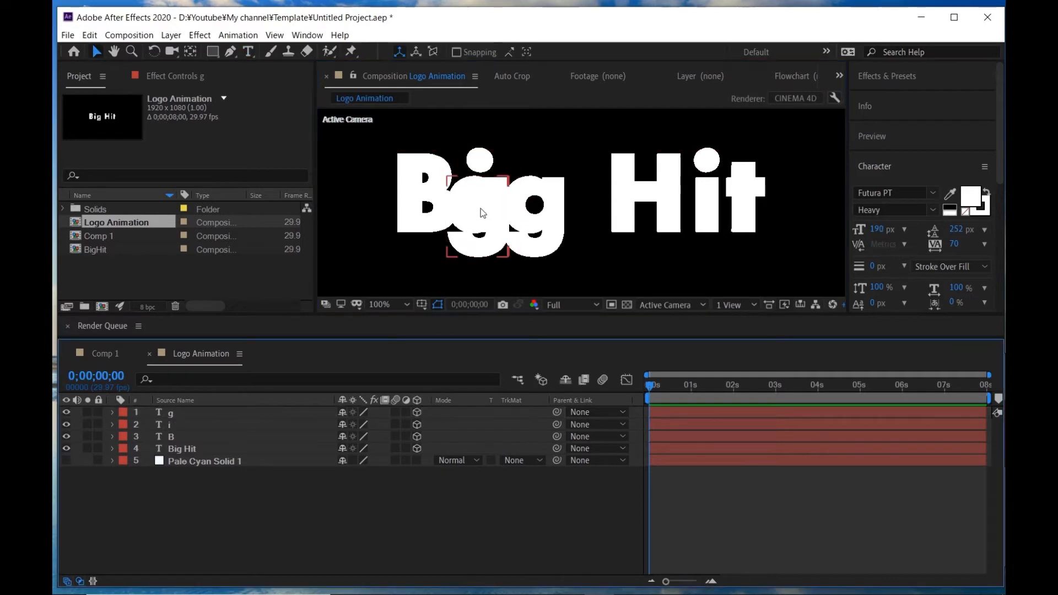
left_click_drag(481, 215, 535, 215)
- Duplicate the g layer, change its text to H, and align it with the H of Big Hit
left_click(205, 418)
key("ctrl+d")
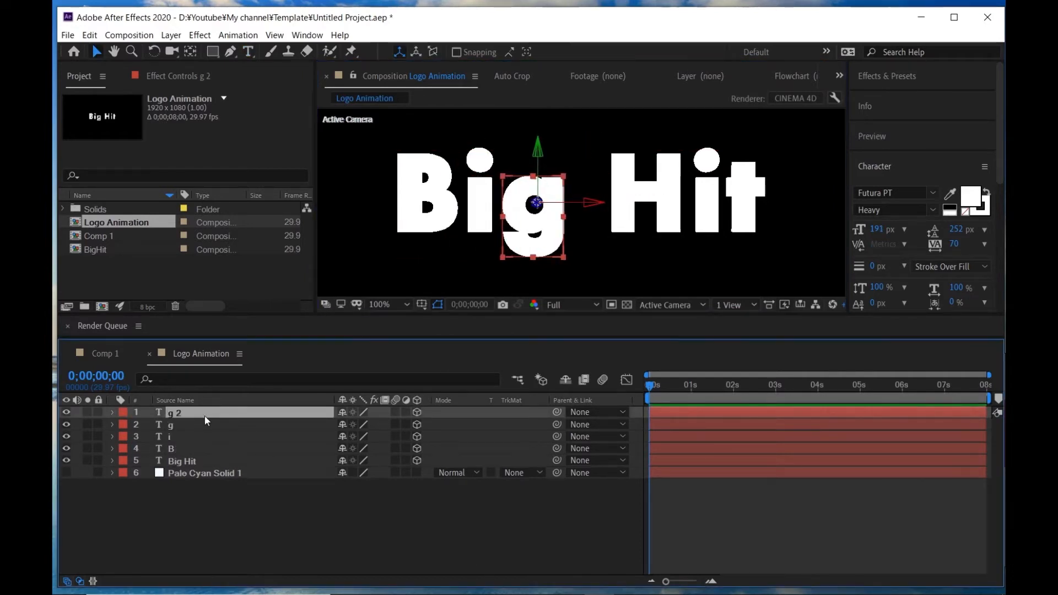
double_click(267, 412)
type("H")
key("Escape")
key("v")
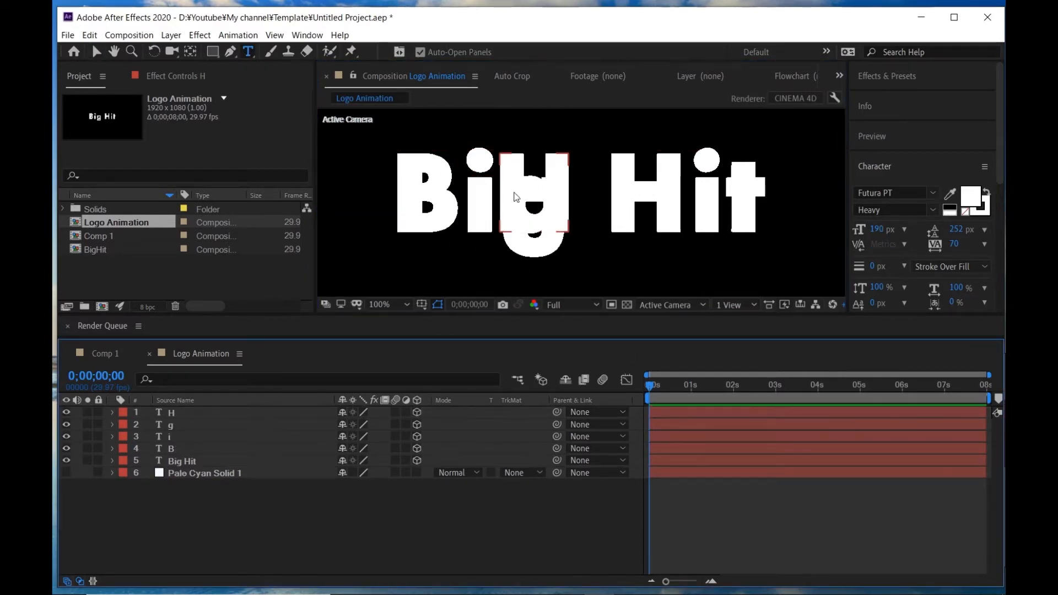
left_click_drag(511, 192, 627, 183)
- Duplicate the H layer as i02 with the text i, and align it with the second i of Big Hit
key("ctrl+d")
double_click(226, 414)
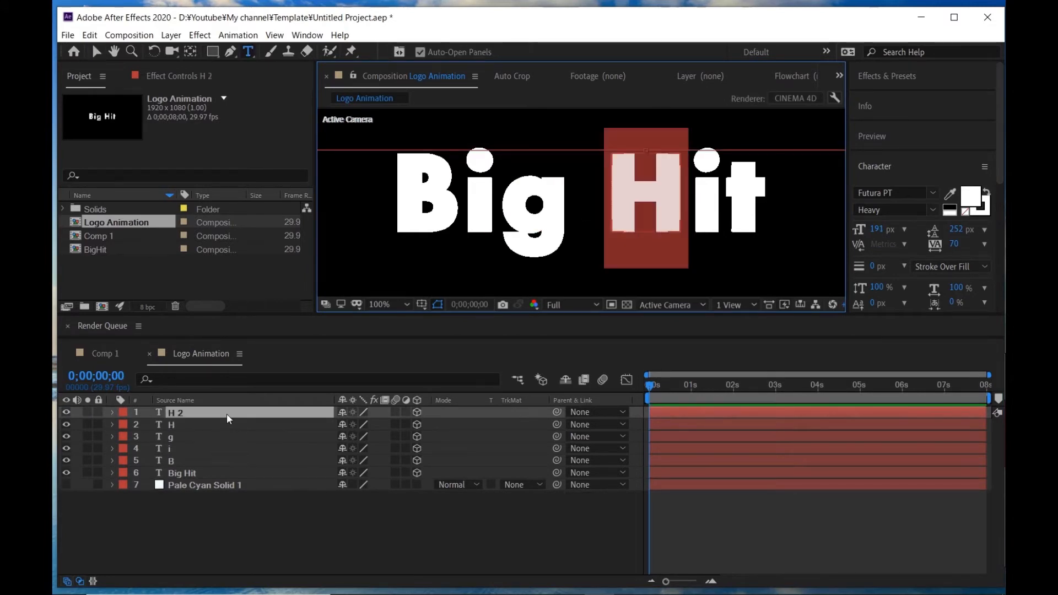
type("i02")
key("ctrl+z")
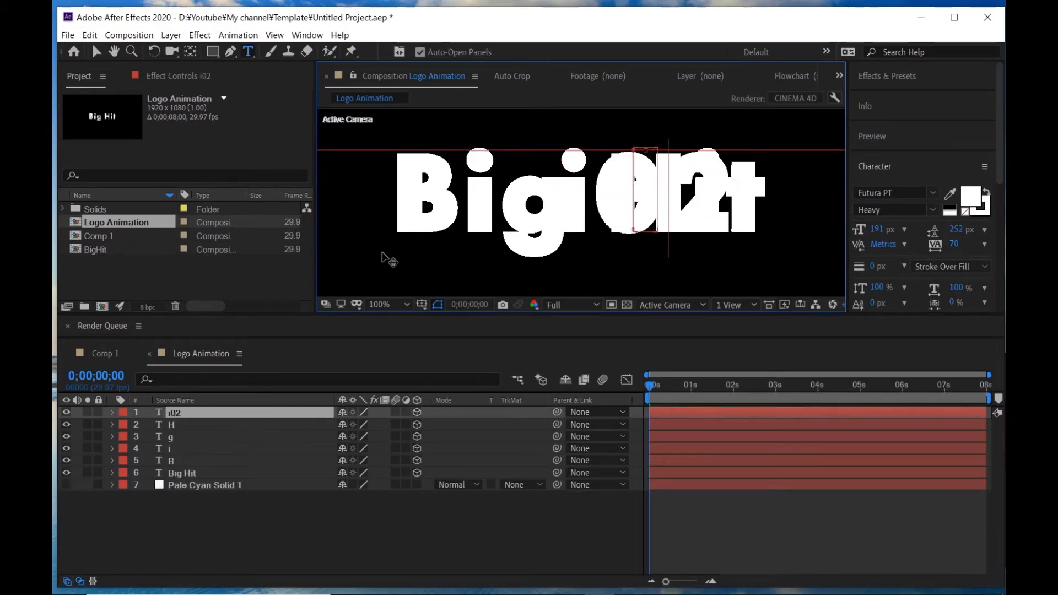
key("Escape")
key("v")
left_click_drag(639, 201, 701, 201)
- Duplicate the i02 layer, change its text and layer name to t, and align it with the t of Big Hit
key("ctrl+d")
double_click(204, 413)
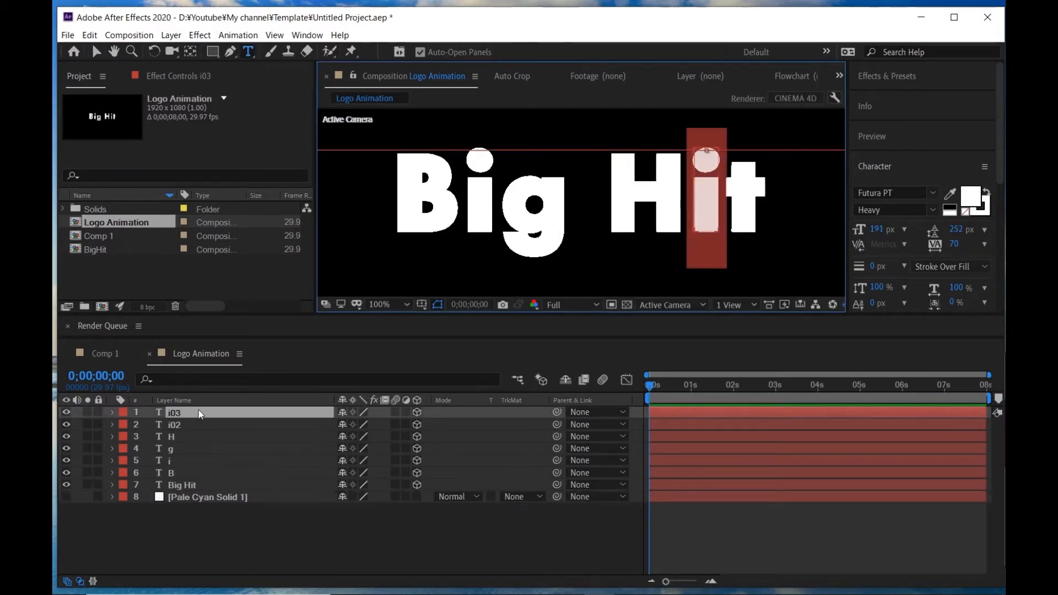
left_click(251, 414)
key("Return")
type("t")
key("Return")
key("v")
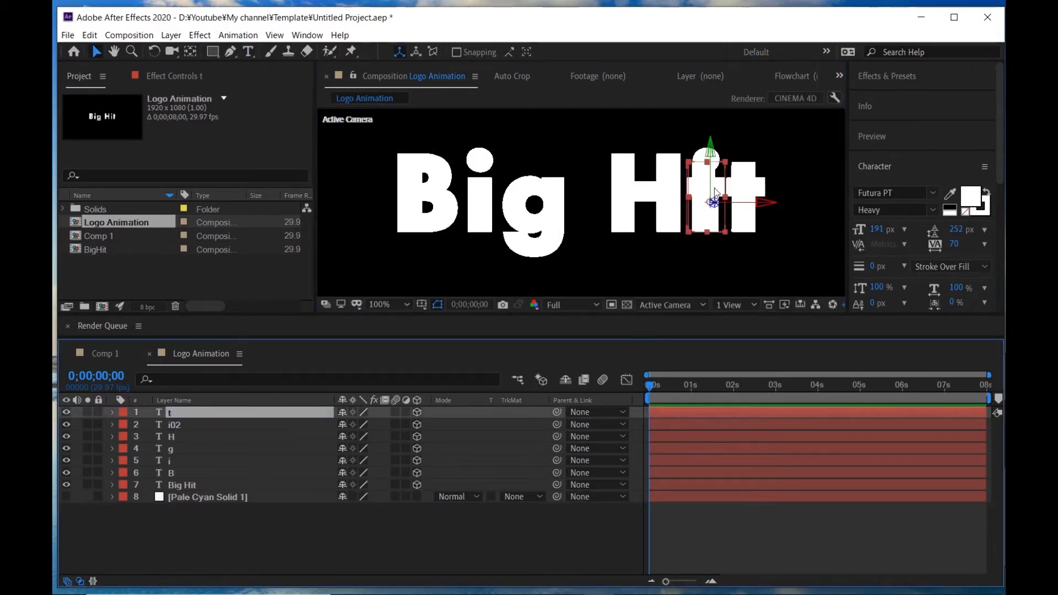
left_click_drag(713, 190, 752, 188)
left_click(323, 551)
- Delete the original Big Hit text layer, leaving the separate letter layers in place
key("comma")
key("comma")
key("comma")
key("comma")
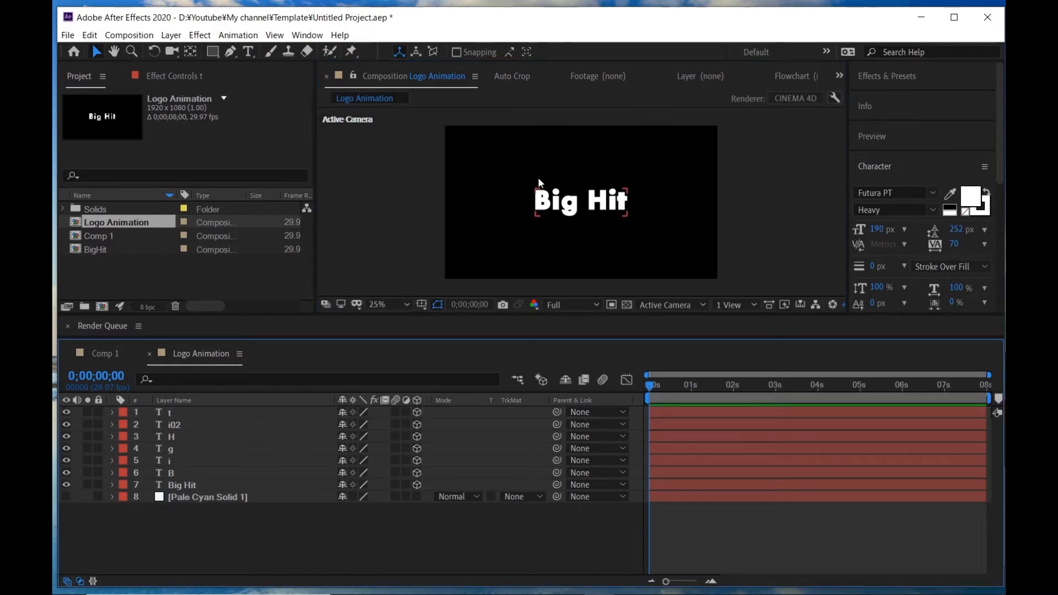
left_click(224, 496)
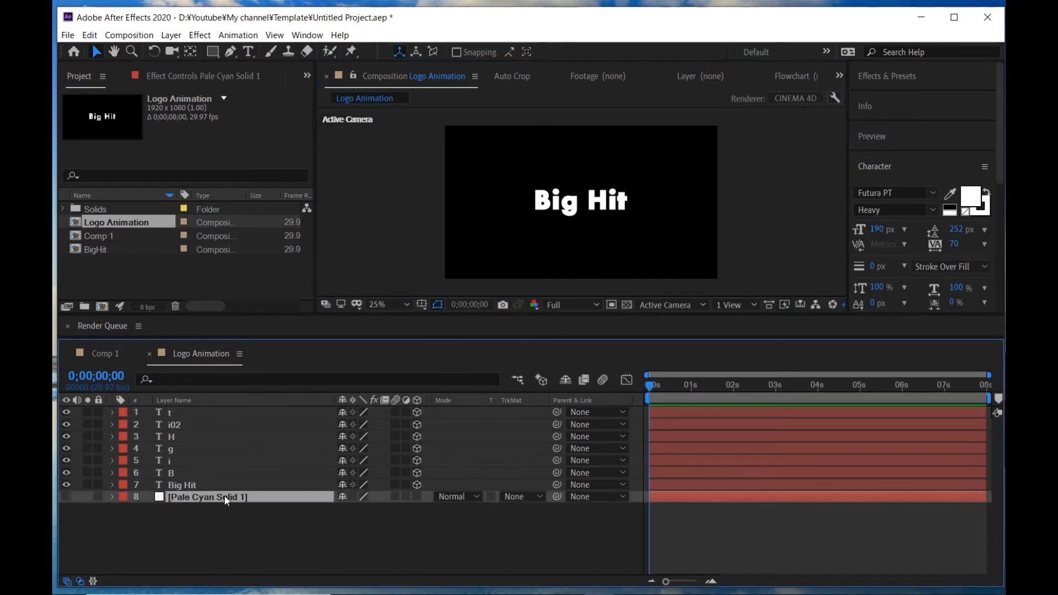
left_click(193, 487)
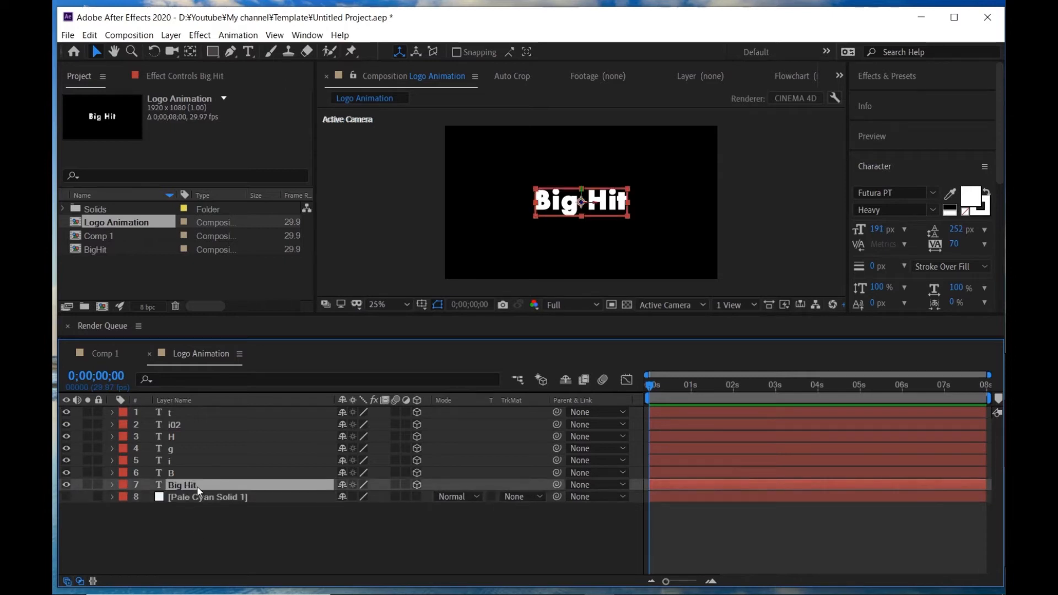
key("Delete")
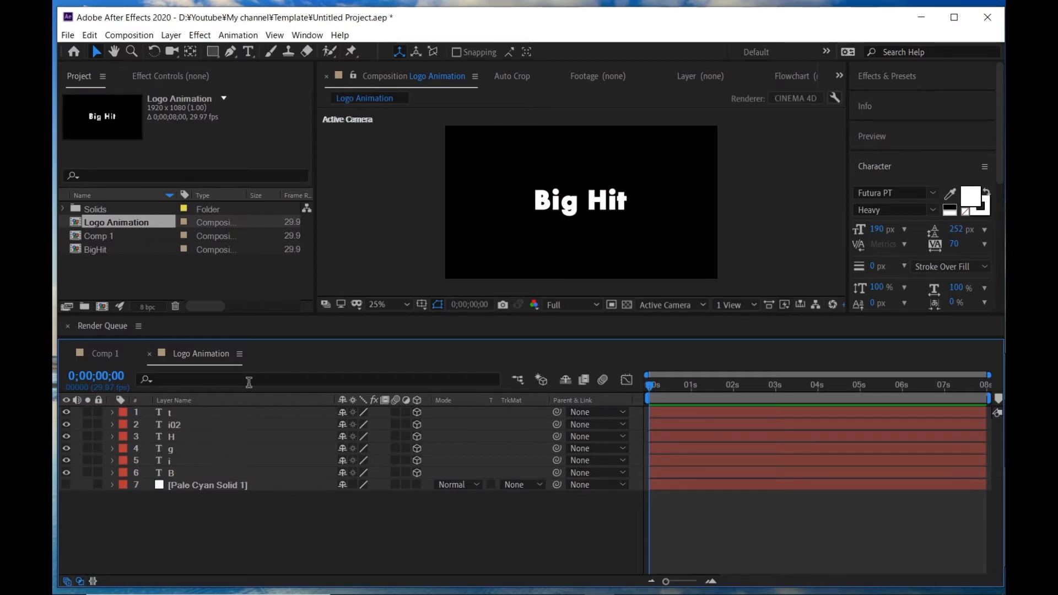
- Pre-compose the six letter layers t, i02, H, g, i and B into a composition named BigHit
left_click(236, 412)
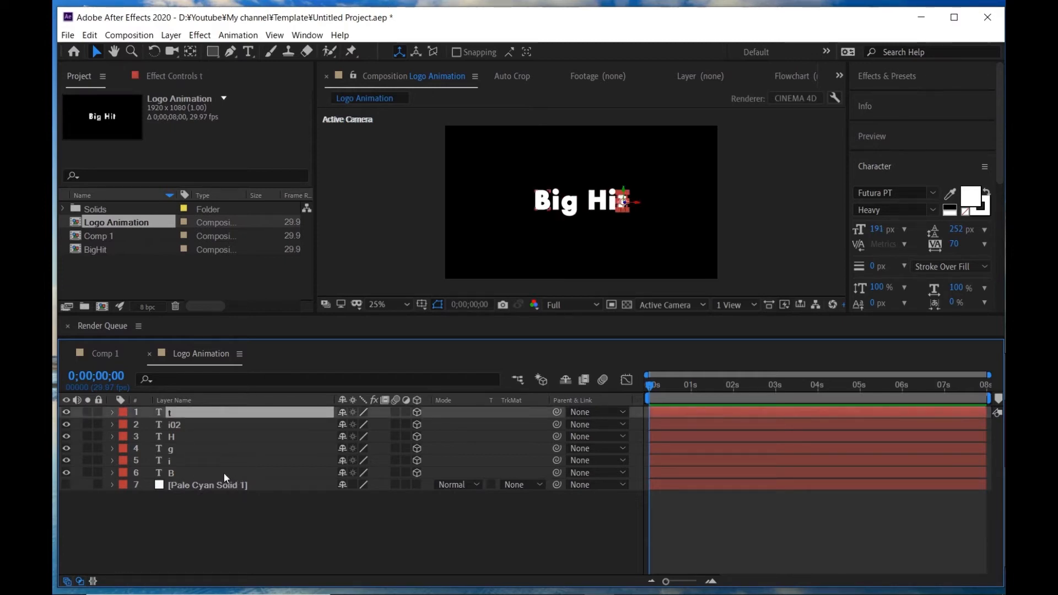
left_click(224, 471, "shift")
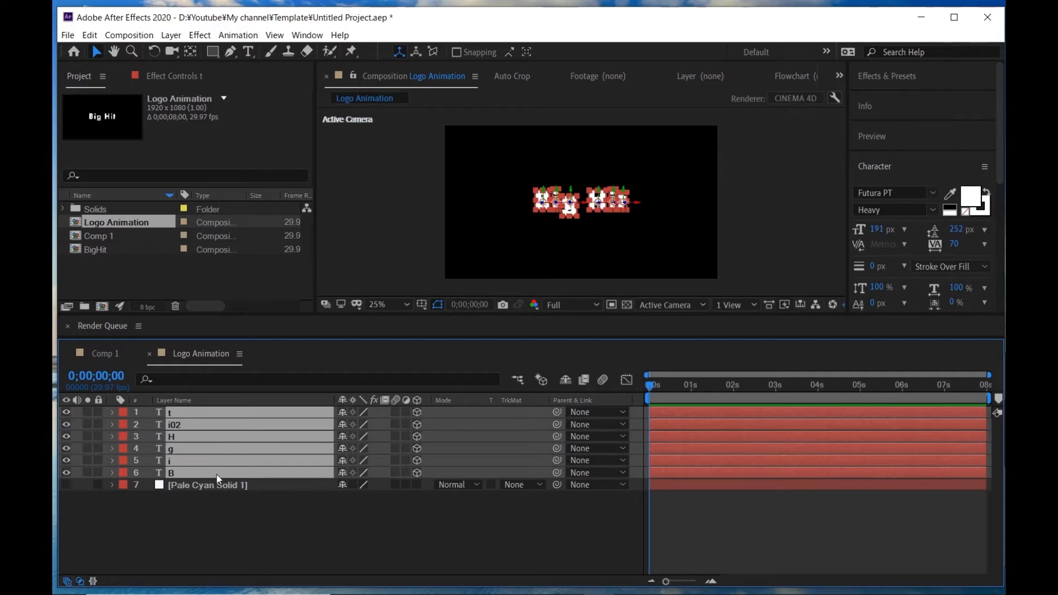
right_click(229, 450)
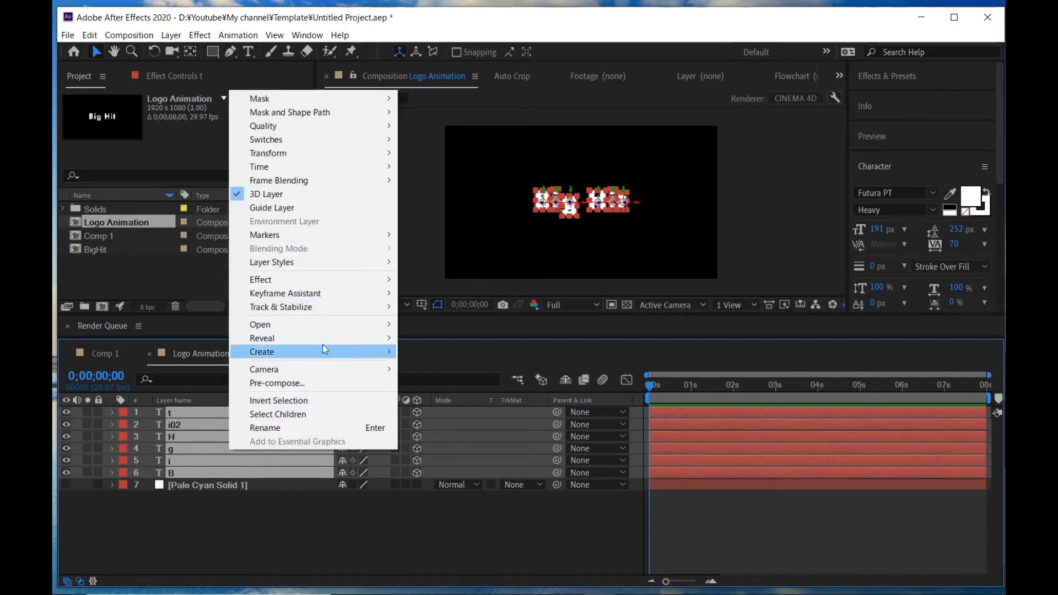
left_click(283, 383)
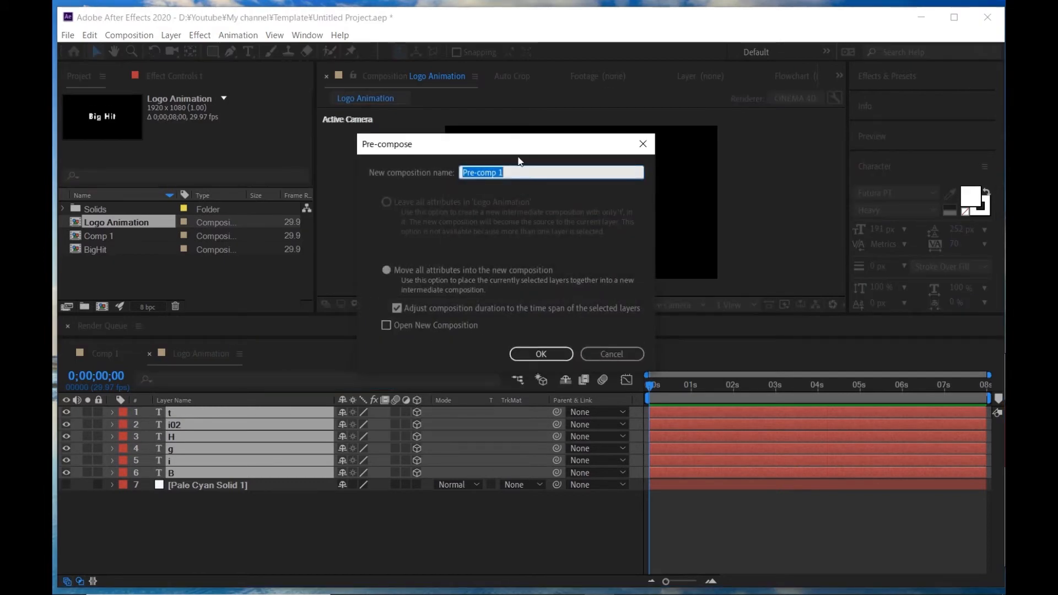
type("BigHit")
key("Return")
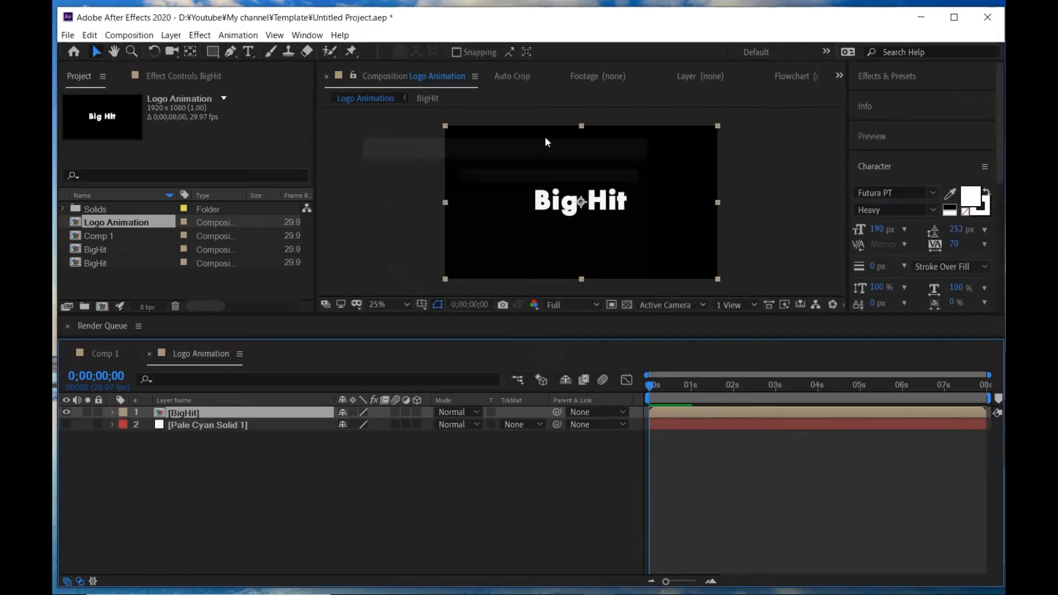
- Open the new BigHit pre-composition and add Orientation keyframes to all six letter layers at 0;00;04;00
double_click(180, 413)
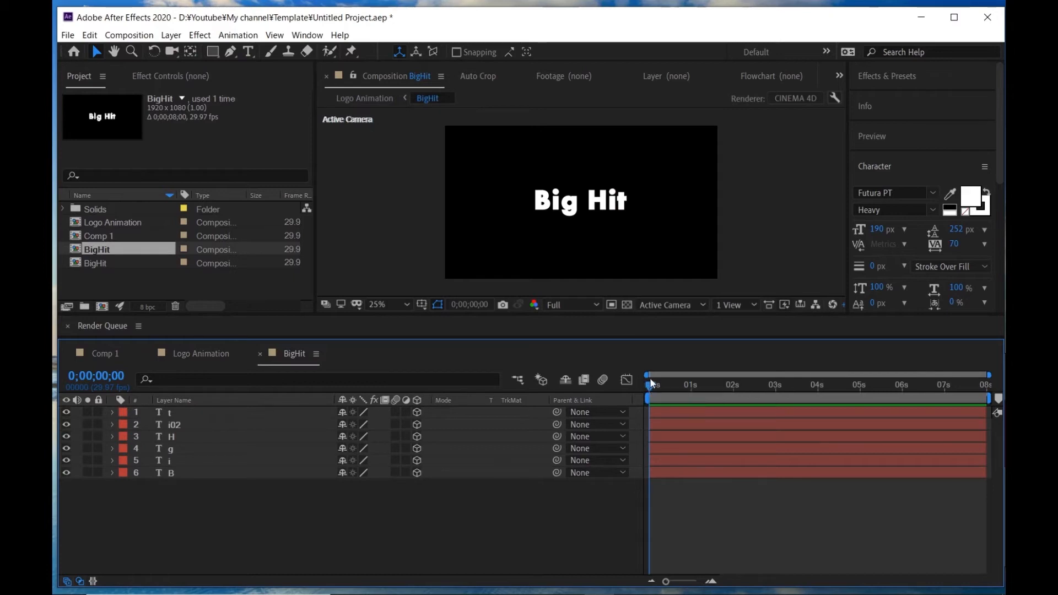
left_click_drag(650, 381, 818, 385)
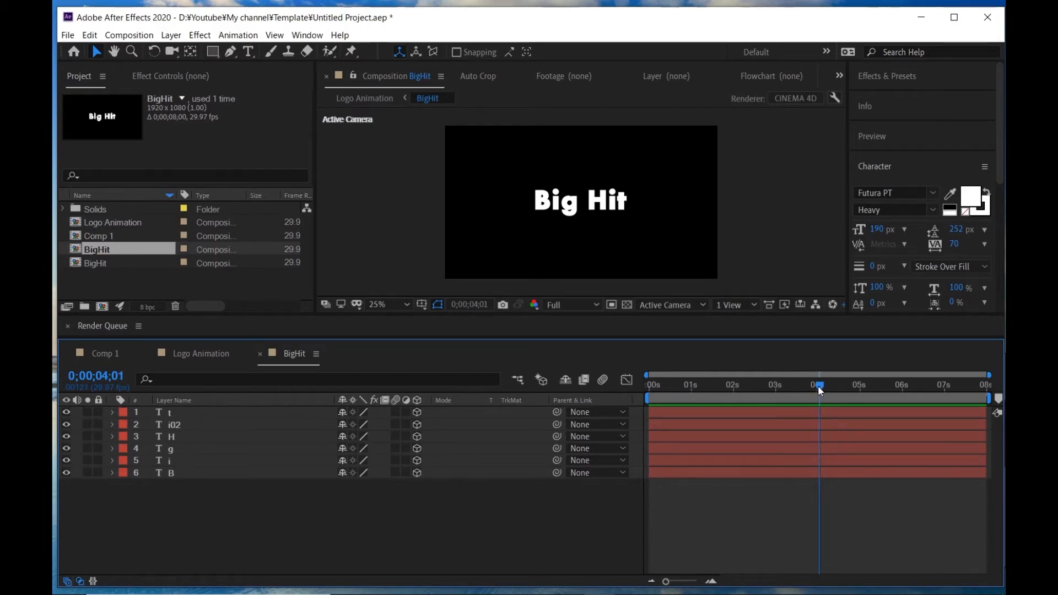
key("Page_Up")
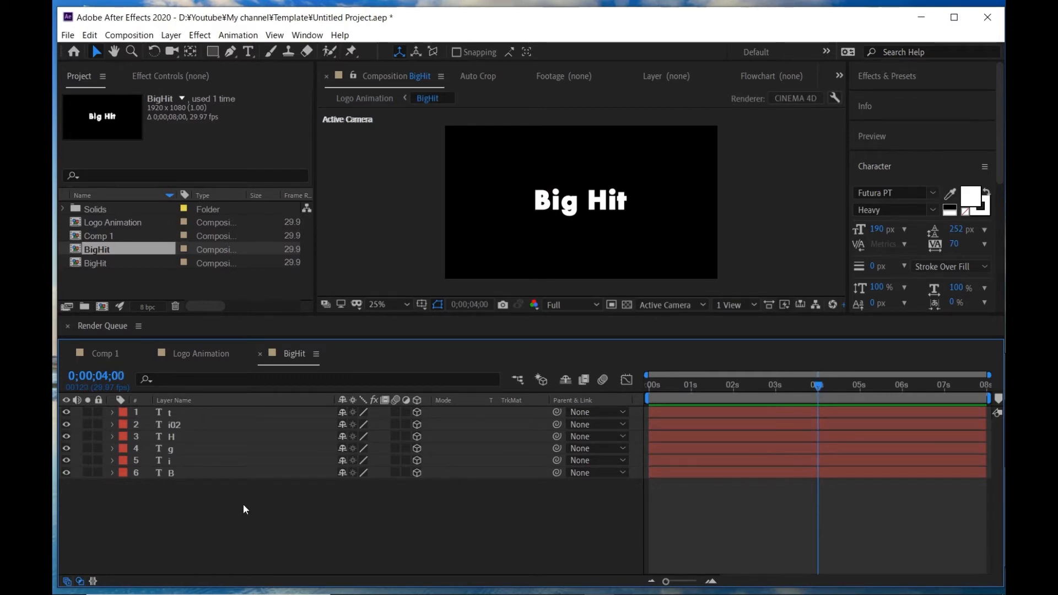
left_click_drag(243, 504, 214, 282)
key("r")
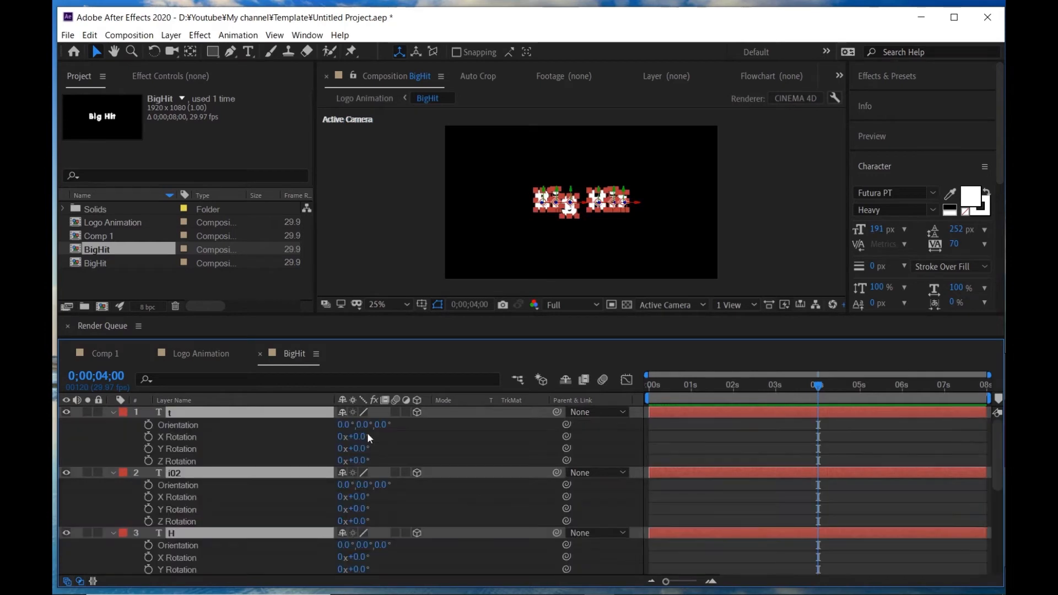
left_click(147, 425)
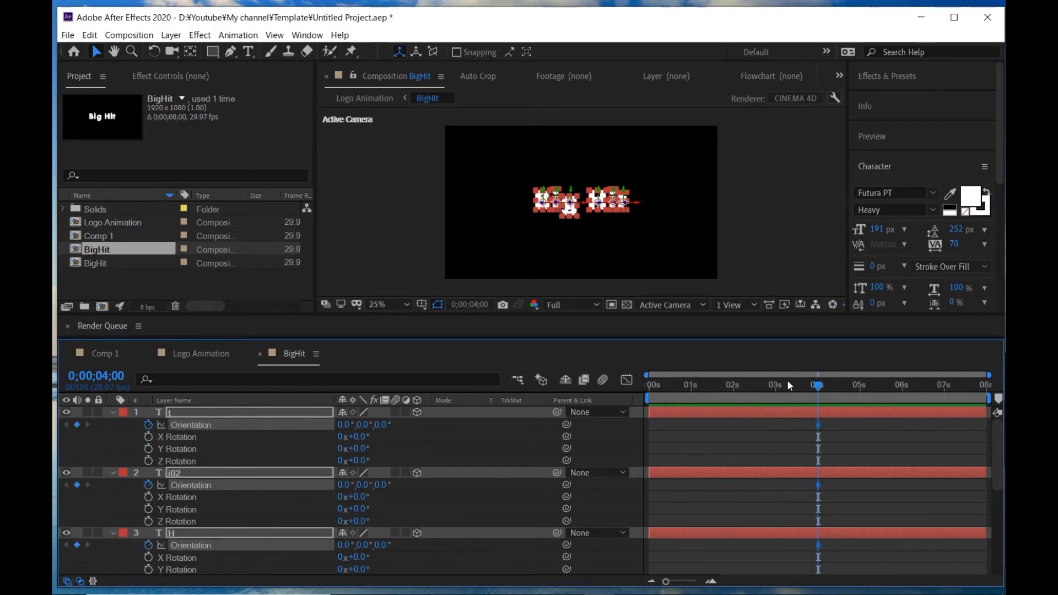
- At 0;00;01;00, show only the keyframed properties and set the t layer's Y orientation to 90°
left_click_drag(809, 385, 644, 381)
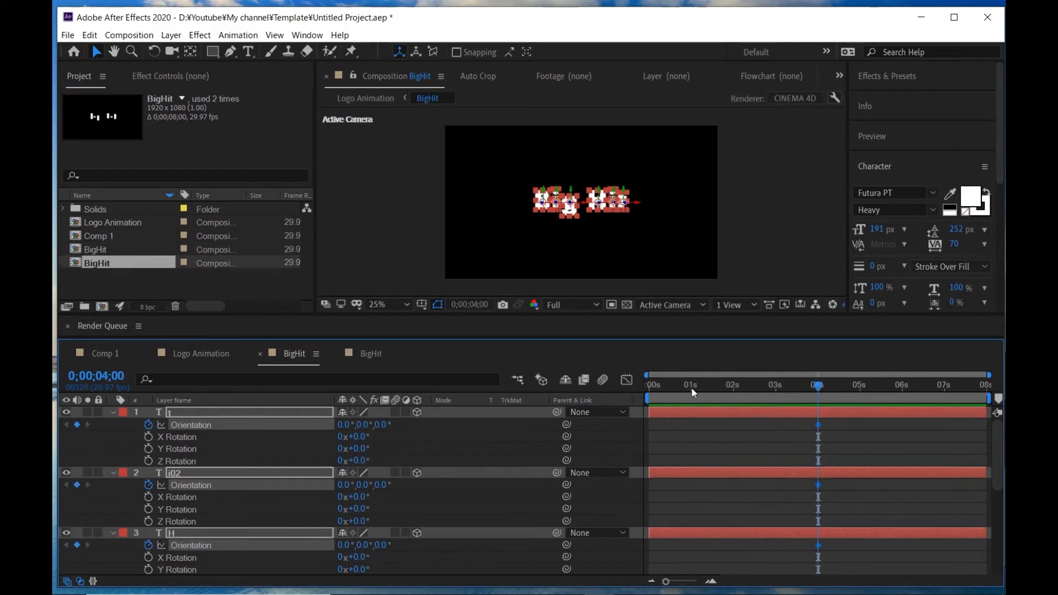
left_click(693, 387)
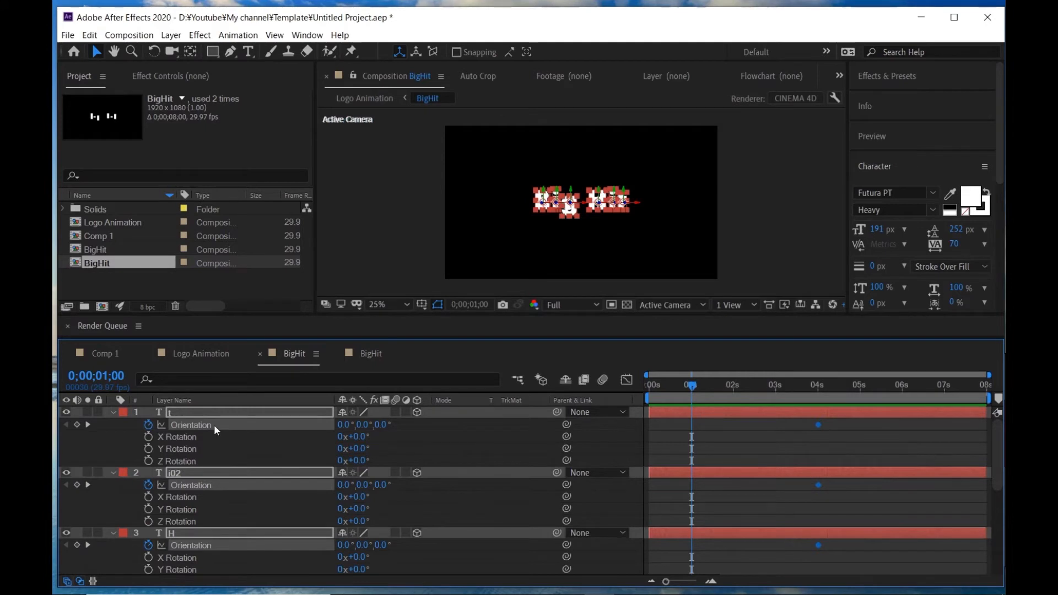
key("u")
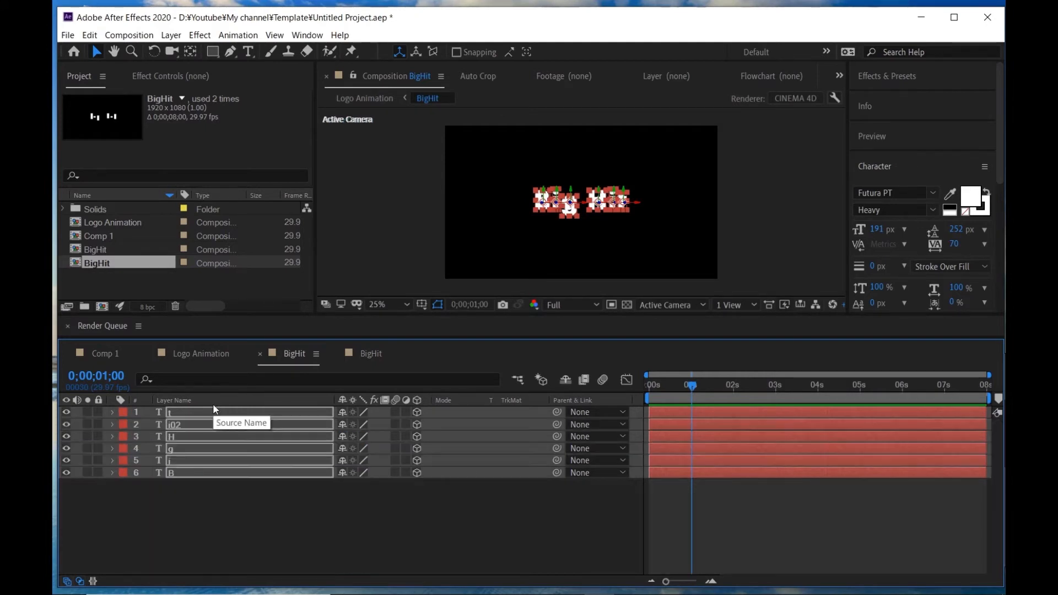
key("u")
left_click(214, 421)
left_click(344, 424)
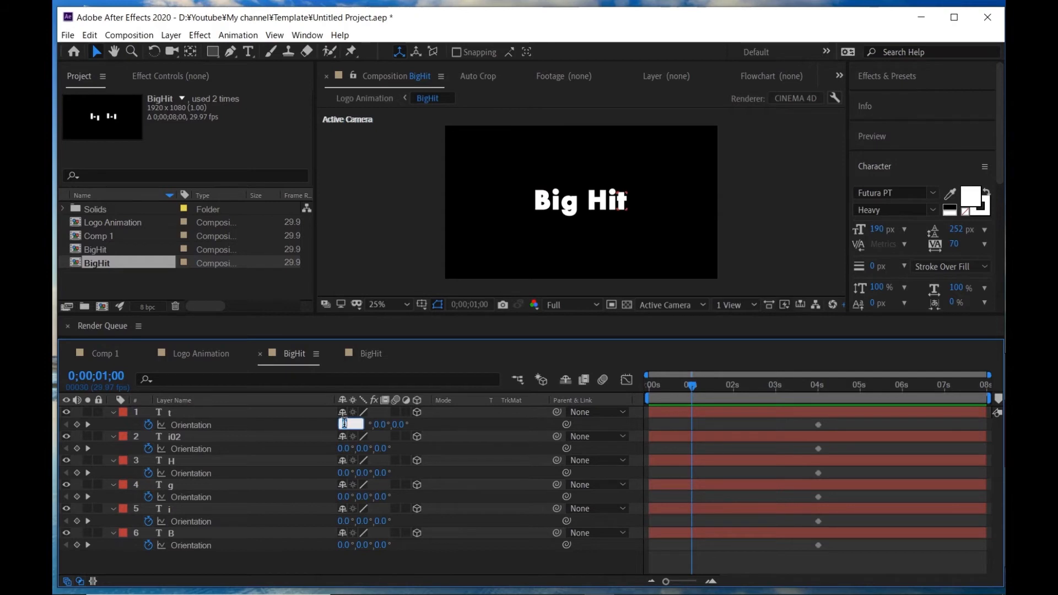
left_click_drag(344, 424, 349, 423)
key("Return")
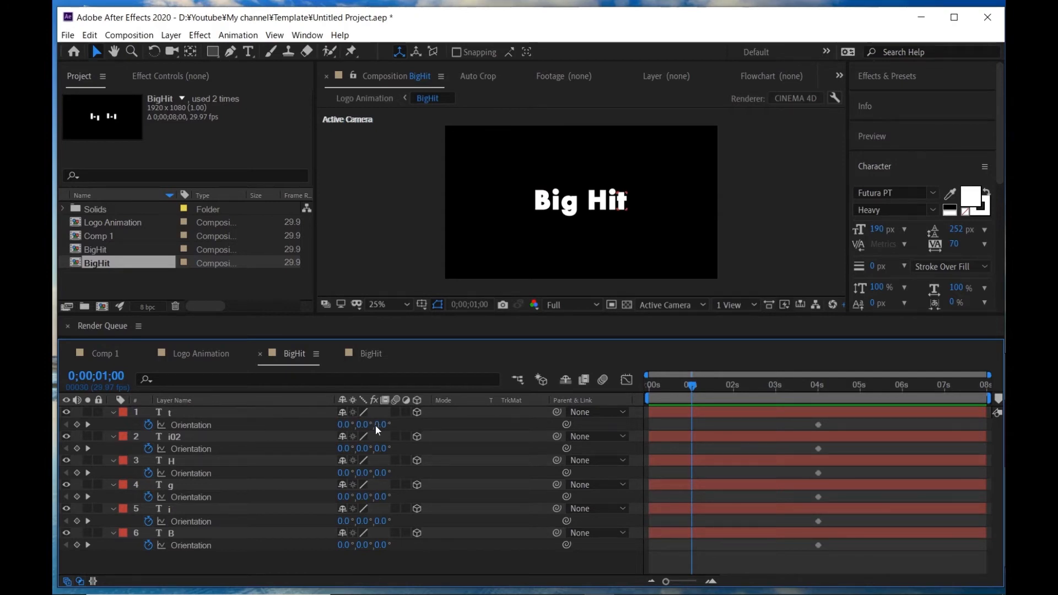
key("shift+Tab")
type("90")
key("Return")
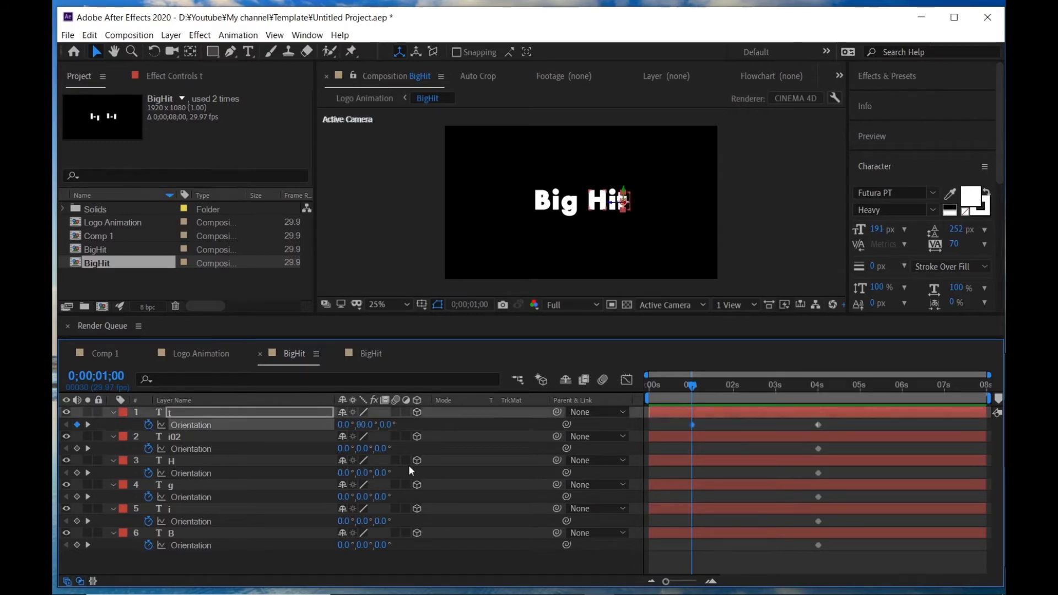
- Set the i02 layer's X orientation to 270° at the one-second mark
left_click(347, 449)
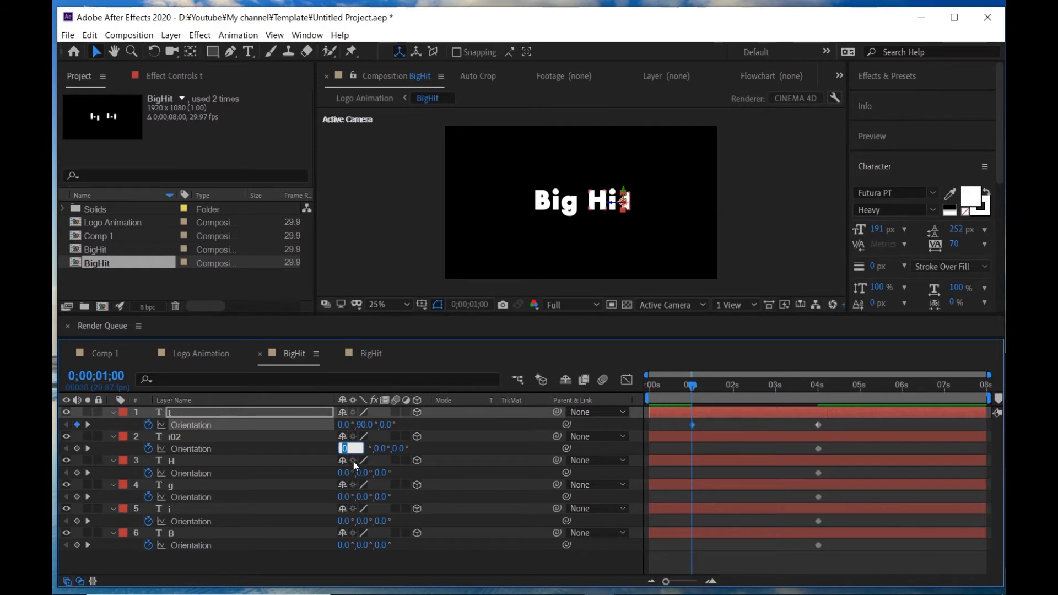
type("270")
key("Return")
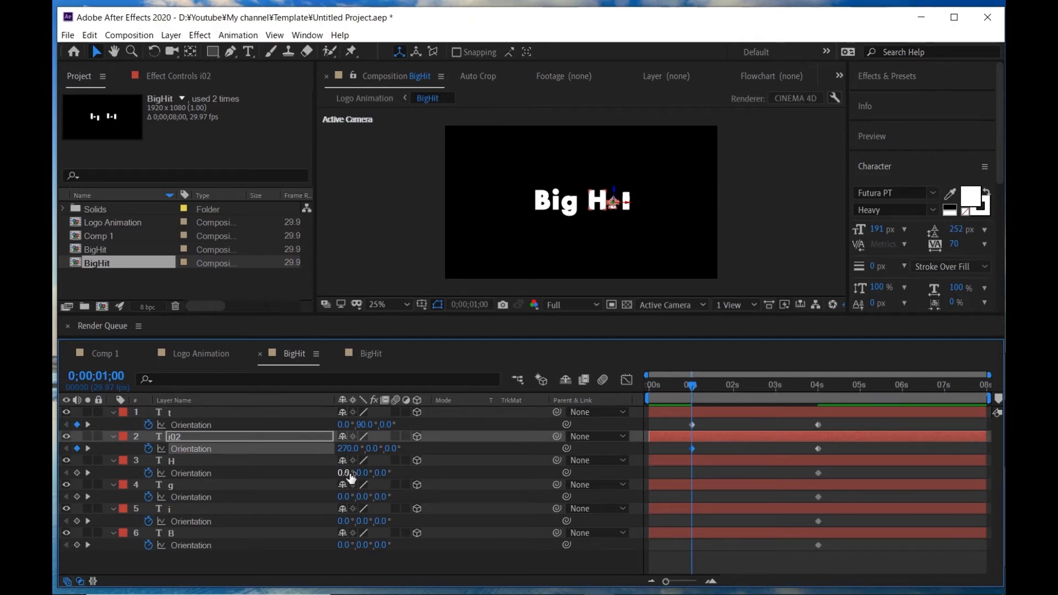
- Set the H layer's orientation to 270° on X and 90° on Y at the one-second mark
left_click(346, 473)
type("270")
key("Return")
left_click(375, 472)
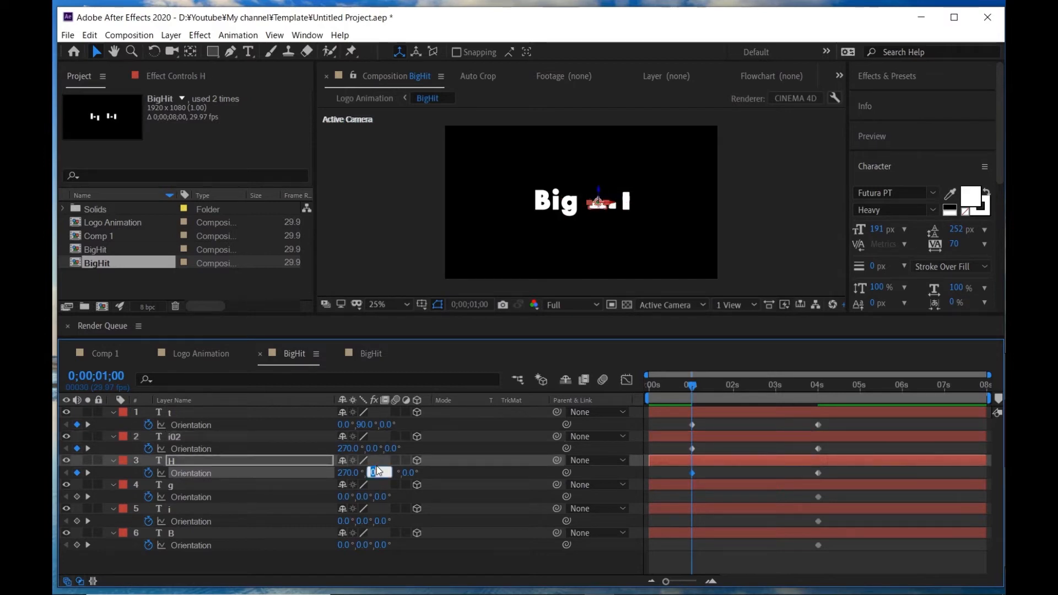
type("90")
key("Return")
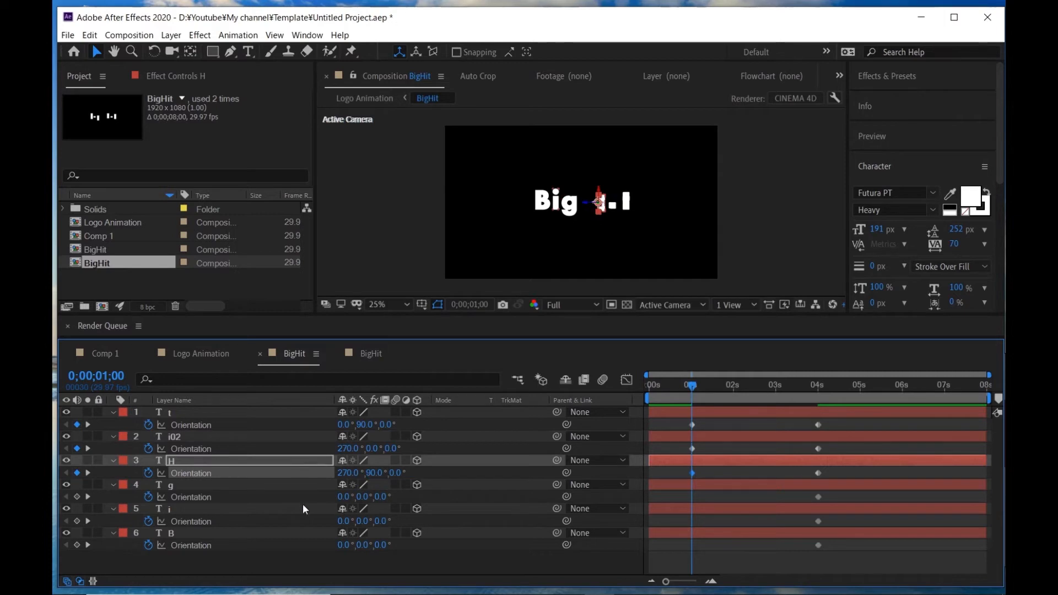
- At the one-second mark, set the g layer's Y orientation to 270° and the i layer's X orientation to 270°
left_click(307, 485)
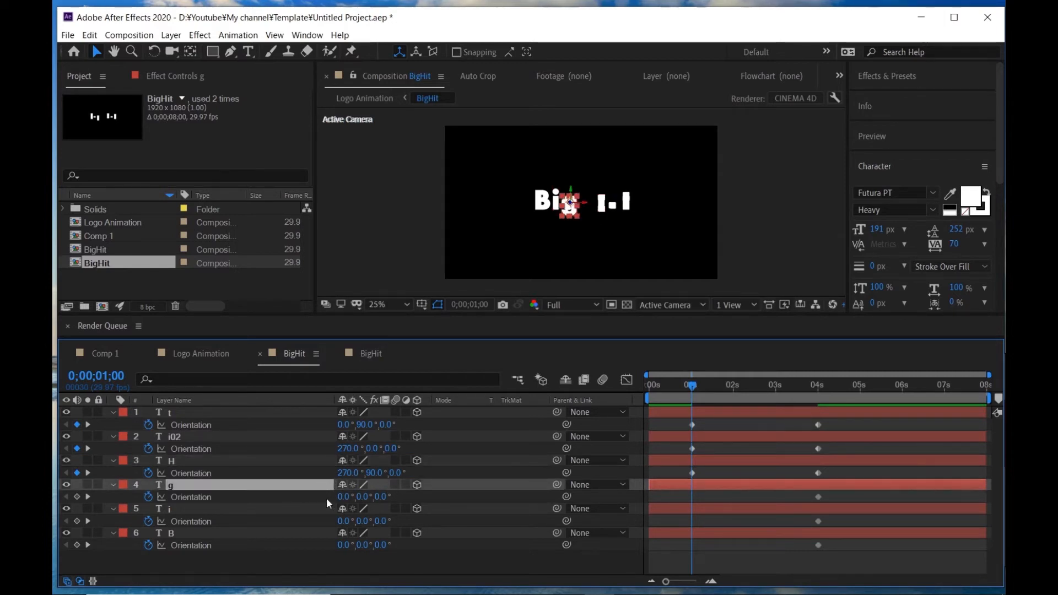
left_click(362, 497)
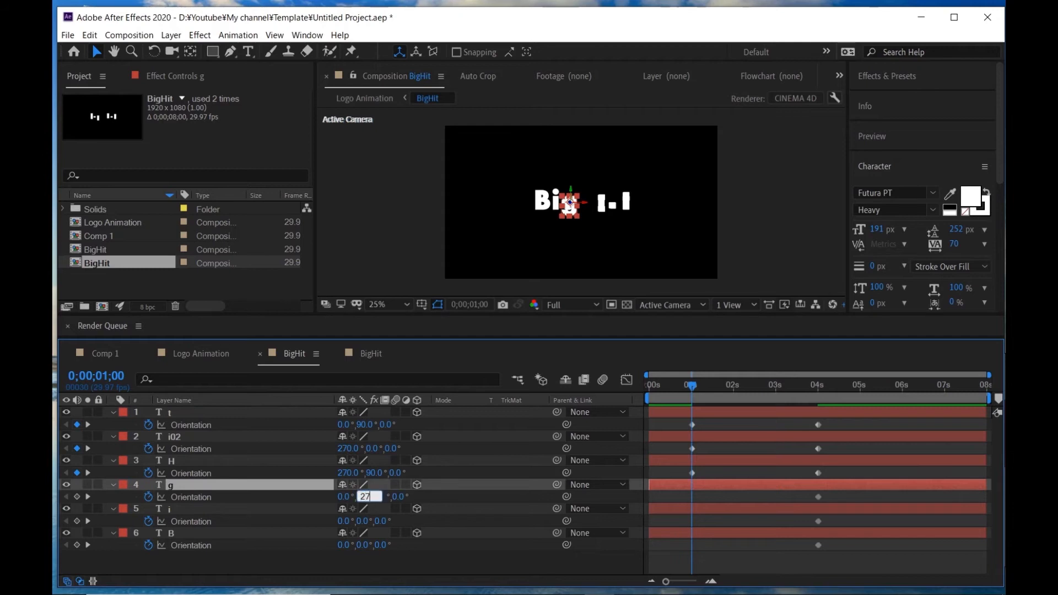
left_click(305, 511)
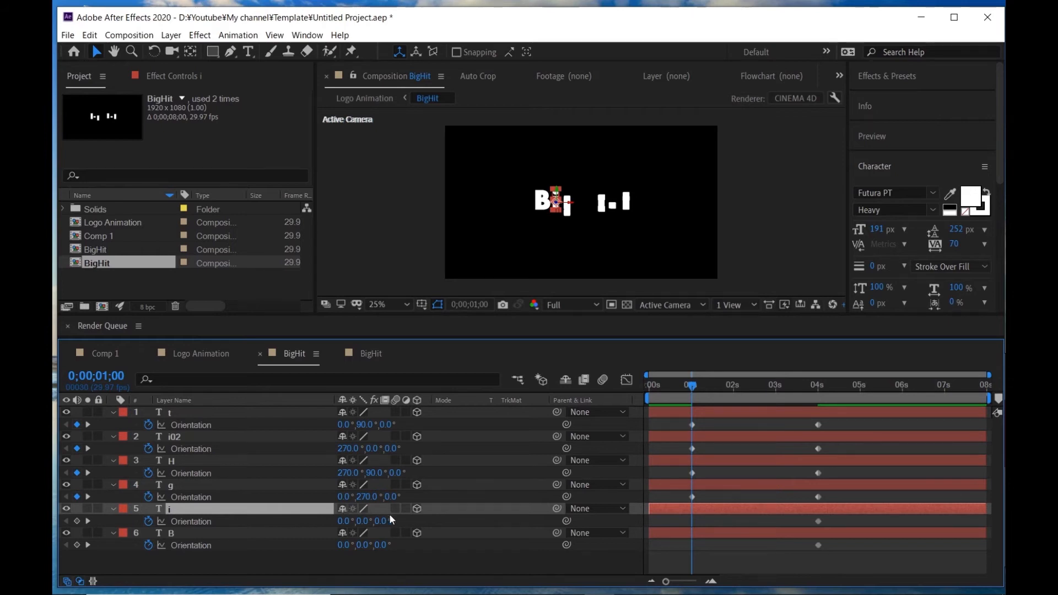
left_click(343, 521)
type("270")
left_click(345, 558)
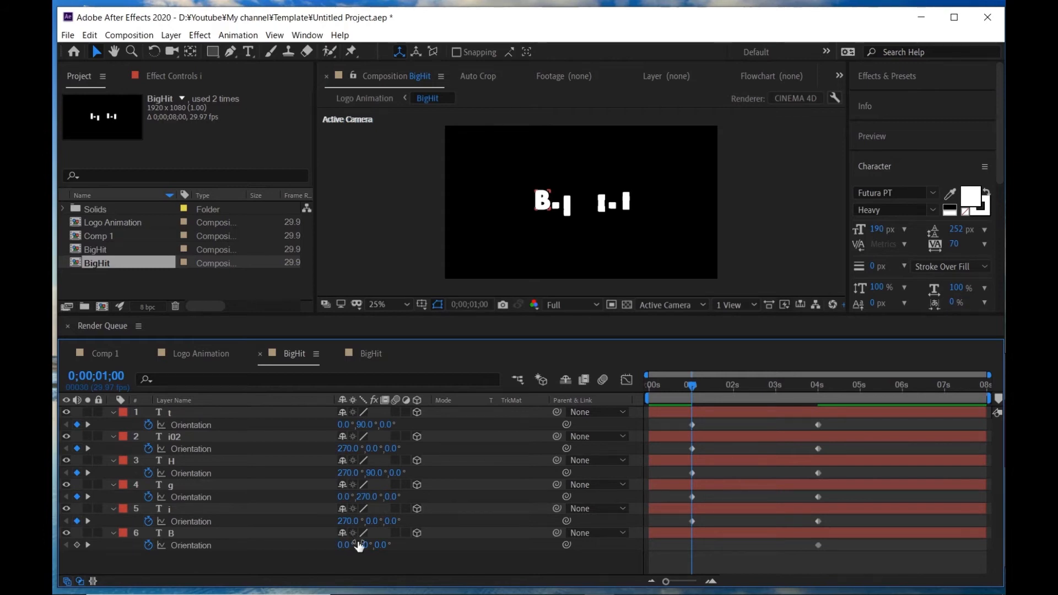
- Set the B layer's Y orientation to 90° at the one-second mark
left_click(360, 548)
key("Return")
left_click(320, 565)
- At 0;00;02;00, keyframe the H layer's orientation at 0°, 90°, 0°
left_click(733, 385)
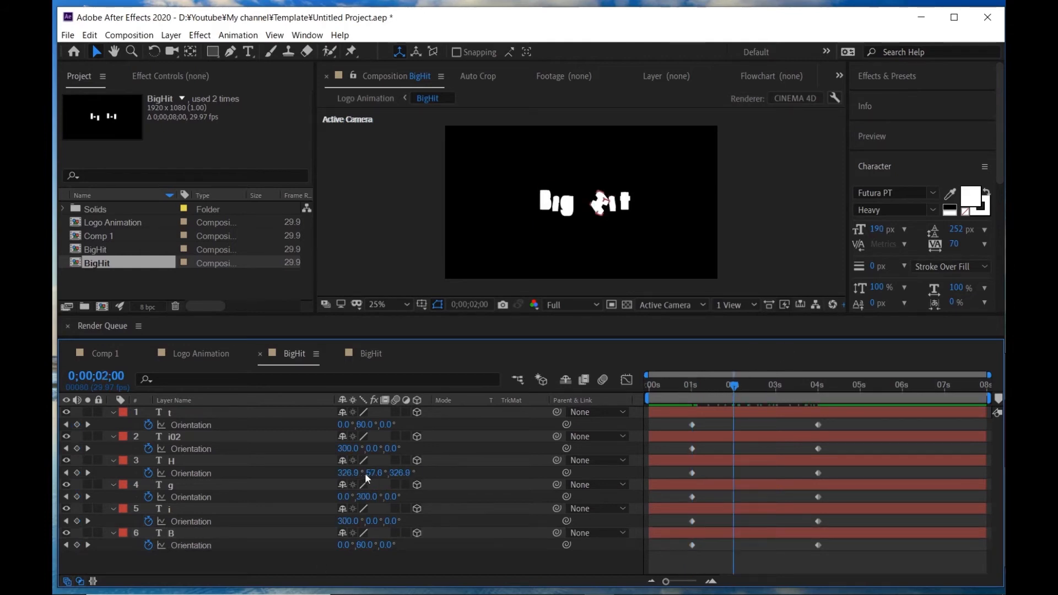
left_click(347, 473)
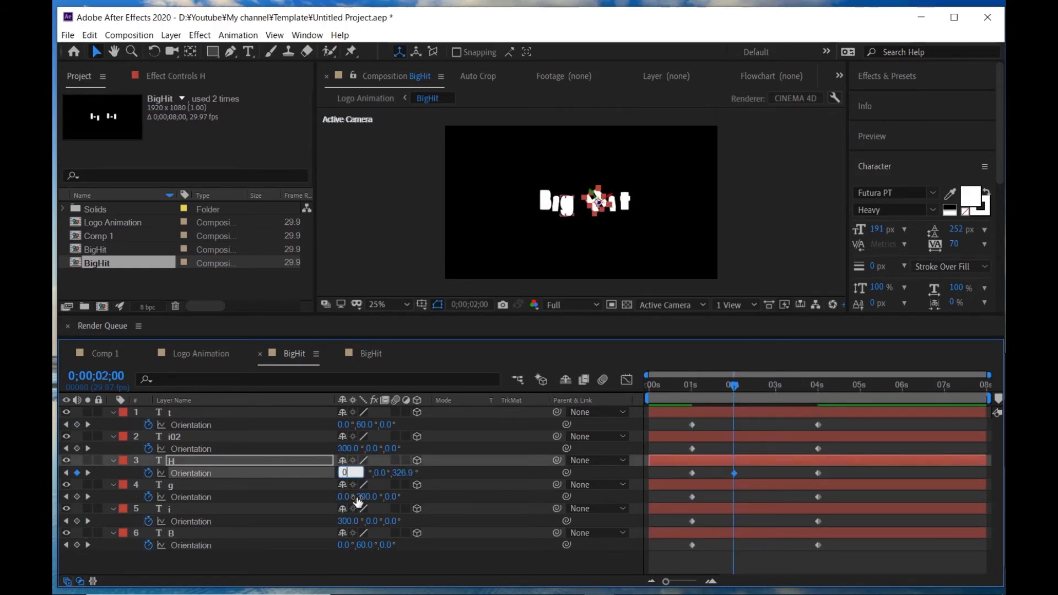
key("Return")
left_click(363, 472)
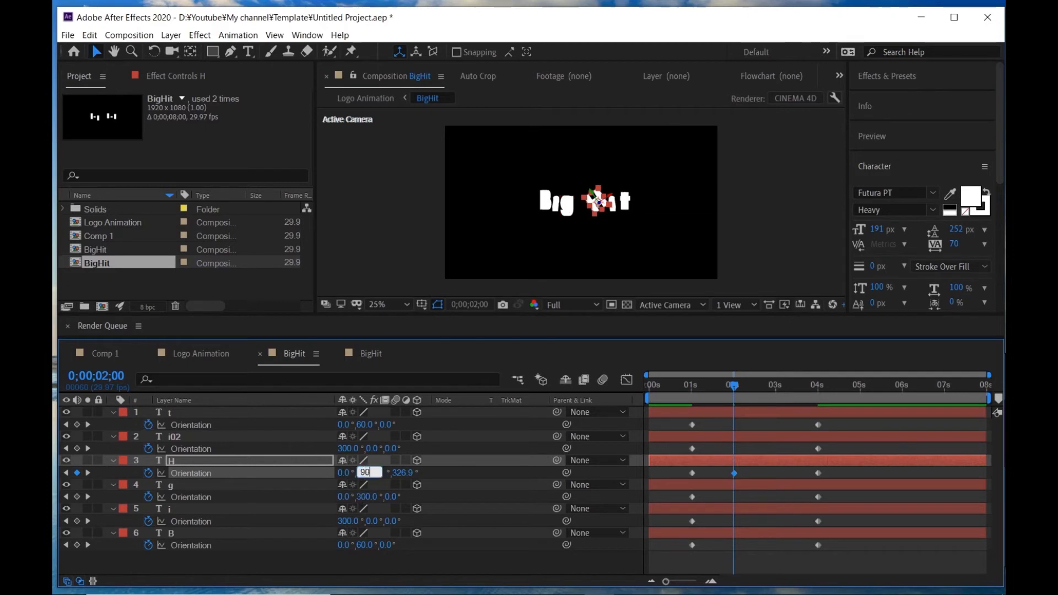
type("90")
key("Return")
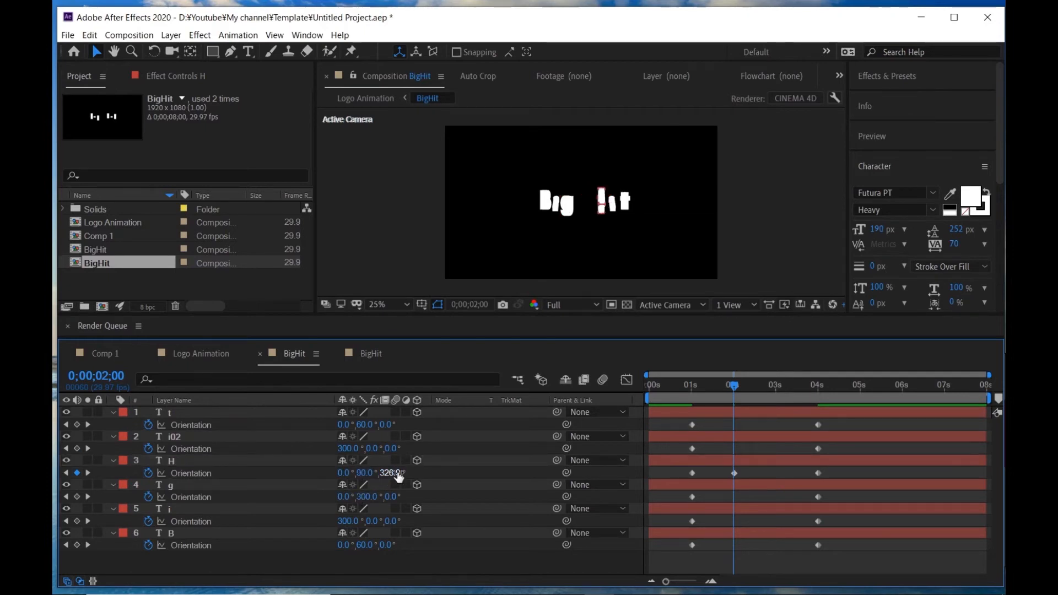
left_click(397, 473)
type("270")
key("Return")
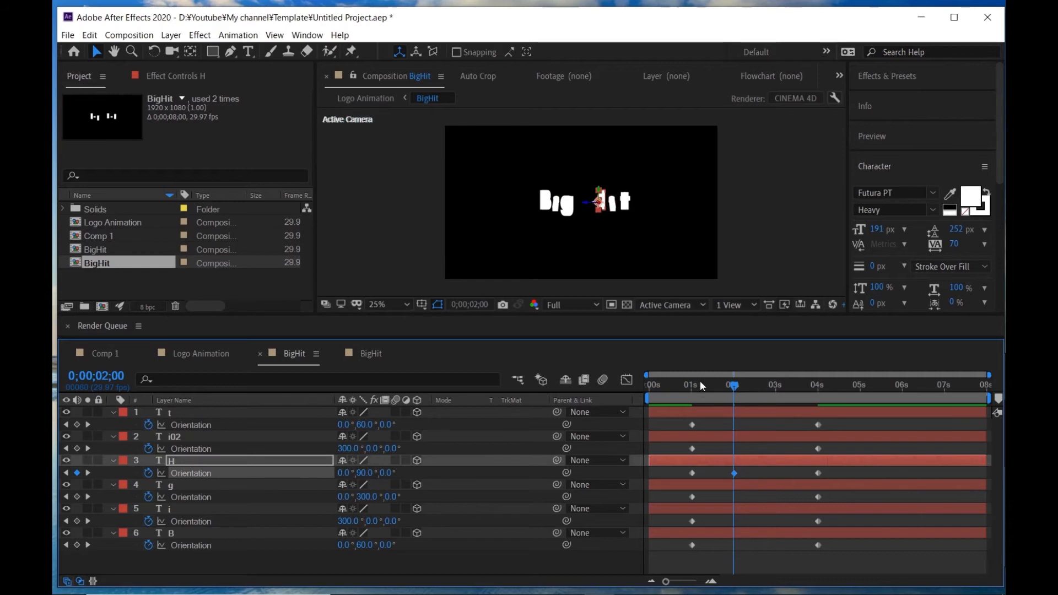
- At 0;00;00;00, set the g layer's X orientation to 90°
left_click(694, 386)
left_click_drag(696, 386, 648, 386)
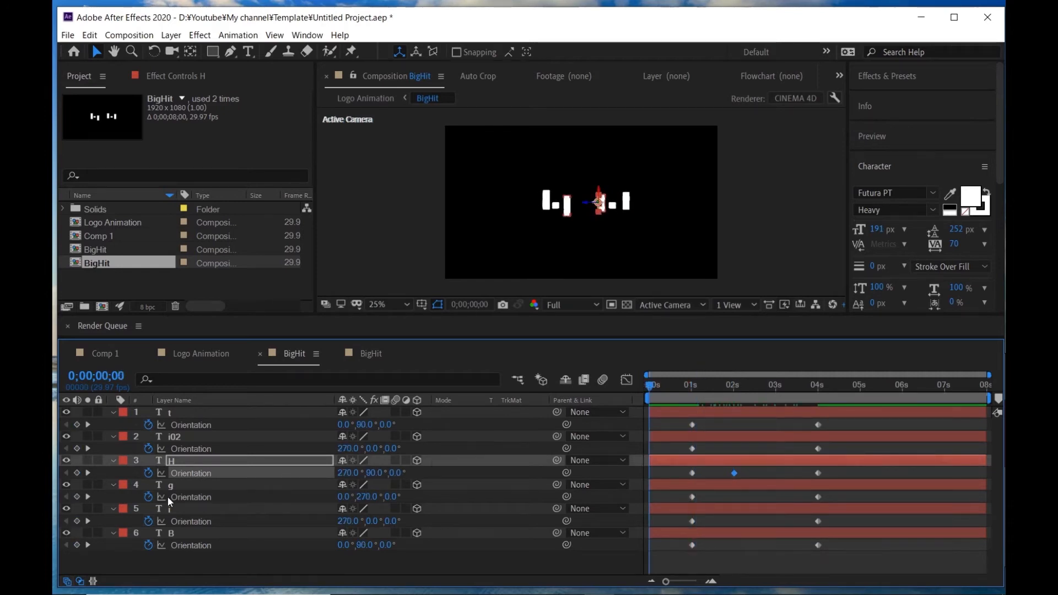
left_click(343, 498)
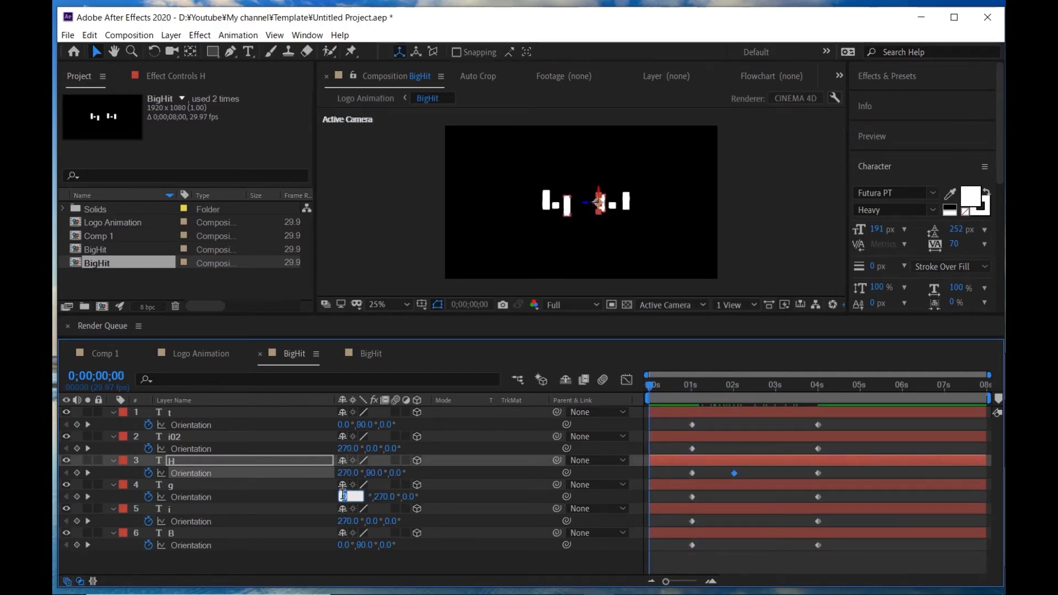
type("90")
key("Return")
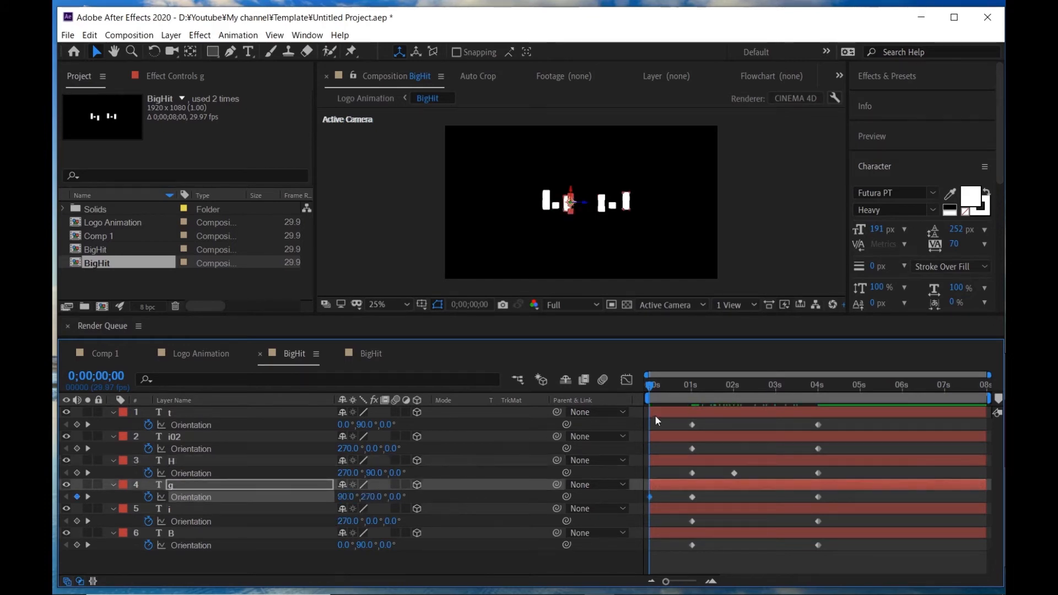
- Scrub the BigHit composition from the start past the two-second mark to check the letters' rotation
left_click_drag(650, 389, 676, 386)
scroll(554, 195, "up", 2)
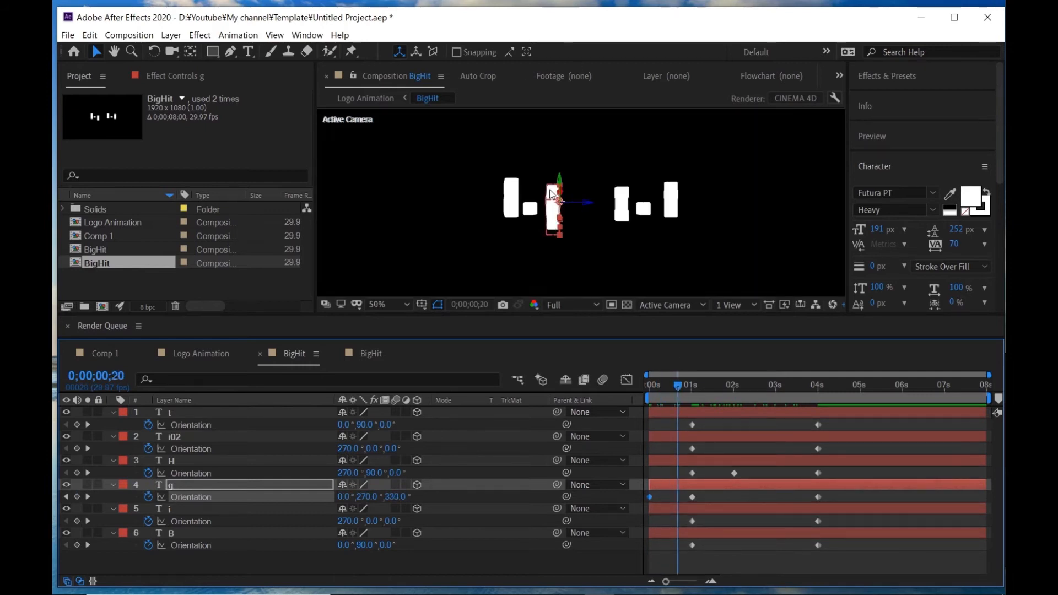
left_click_drag(677, 389, 715, 386)
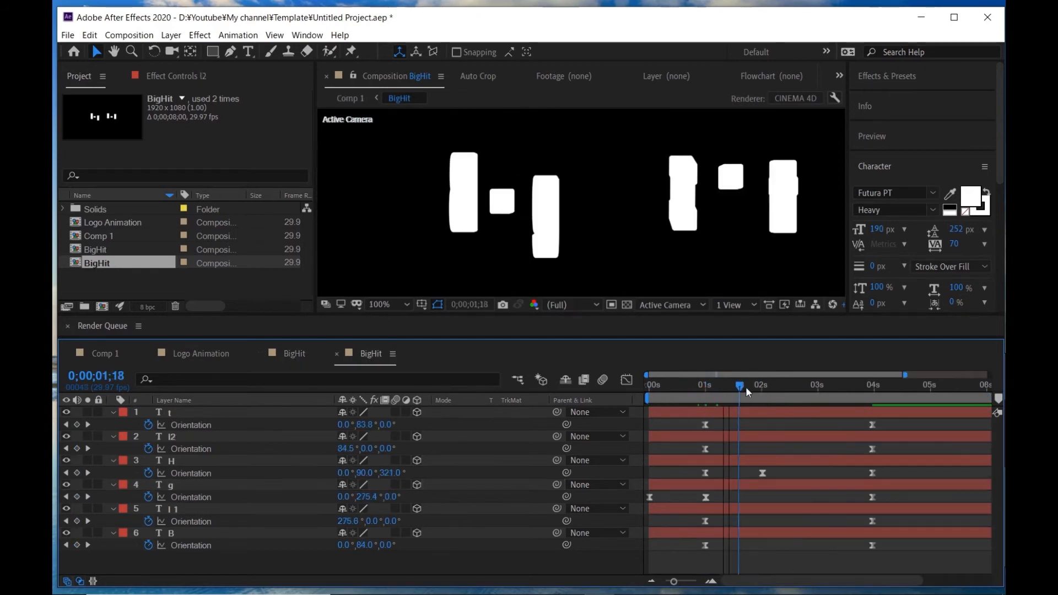
left_click_drag(746, 386, 732, 420)
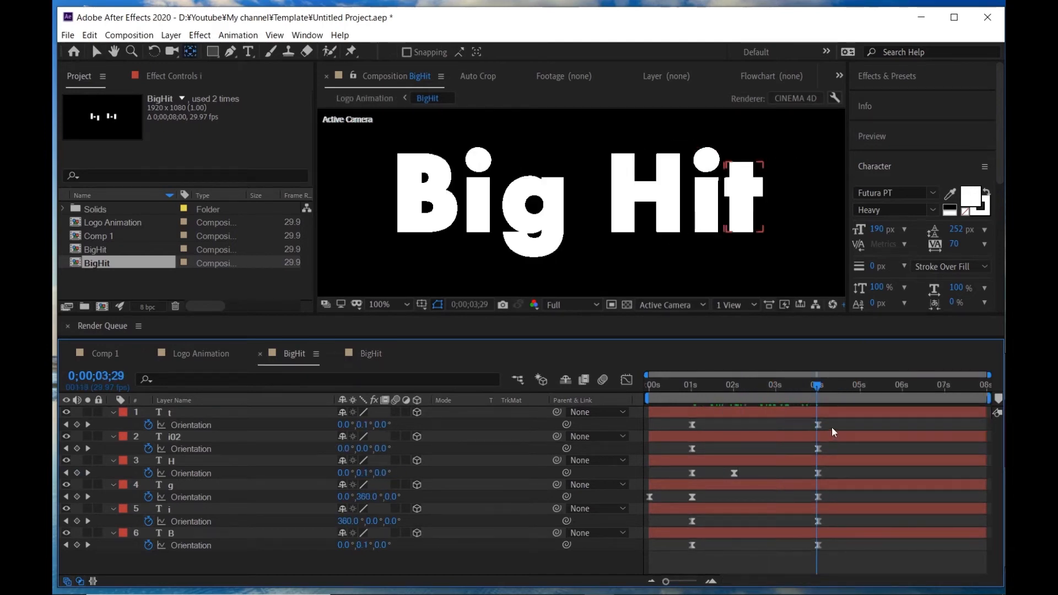
- Adjust the ease handle after the one-second keyframe in the t layer's Orientation speed graph, using the B layer's curve as a reference
left_click_drag(832, 422, 600, 438)
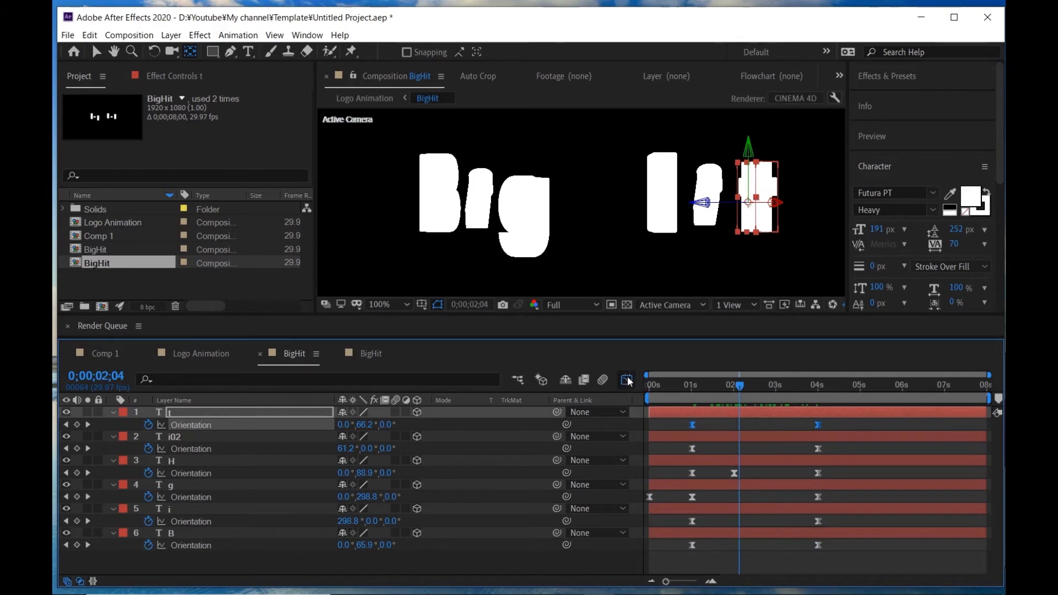
left_click(629, 381)
left_click_drag(733, 516, 720, 519)
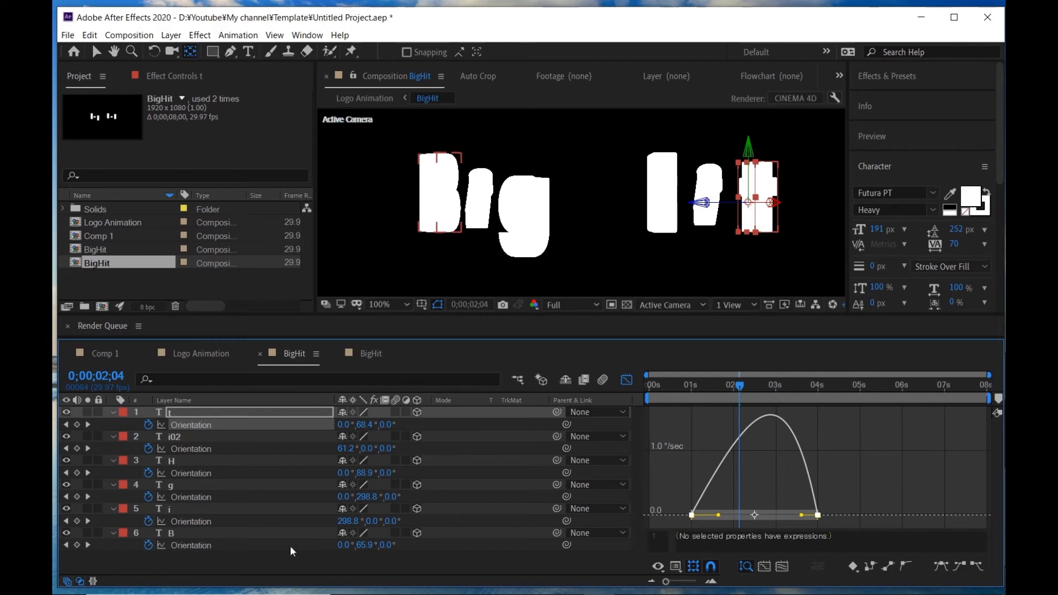
left_click(271, 546)
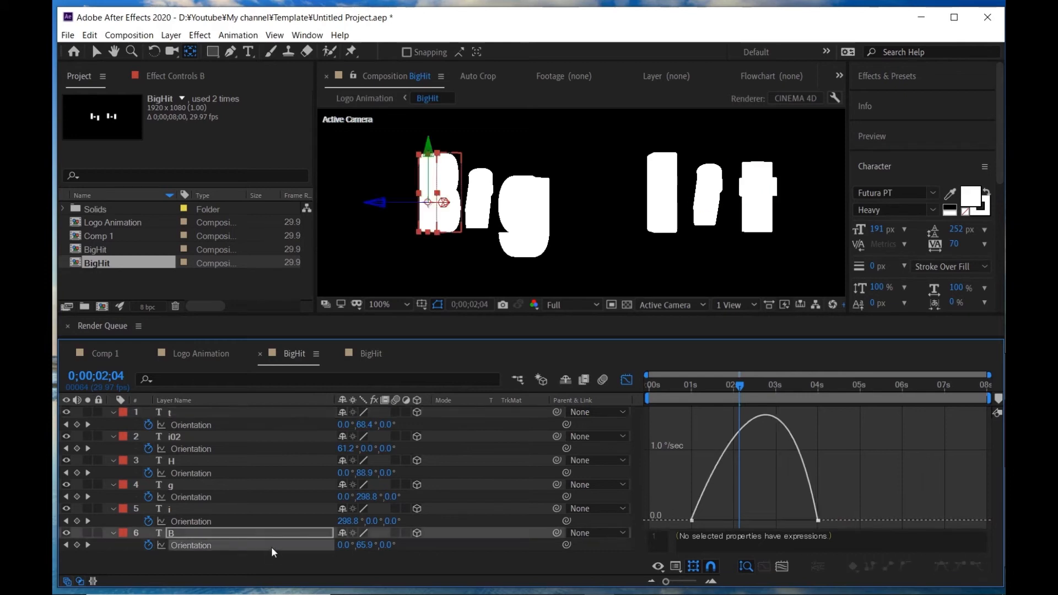
left_click(256, 425)
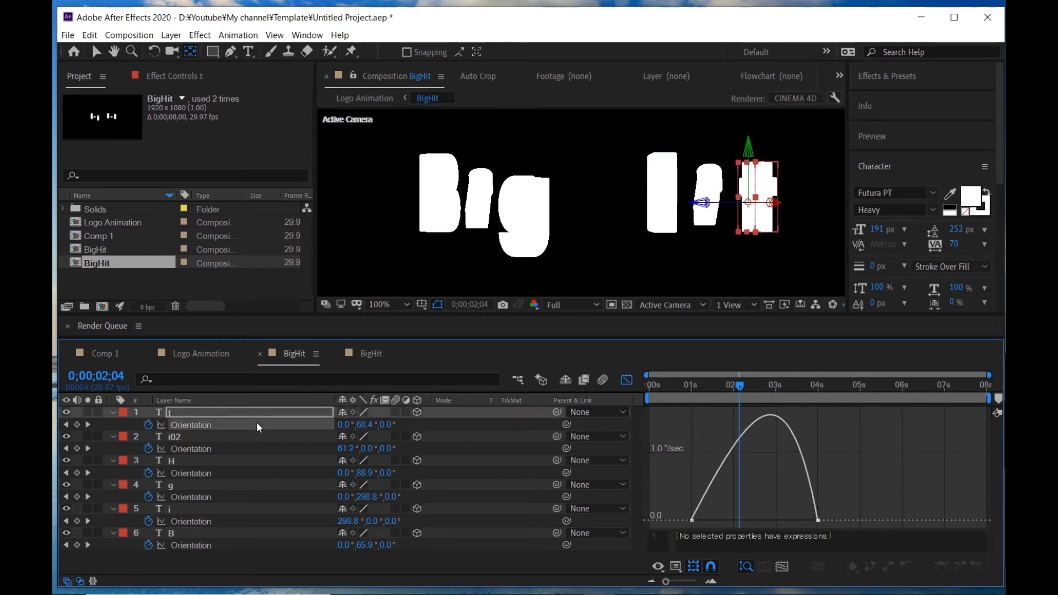
left_click(802, 488)
left_click_drag(719, 515, 720, 508)
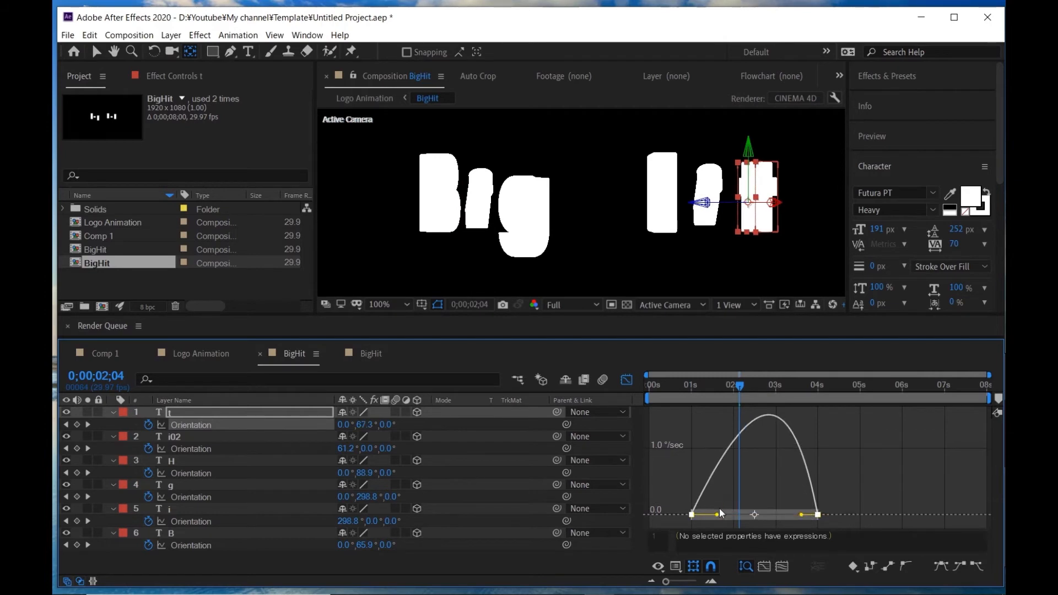
- Adjust the ease handles in the i02 layer's Orientation speed graph
left_click(818, 393)
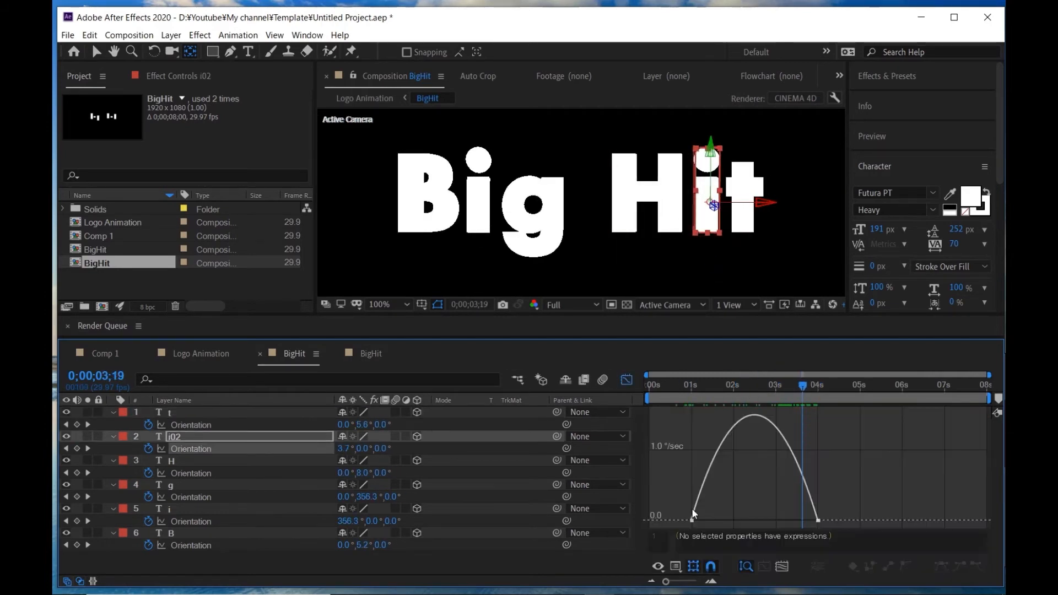
left_click(696, 511)
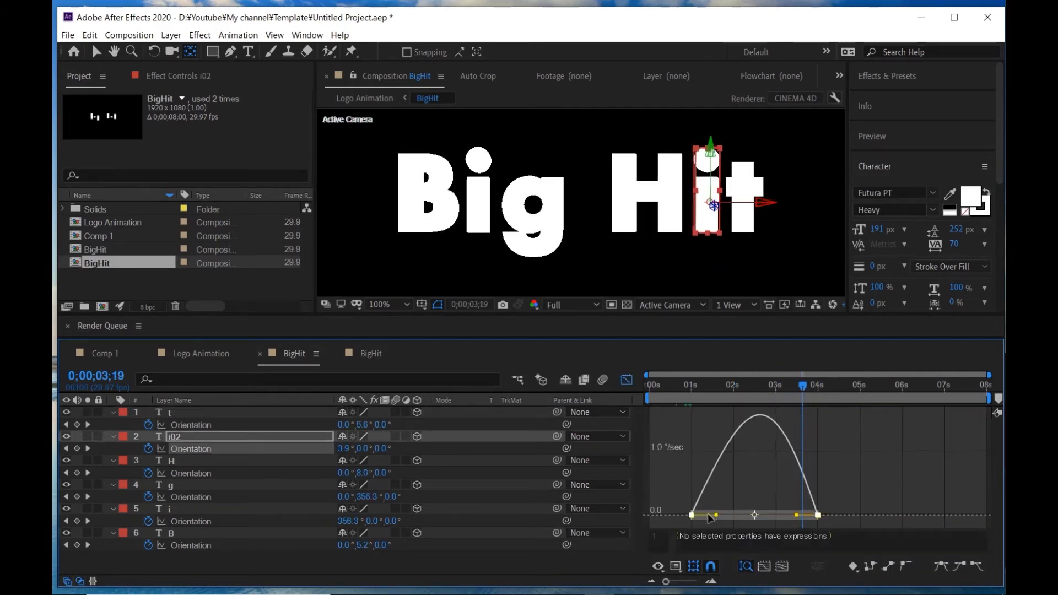
left_click_drag(717, 515, 794, 514)
- Adjust the ease handles of the Orientation keyframes in the i and g layers' speed graphs
left_click(241, 465)
left_click(248, 486)
left_click(627, 380)
left_click(191, 522)
left_click(627, 379)
left_click(627, 380)
left_click_drag(831, 494, 720, 518)
left_click(627, 380)
left_click_drag(797, 515, 805, 517)
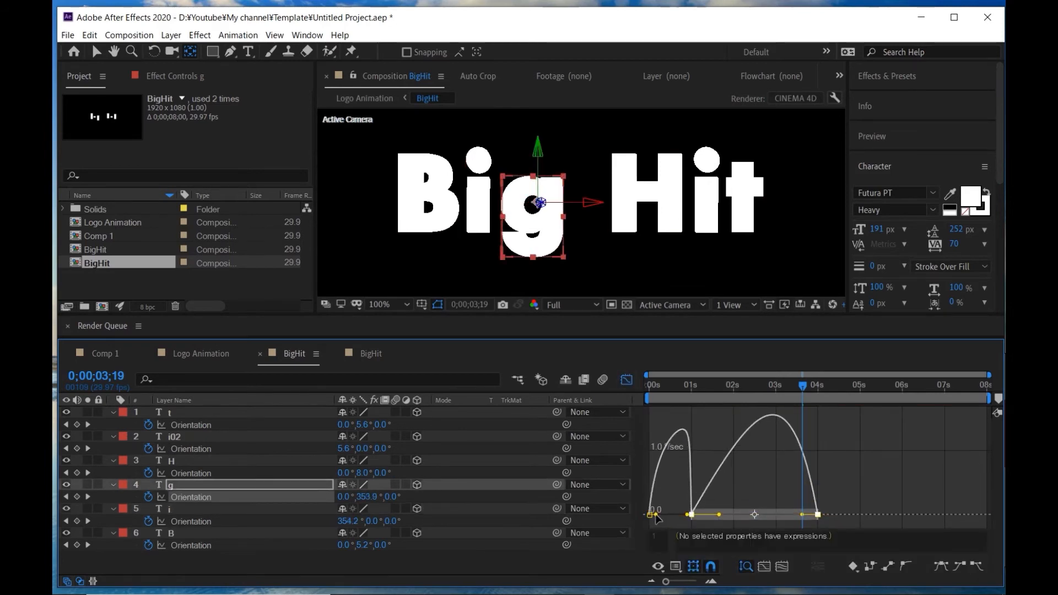
- Adjust the ease handles on the H layer's Orientation keyframes at one, two and four seconds, and preview the rotation
left_click(627, 380)
left_click_drag(669, 468, 860, 485)
left_click(627, 379)
left_click_drag(700, 515, 707, 516)
left_click_drag(748, 516, 754, 518)
left_click_drag(804, 517, 811, 519)
left_click(731, 509)
left_click_drag(707, 515, 698, 517)
left_click(691, 536)
left_click_drag(686, 383, 756, 396)
key("space")
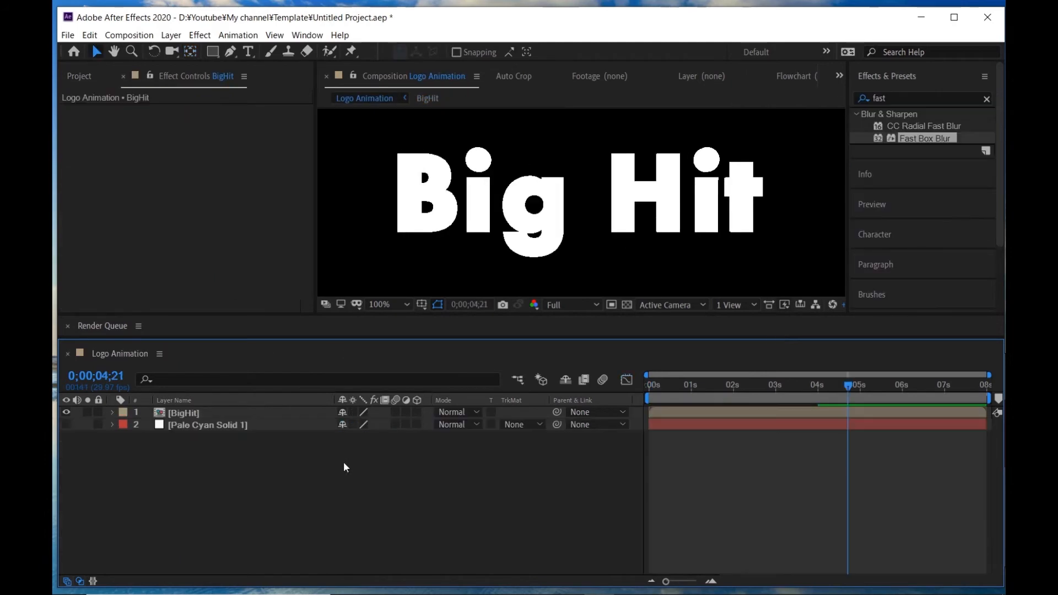
- In the Logo Animation composition, make the BigHit layer 3D and enable Collapse Transformations on it
scroll(448, 218, "down", 4)
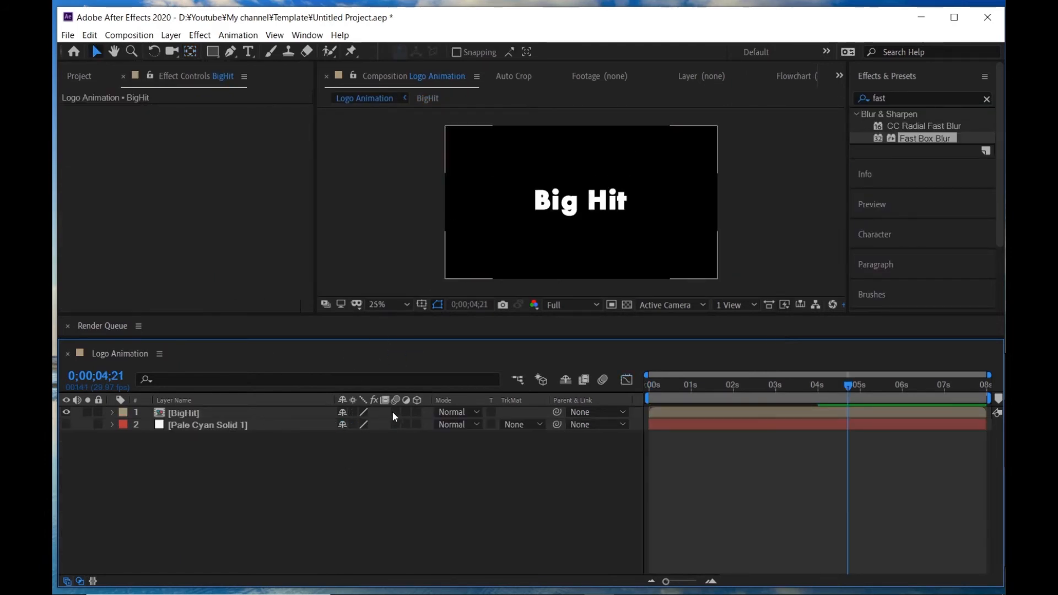
left_click(236, 413)
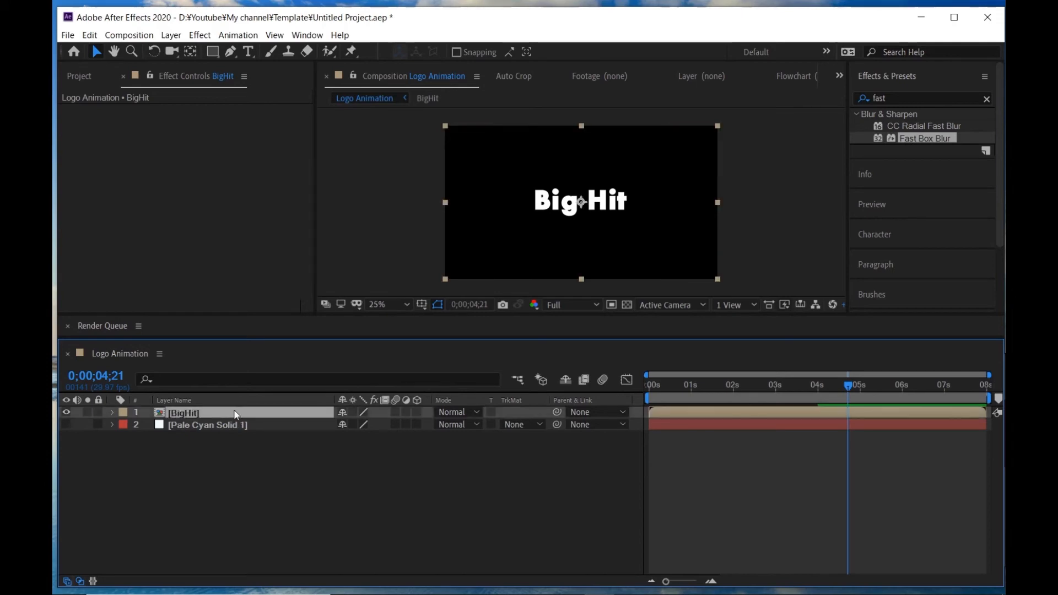
left_click(419, 413)
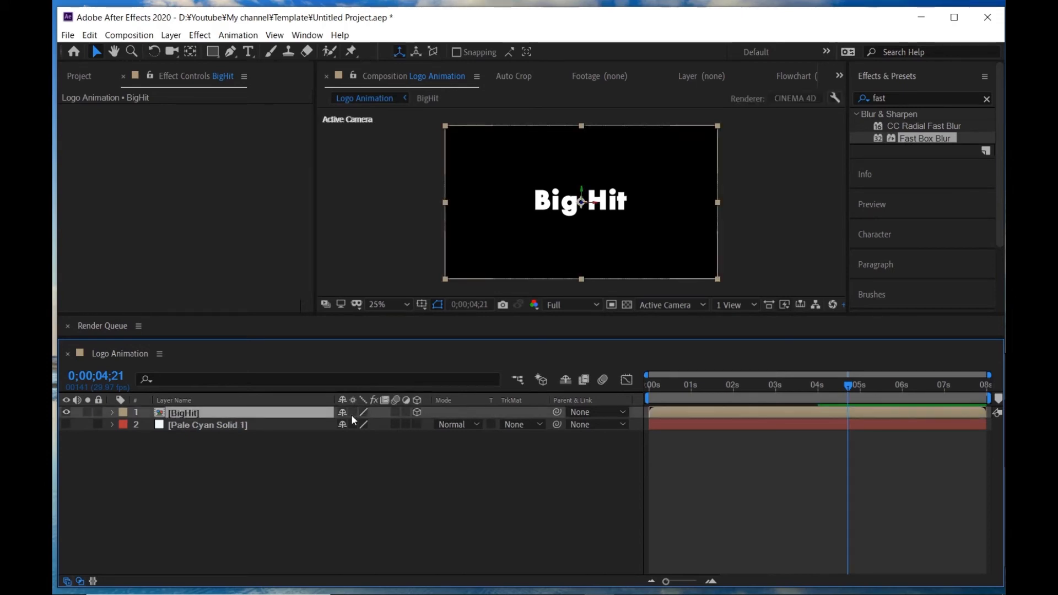
left_click(353, 413)
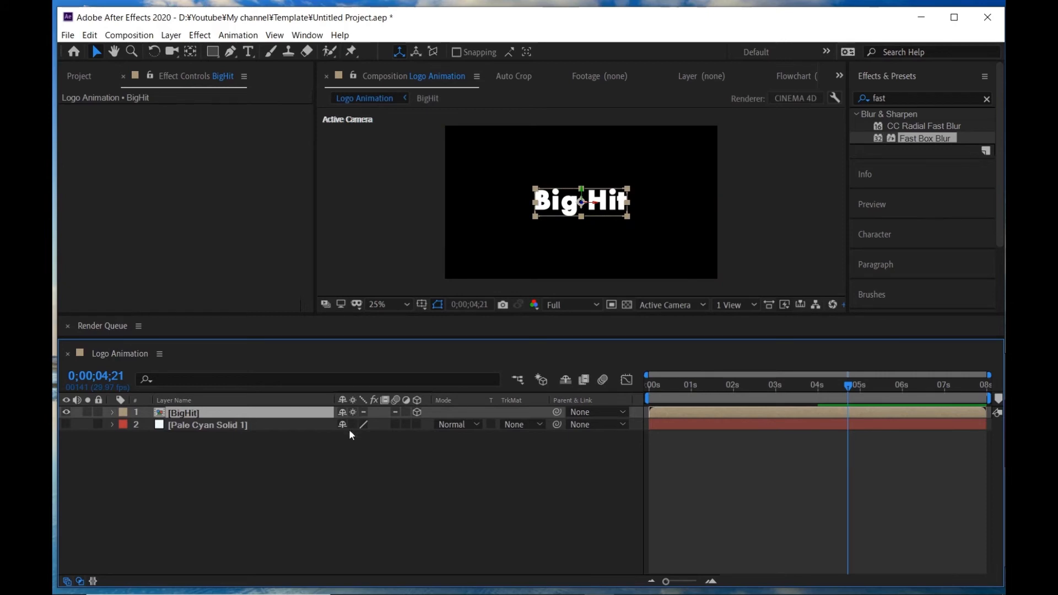
left_click(353, 480)
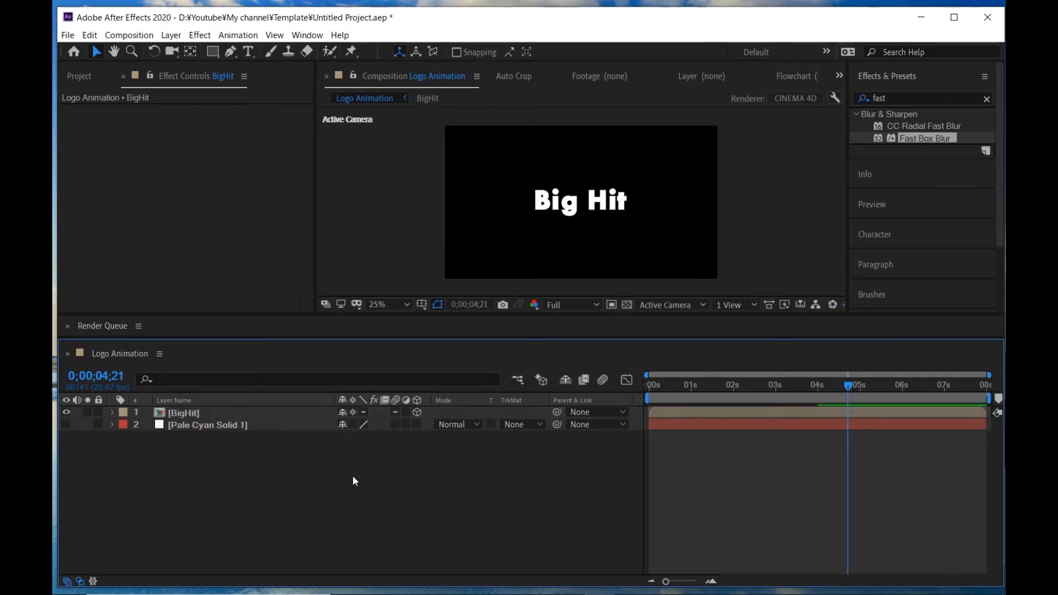
- Duplicate the BigHit layer and turn off 3D for the upper copy
left_click(253, 416)
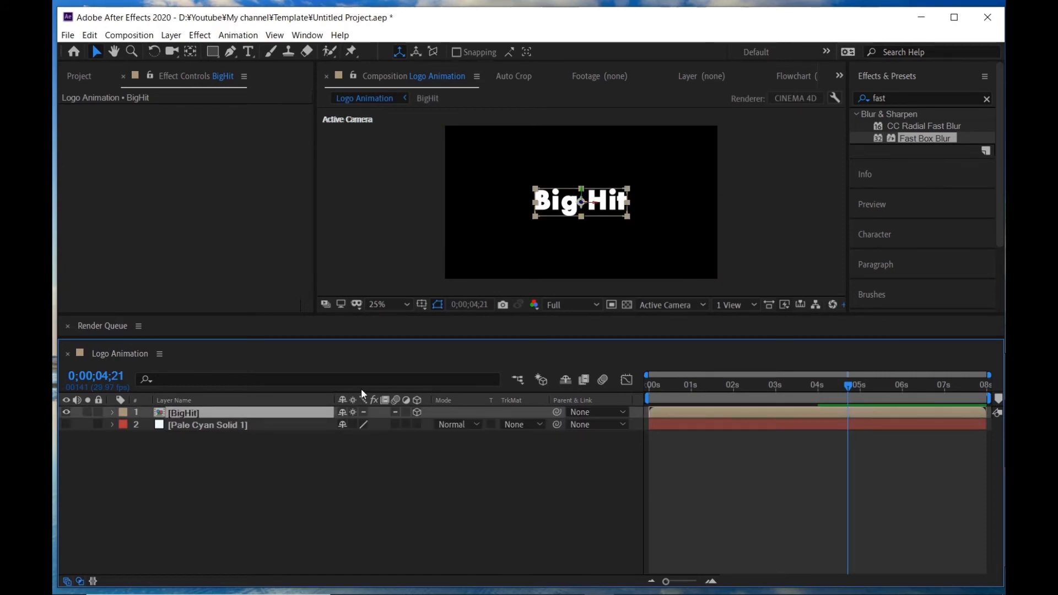
key("ctrl+d")
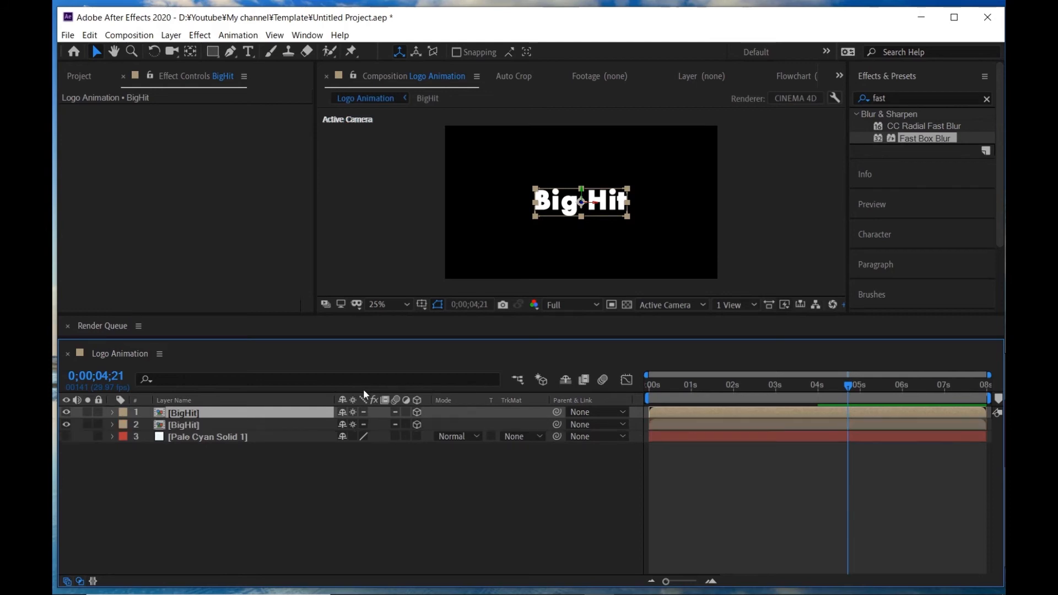
left_click(419, 412)
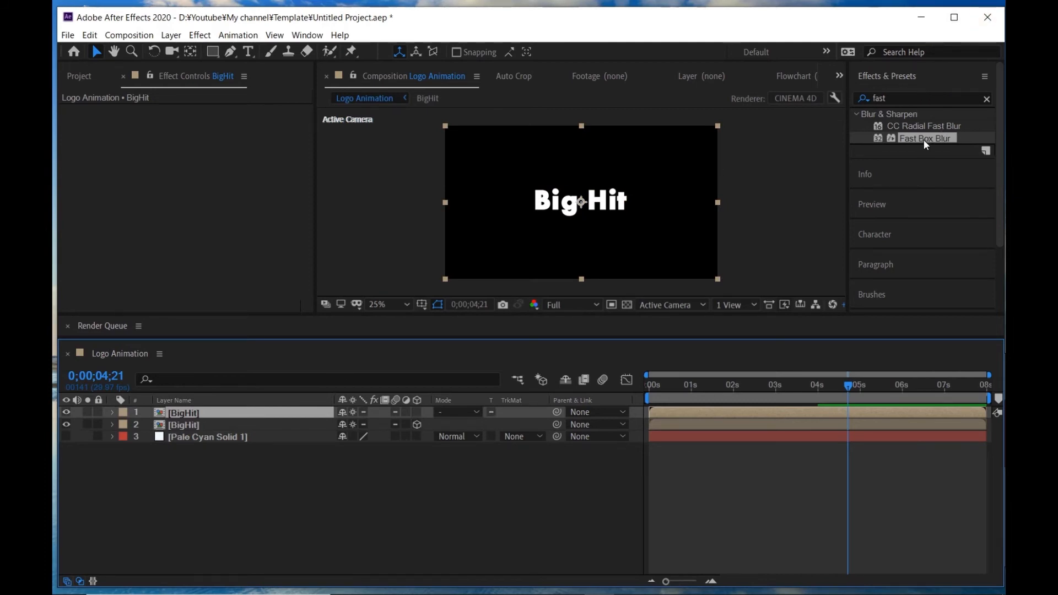
- Apply Fast Box Blur to the upper BigHit layer and set its Blur Radius to 3.5
left_click_drag(924, 139, 186, 409)
scroll(580, 184, "up", 4)
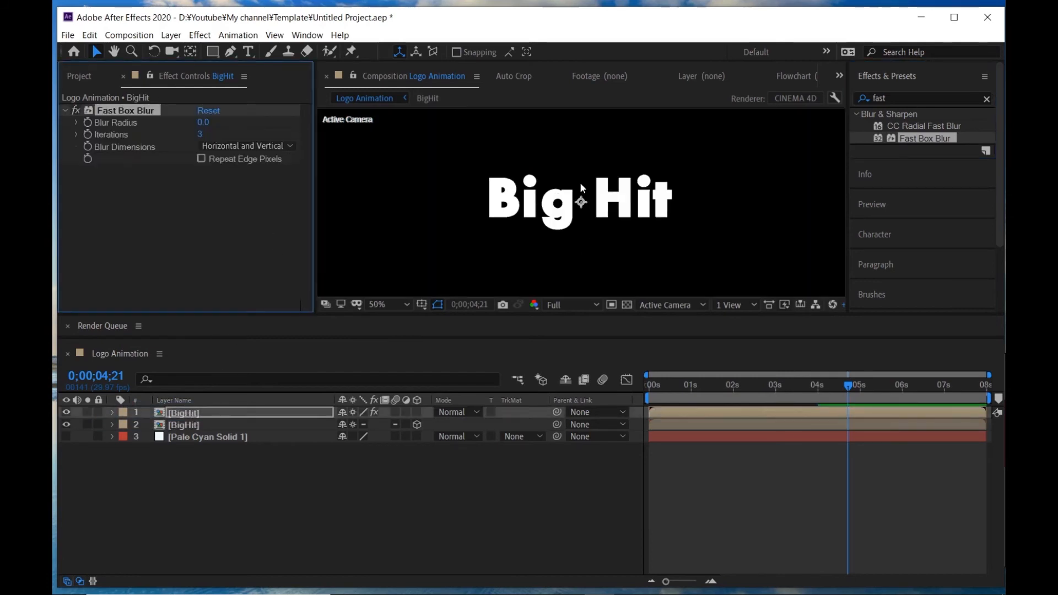
scroll(572, 187, "down", 1)
left_click(204, 123)
key("Up")
key("Up")
key("Up")
key("Up")
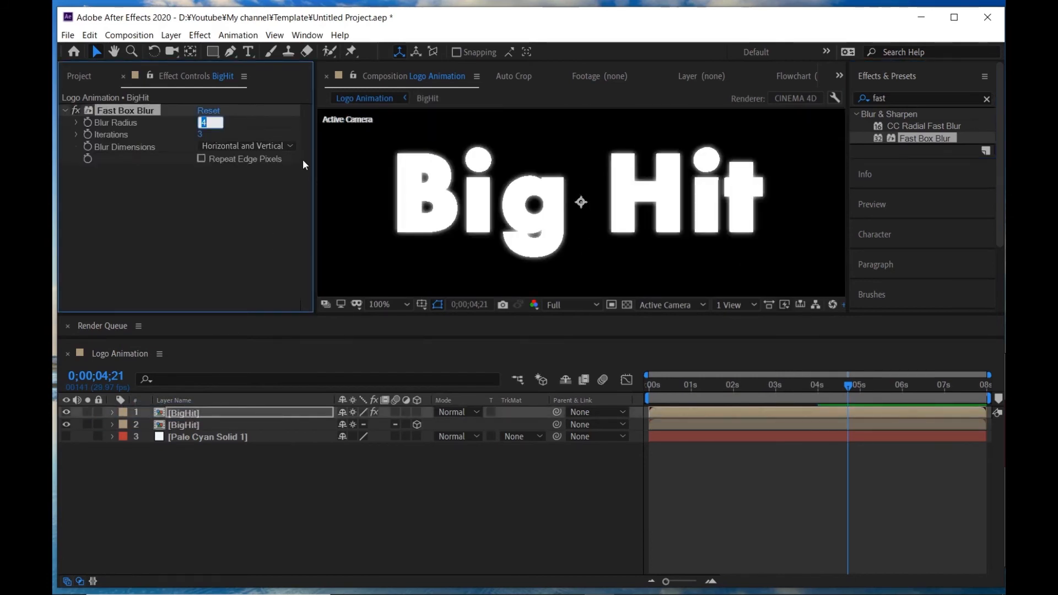
type("3.5")
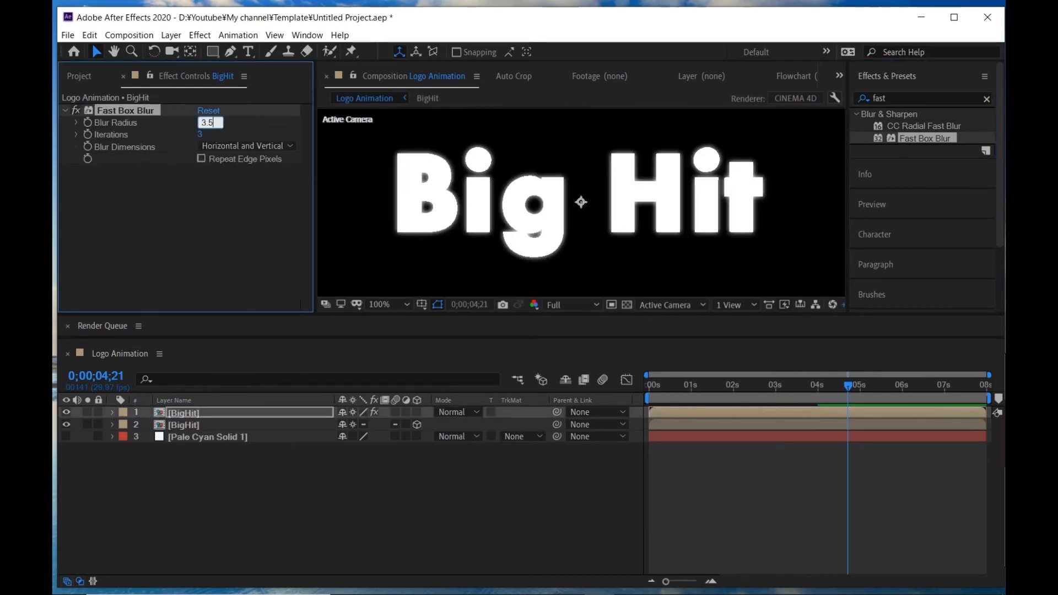
key("Return")
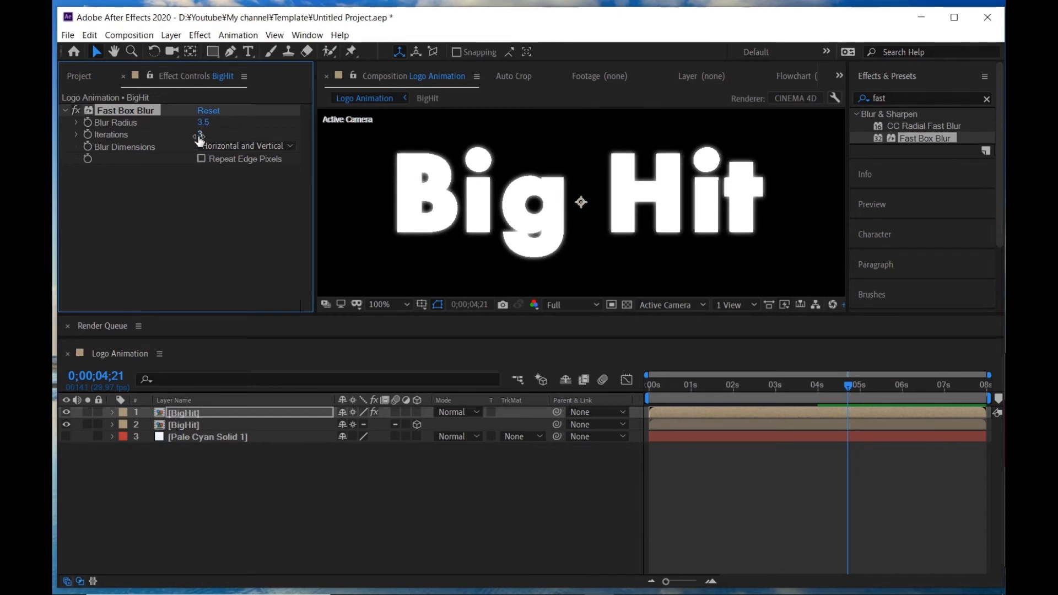
left_click(571, 496)
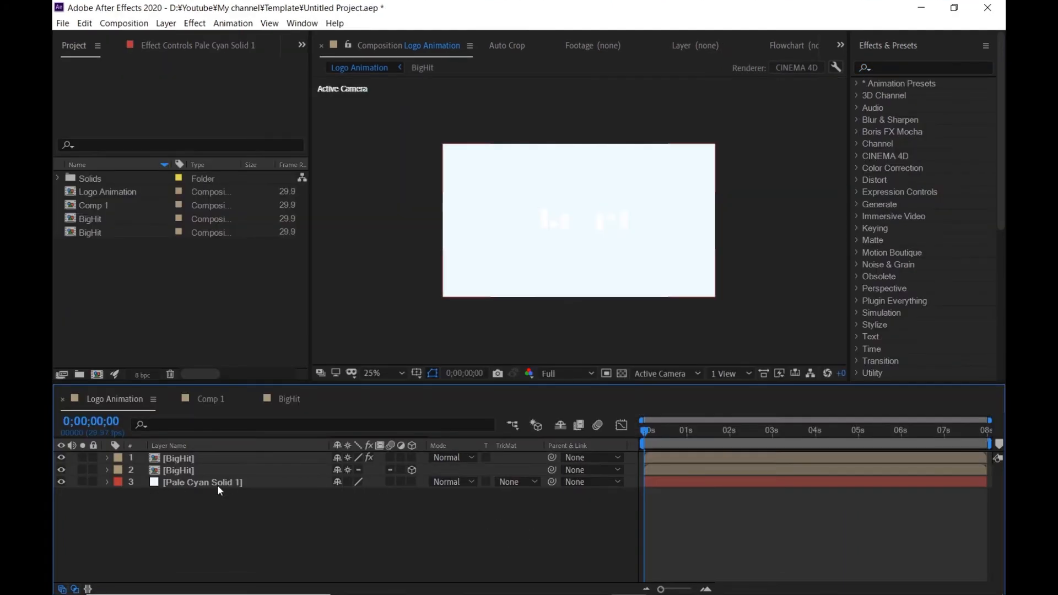
- Make Pale Cyan Solid 1 a 3D layer and scale it to 150%
left_click(411, 481)
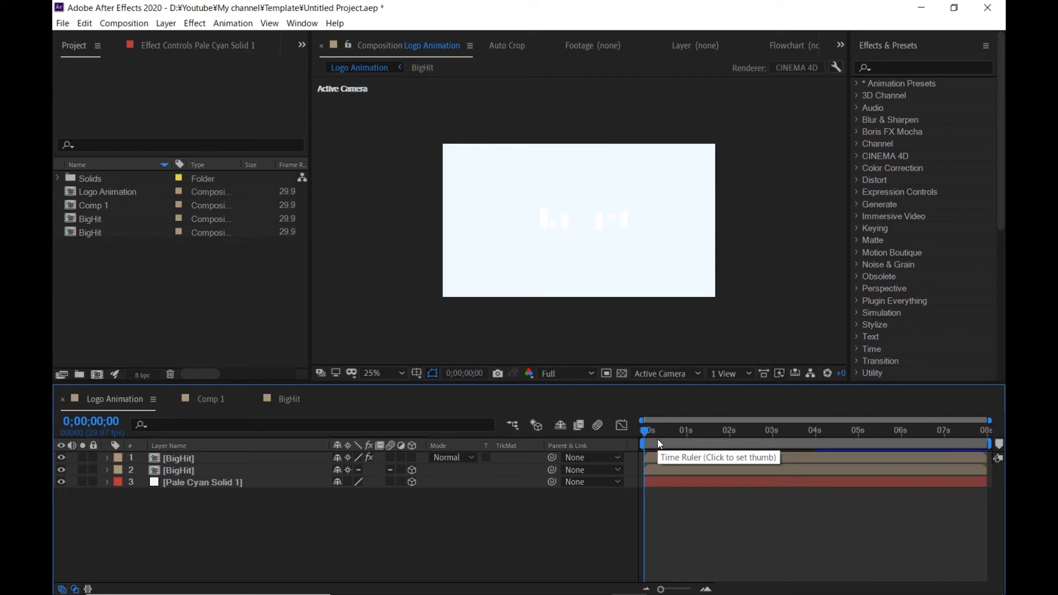
left_click(199, 482)
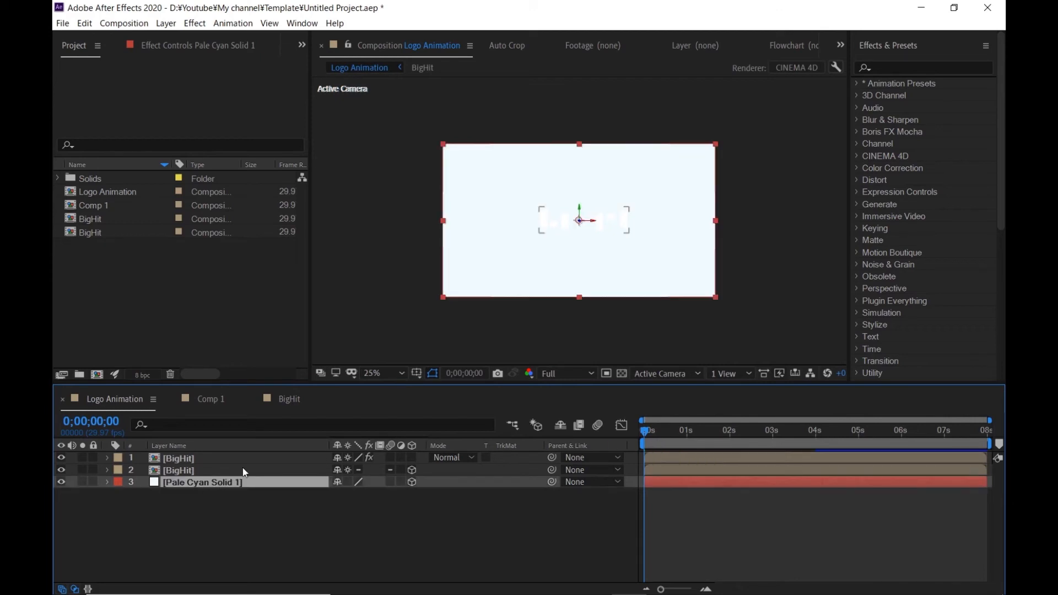
key("s")
left_click(364, 494)
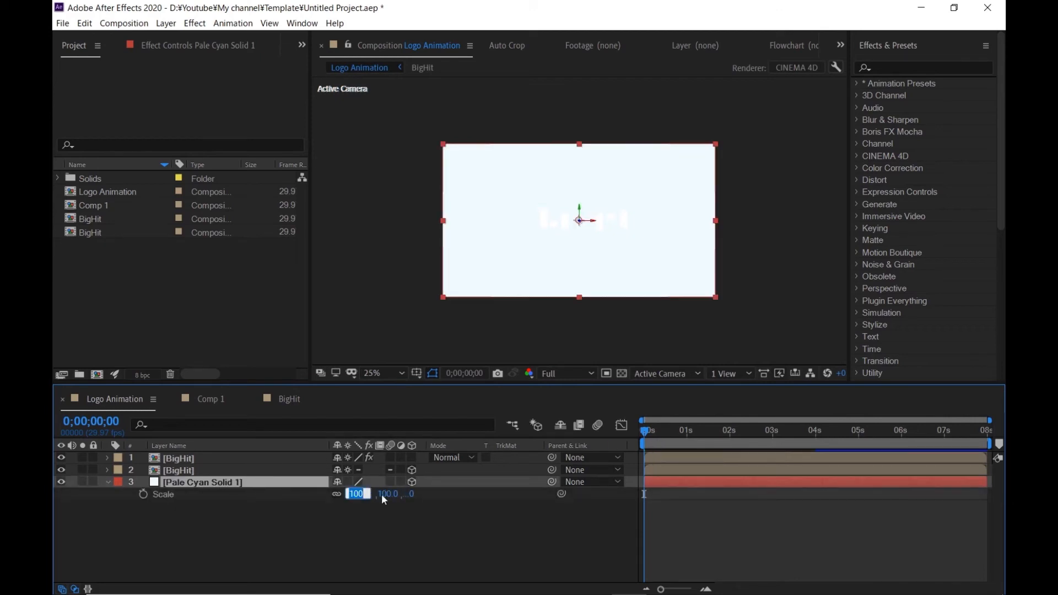
type("150")
key("Return")
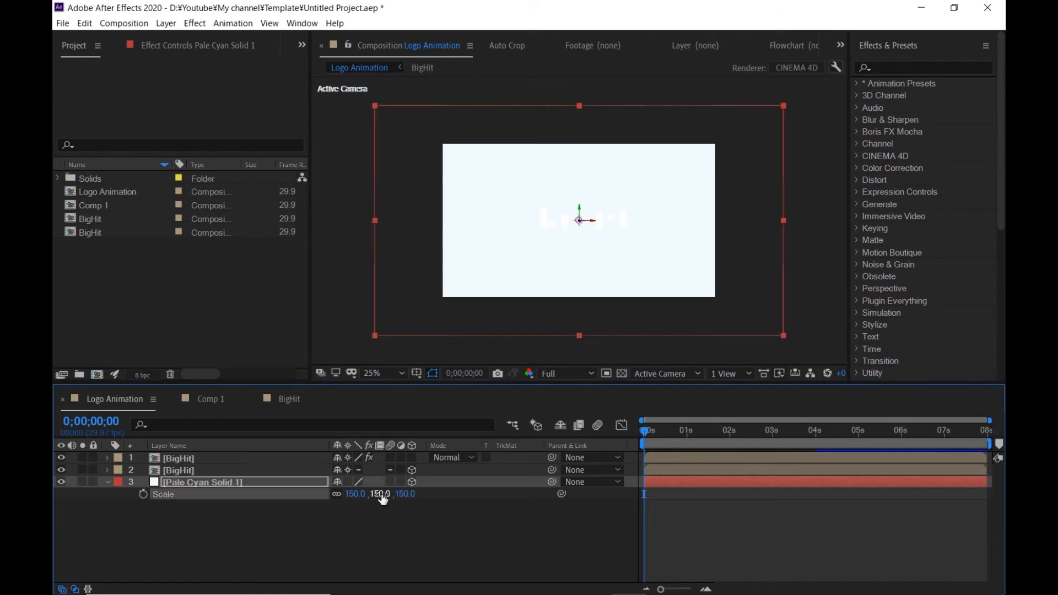
- At 0;00;04;00, keyframe Pale Cyan Solid 1's Position with a Z value of 35
left_click(815, 434)
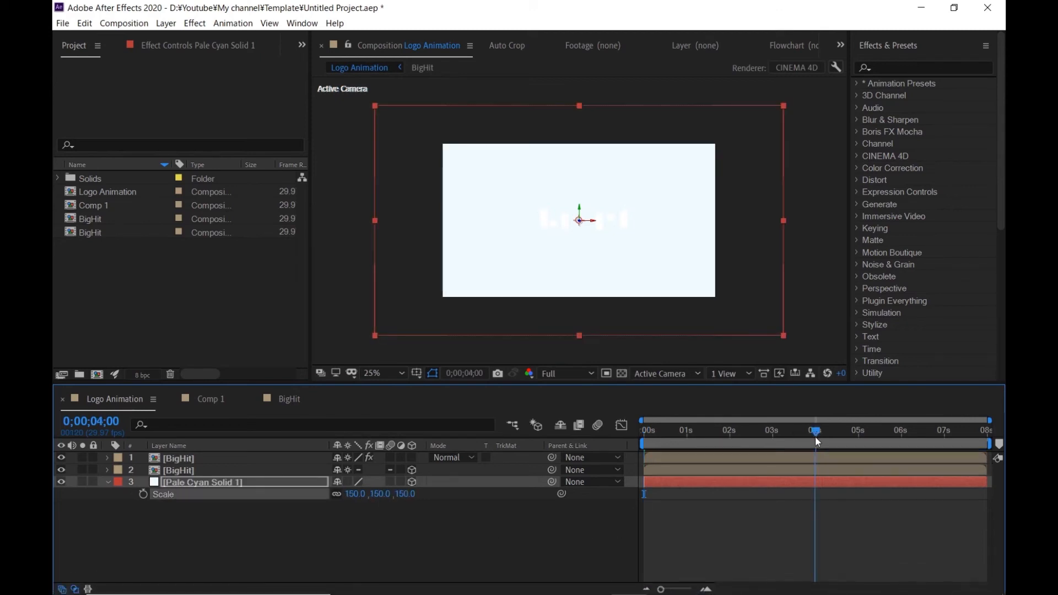
left_click(272, 485)
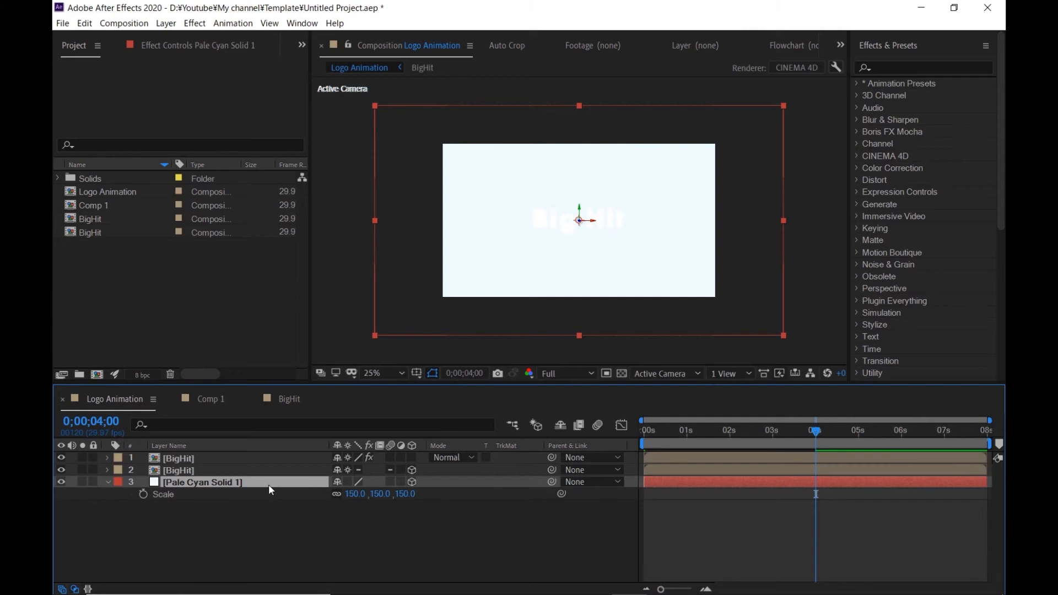
key("p")
left_click(144, 494)
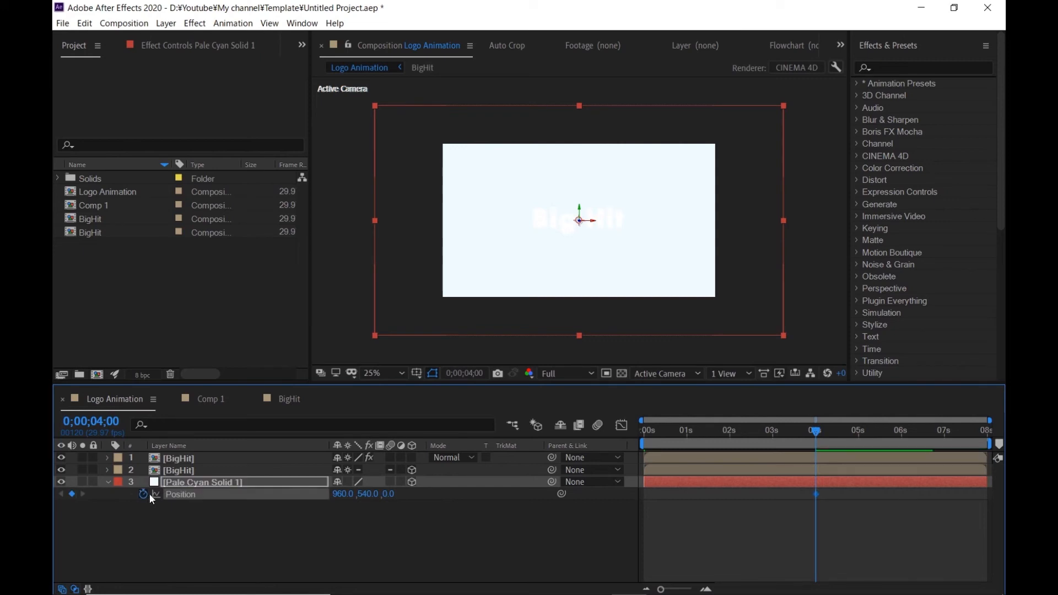
left_click(388, 494)
type("35")
key("Return")
- At 0;00;00;00, keyframe Pale Cyan Solid 1's Z position at 0 and return to the Logo Animation composition view
key("Home")
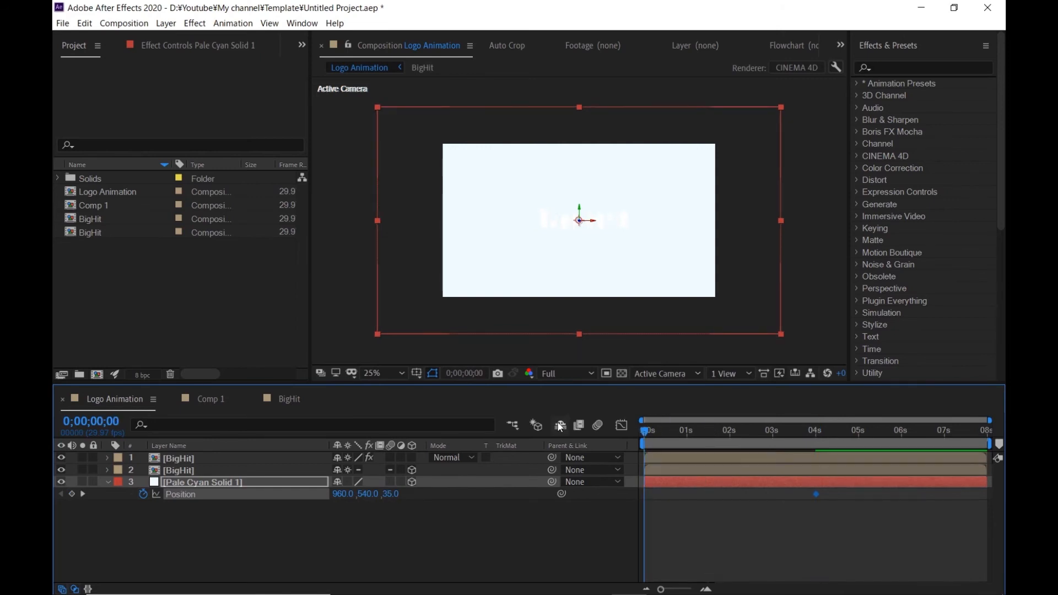
key("KP_Enter")
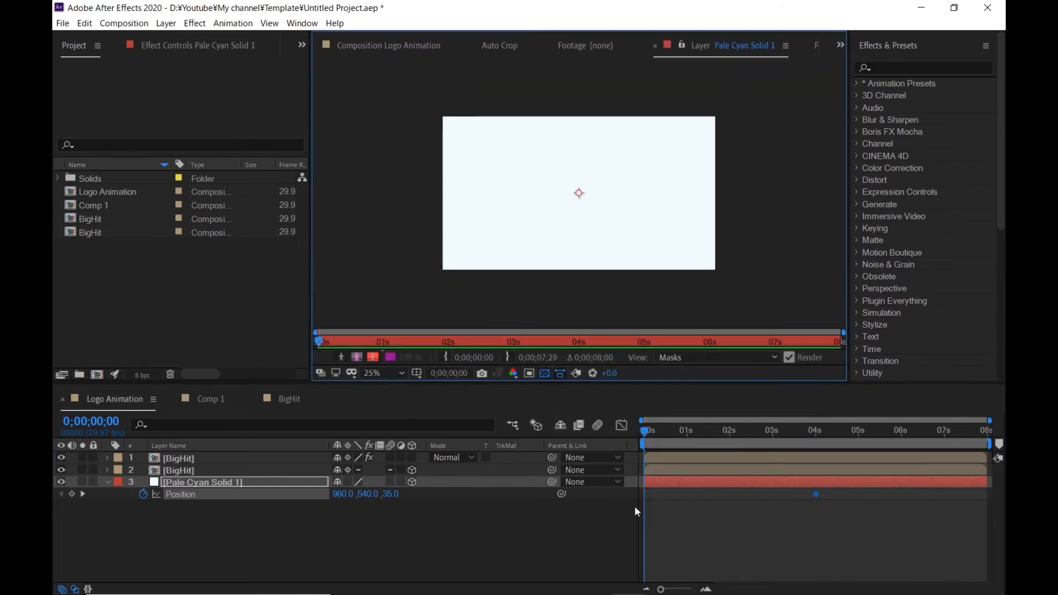
left_click(392, 494)
type("0")
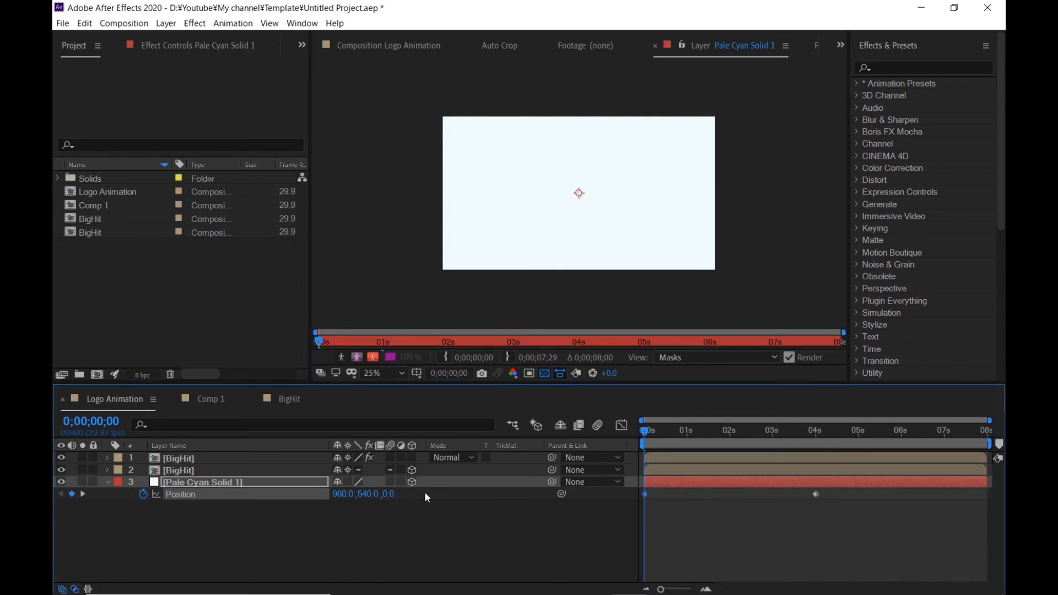
left_click(508, 552)
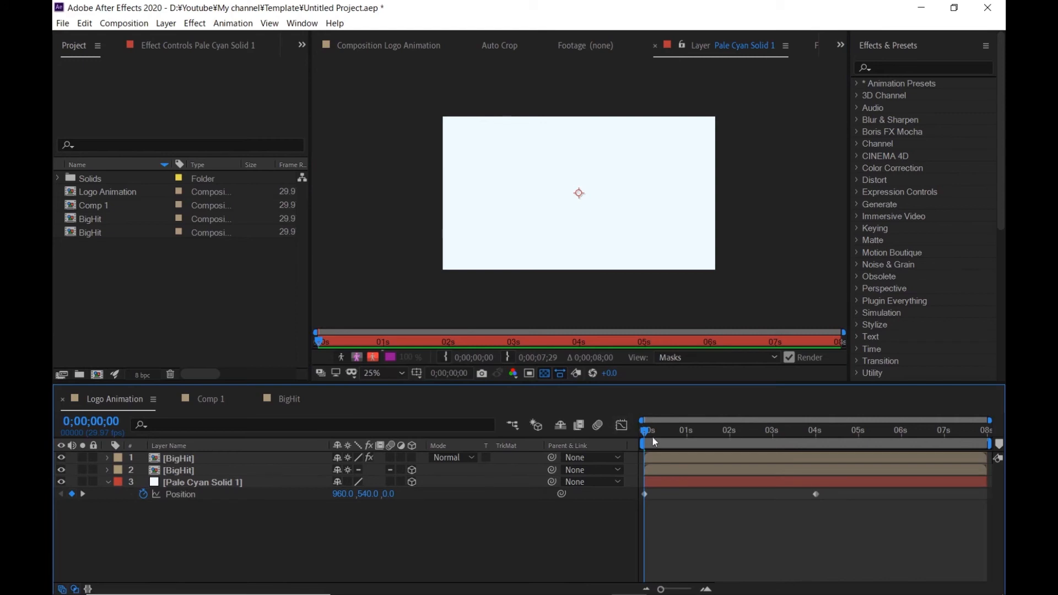
left_click(386, 46)
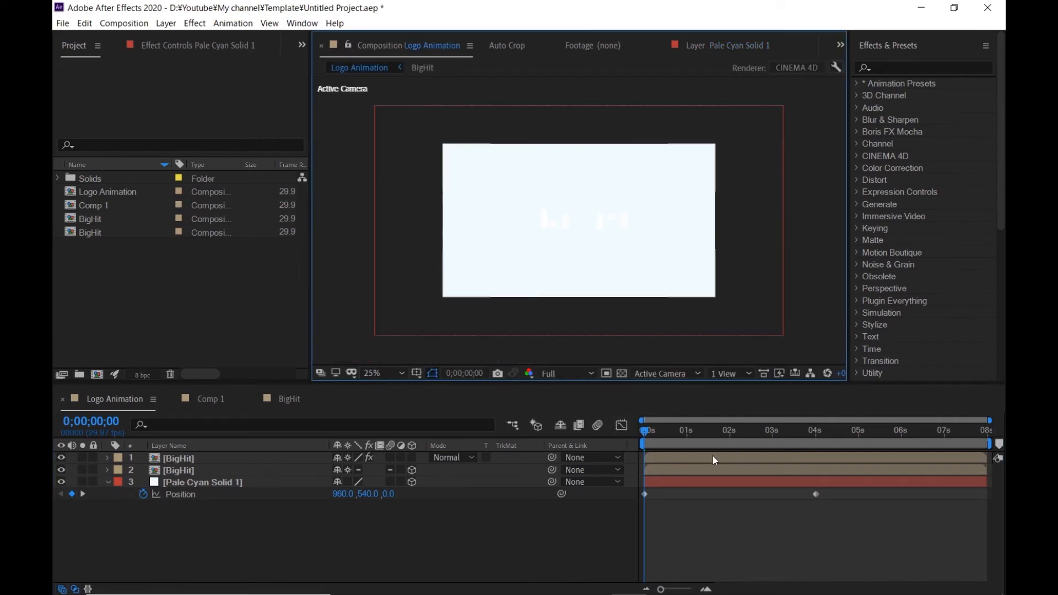
mouse_move(650, 431)
left_mouse_down()
mouse_move(832, 449)
mouse_move(641, 445)
mouse_move(638, 431)
left_mouse_up()
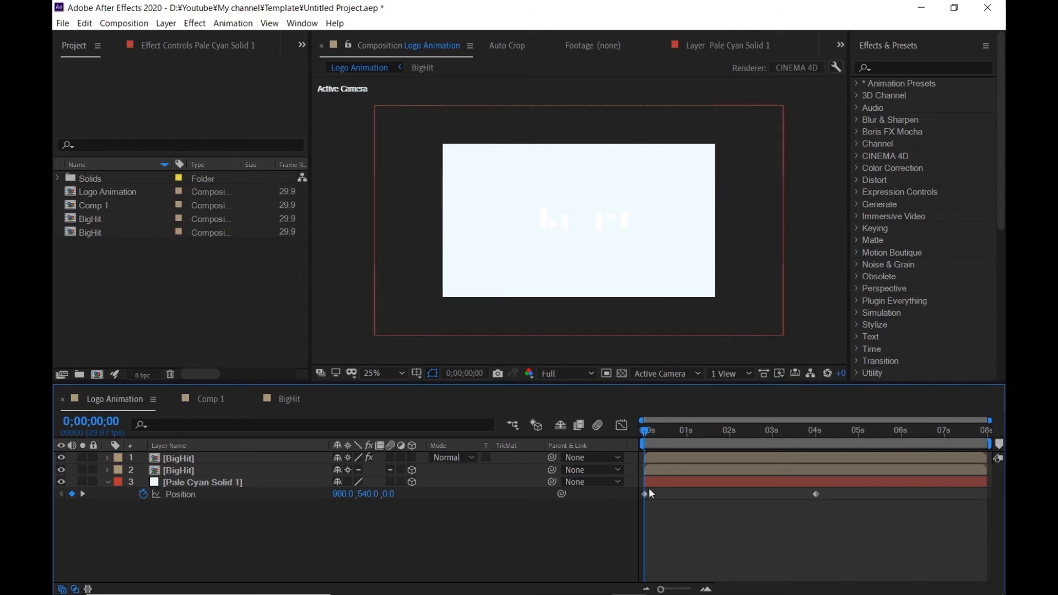
- Add a Parallel light with 100% Intensity, Smooth falloff and shadow casting at 6% Shadow Darkness
left_click(166, 24)
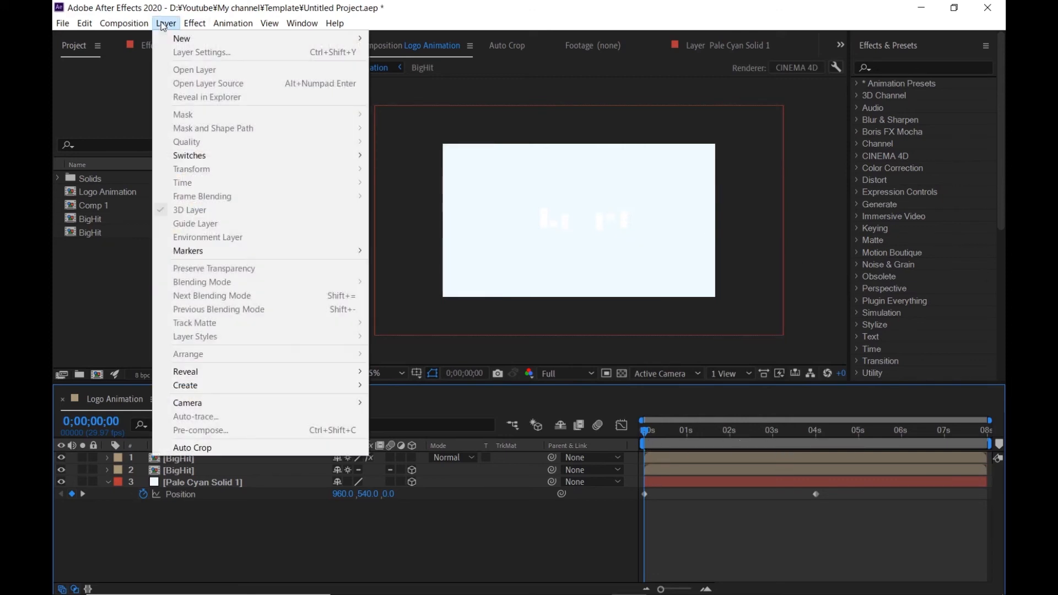
mouse_move(181, 38)
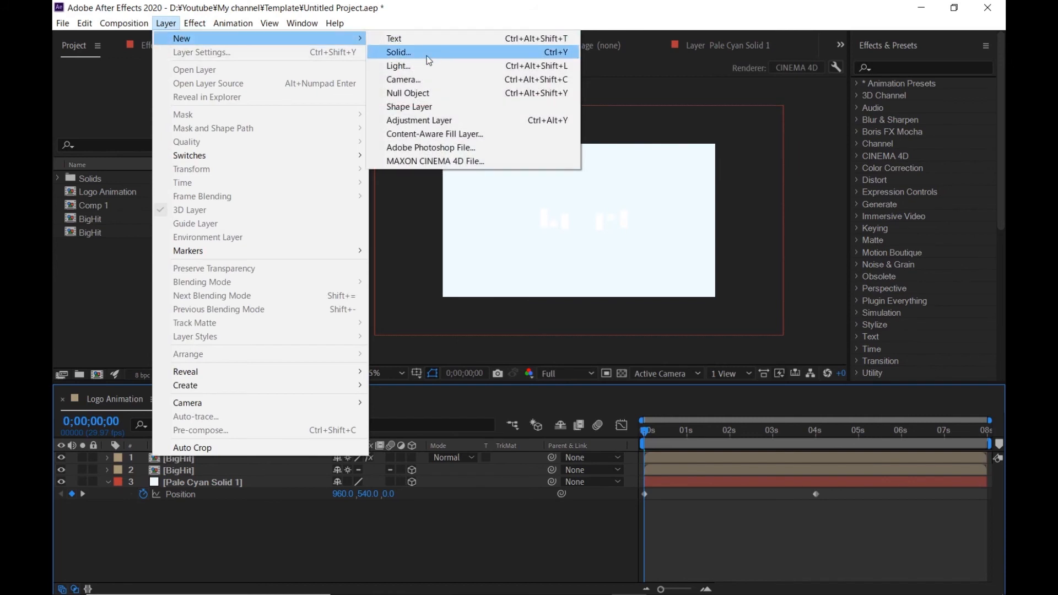
left_click(397, 64)
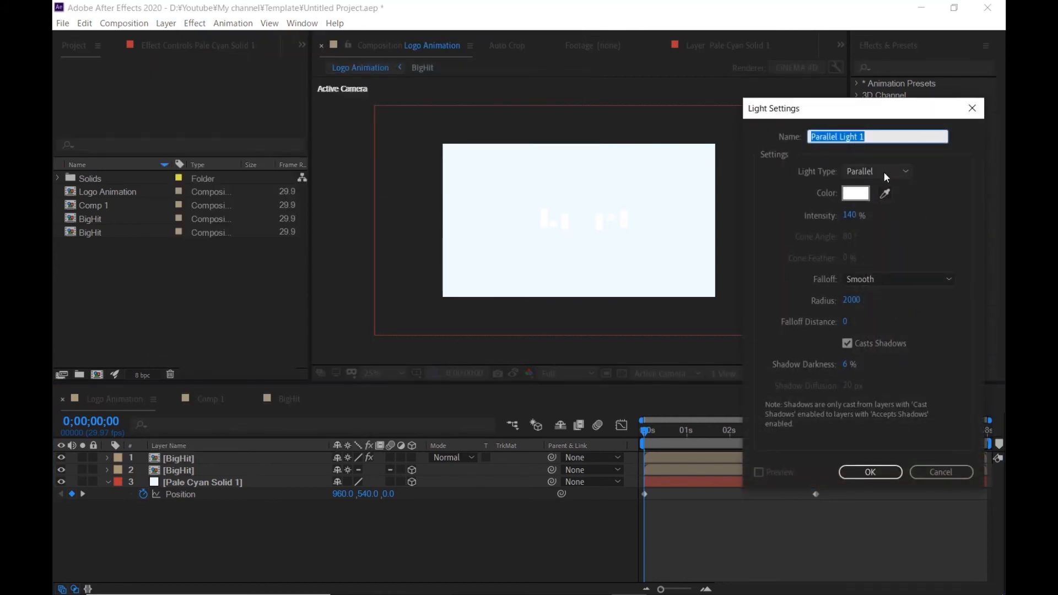
left_click(850, 216)
type("100")
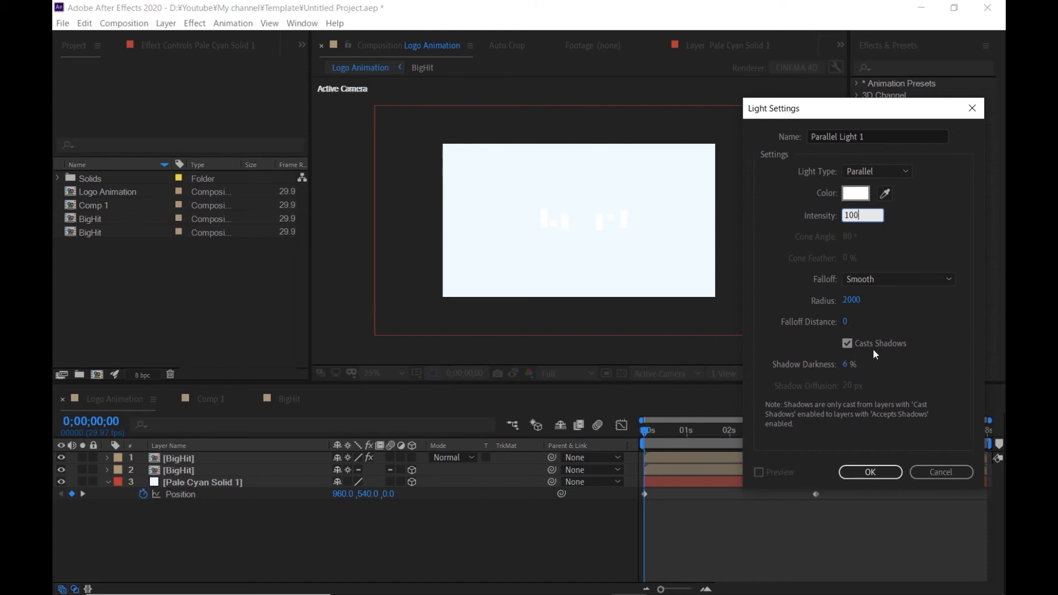
left_click(854, 473)
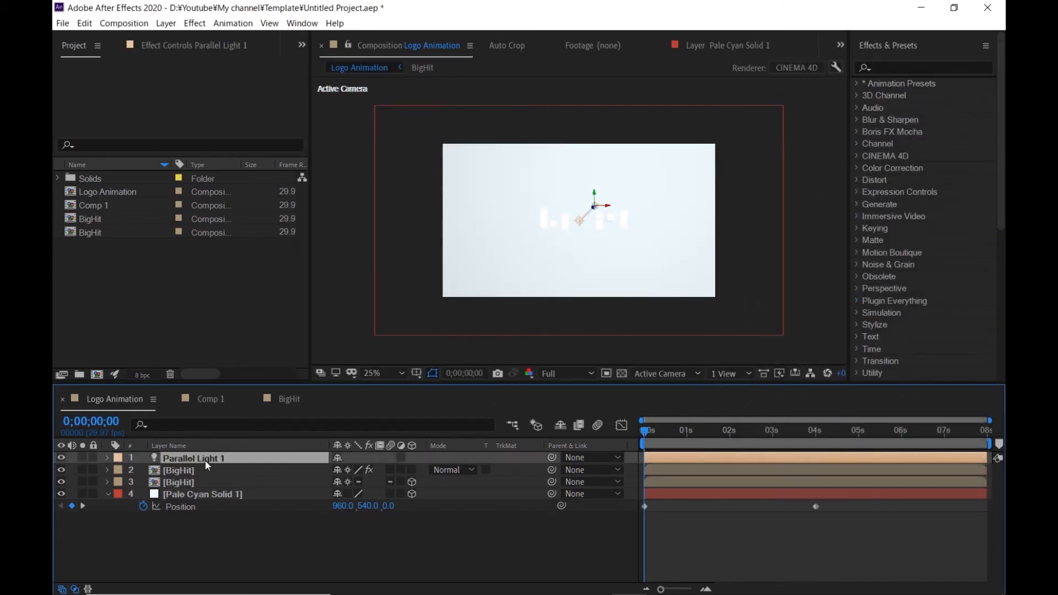
- Set Parallel Light 1's Point of Interest to 1200, 500, 100
left_click(108, 459)
left_click(119, 470)
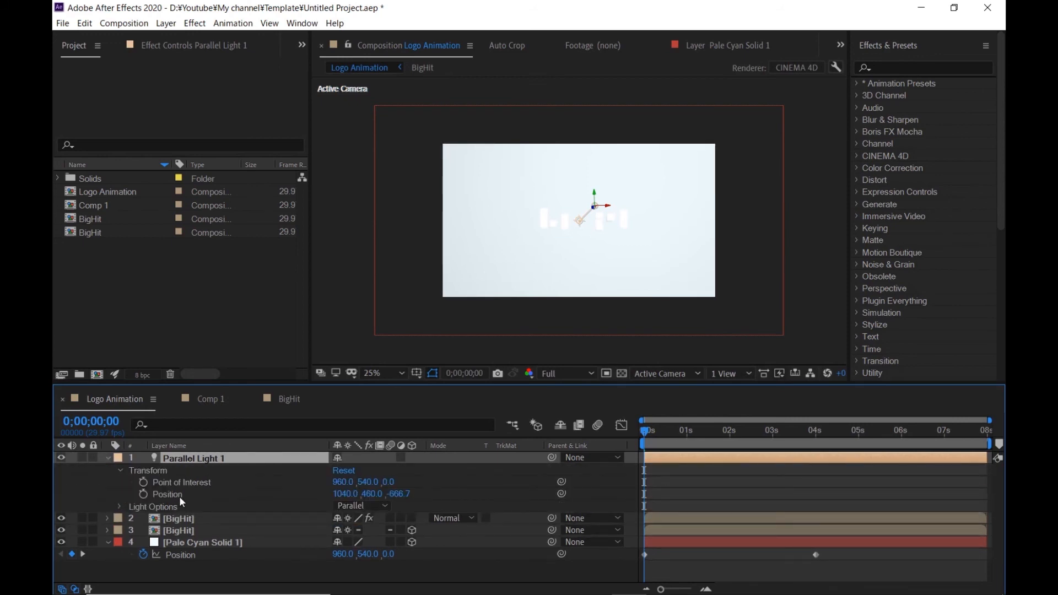
left_click(342, 482)
type("1200")
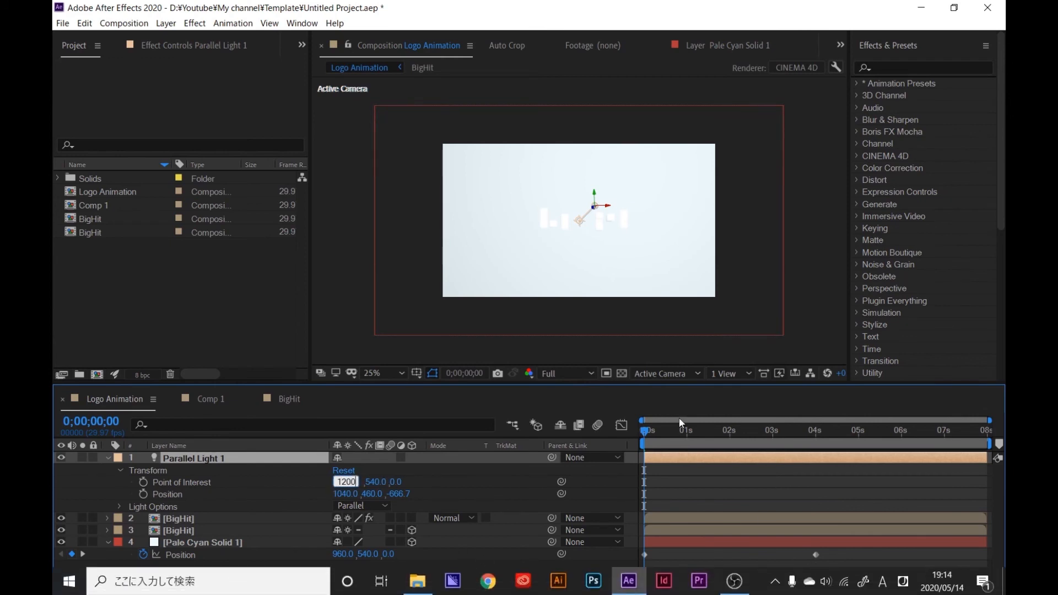
left_click(369, 483)
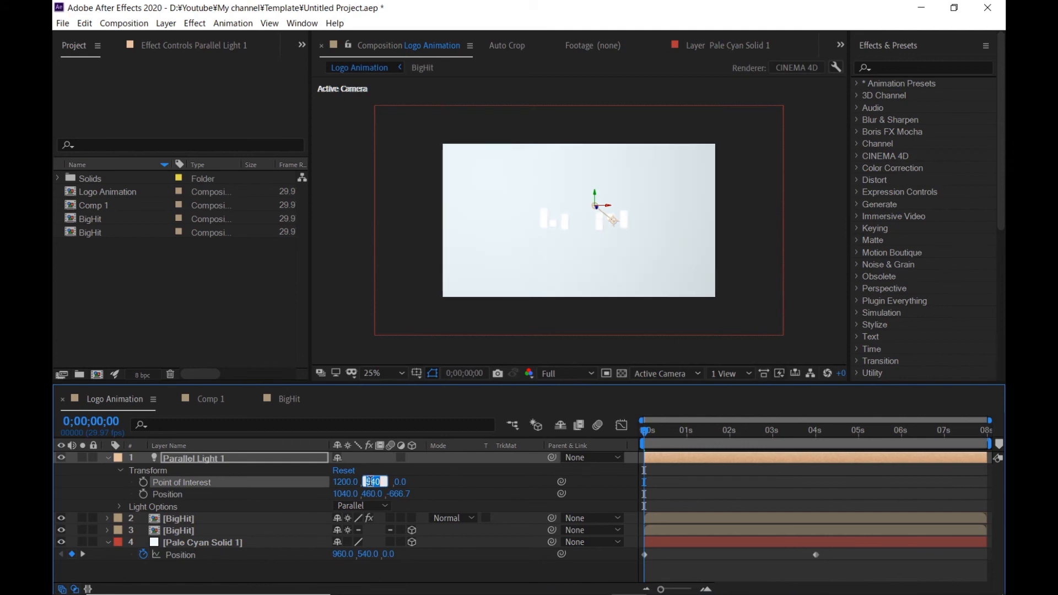
type("500")
left_click(414, 499)
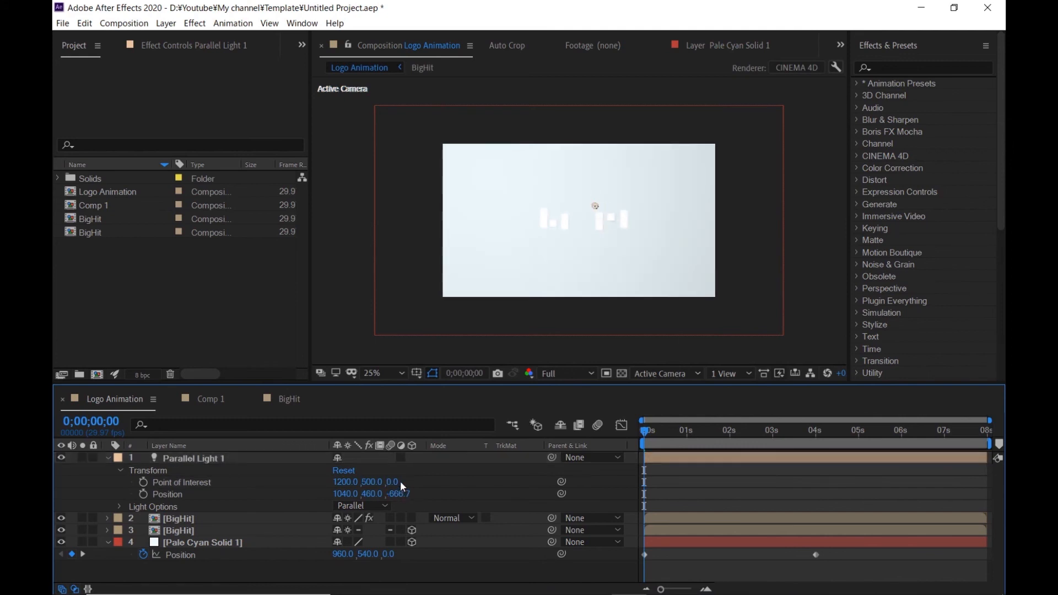
left_click(395, 483)
type("100")
key("Return")
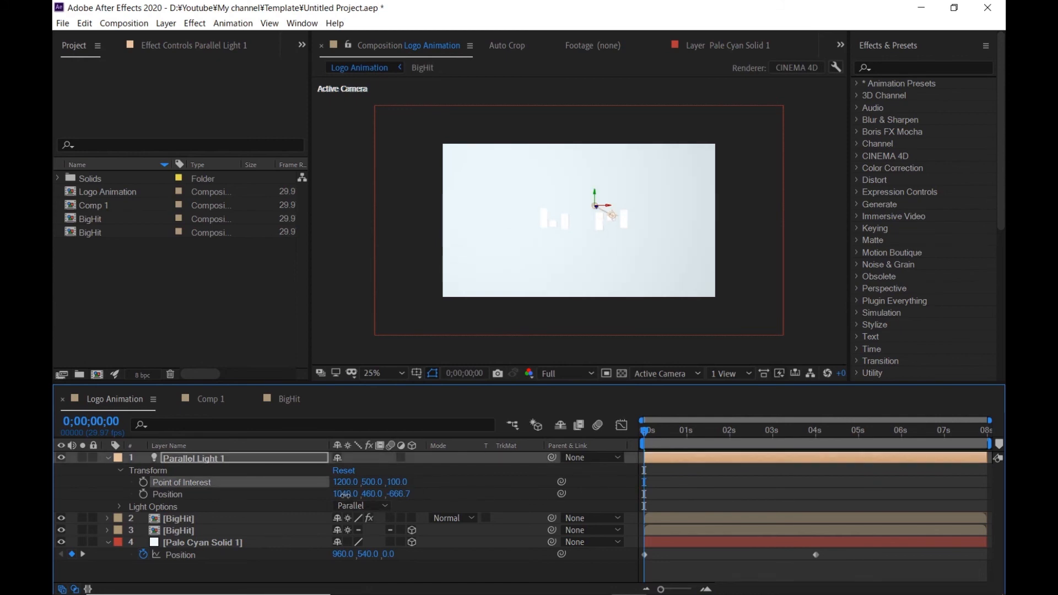
- Set Parallel Light 1's Position to 1450 in X and 250 in Y
left_click(346, 494)
type("1450")
key("Return")
left_click(370, 494)
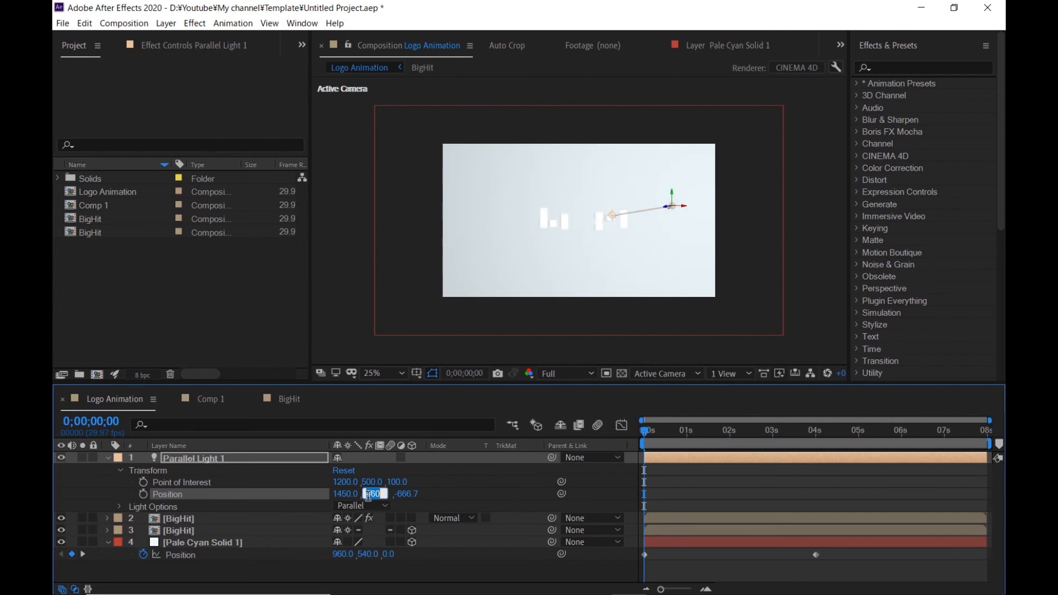
type("2350")
key("BackSpace")
key("BackSpace")
key("BackSpace")
type("50")
- Try Z position values of -200 and -600 for Parallel Light 1
left_click(408, 496)
type("-200")
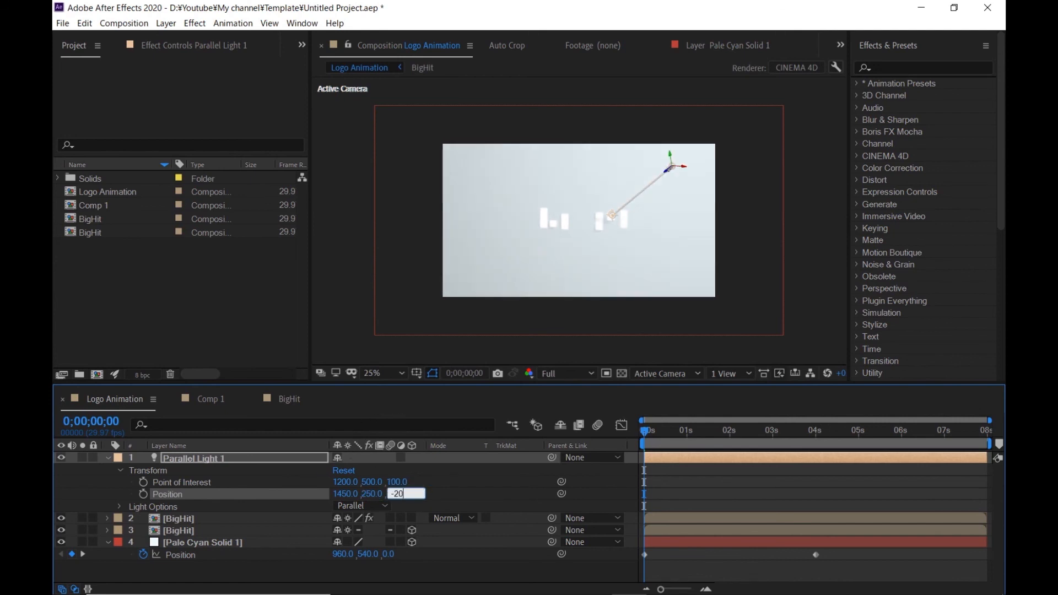
key("Return")
left_click(402, 498)
type("-600")
key("Return")
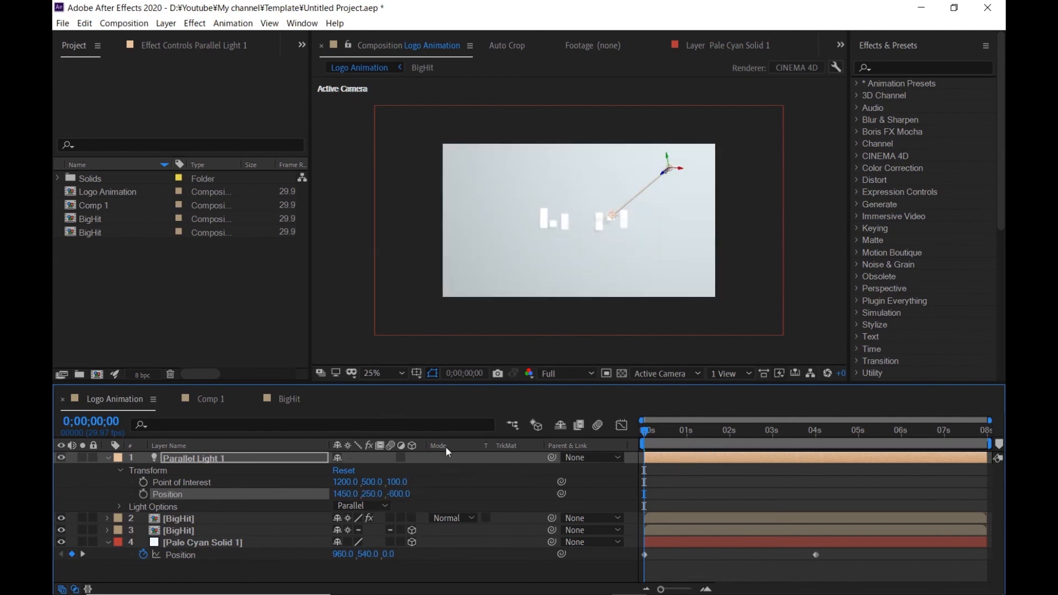
- Judge the shadows at 0;00;04;14 while trying Z position values of -500, -300 and -100 for Parallel Light 1
scroll(613, 234, "up", 2)
left_click(837, 435)
left_click(398, 494)
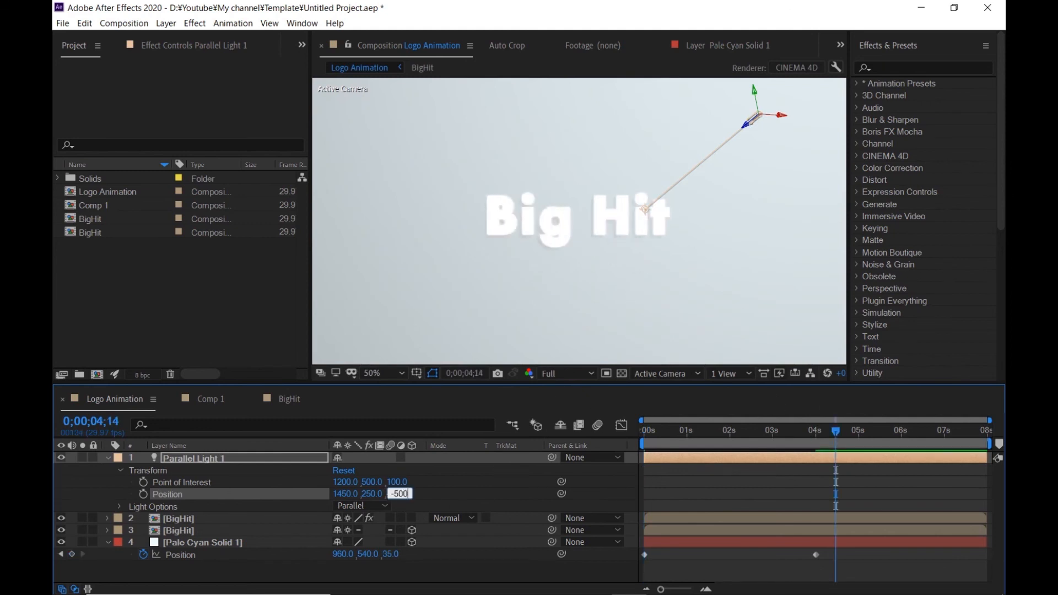
type("-300")
key("Return")
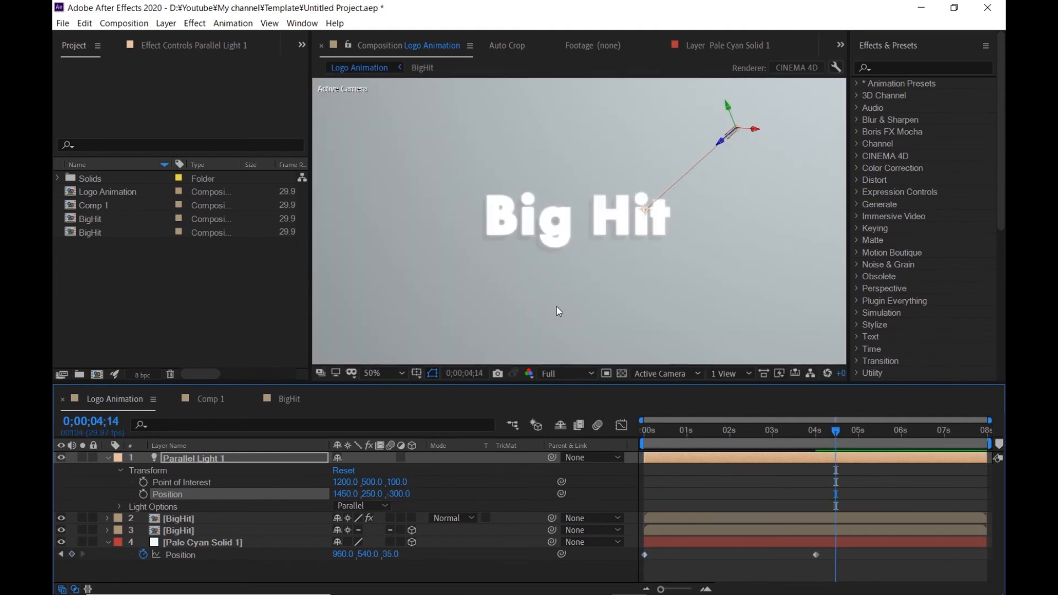
left_click(399, 494)
type("-100")
key("Return")
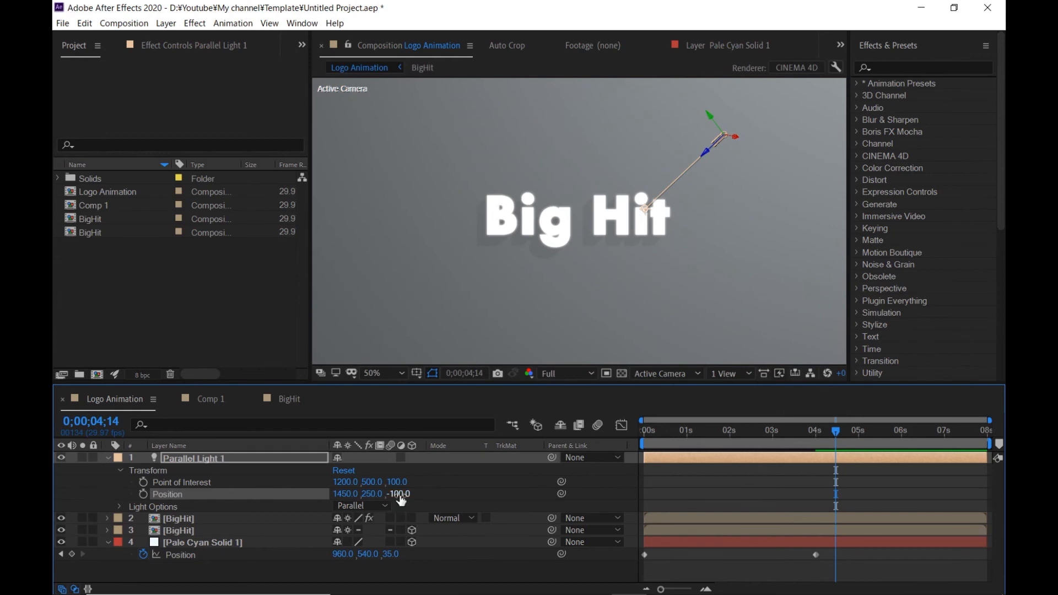
- Set Parallel Light 1's Z position to -250
left_click(399, 494)
type("-250")
key("Return")
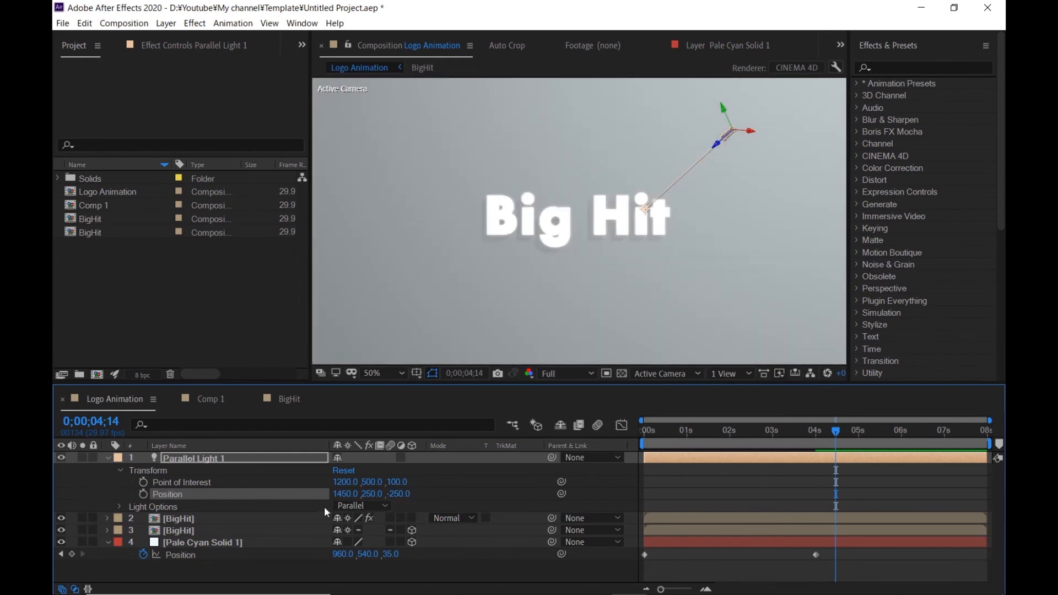
- Set Parallel Light 1's Intensity to 130% in its Light Options
scroll(556, 215, "down", 2)
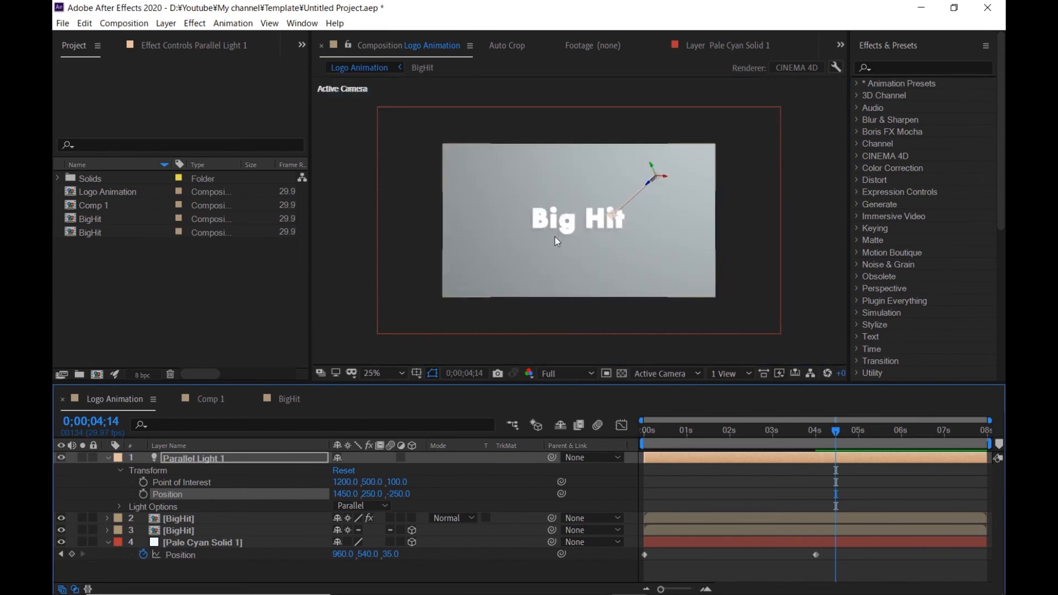
left_click(120, 507)
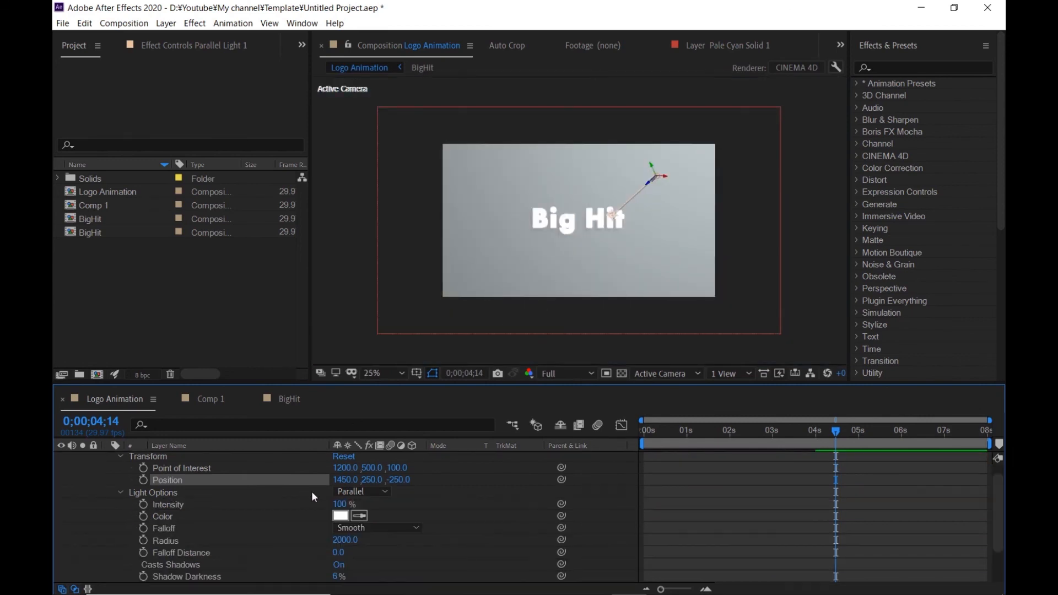
left_click(340, 504)
type("130")
key("Return")
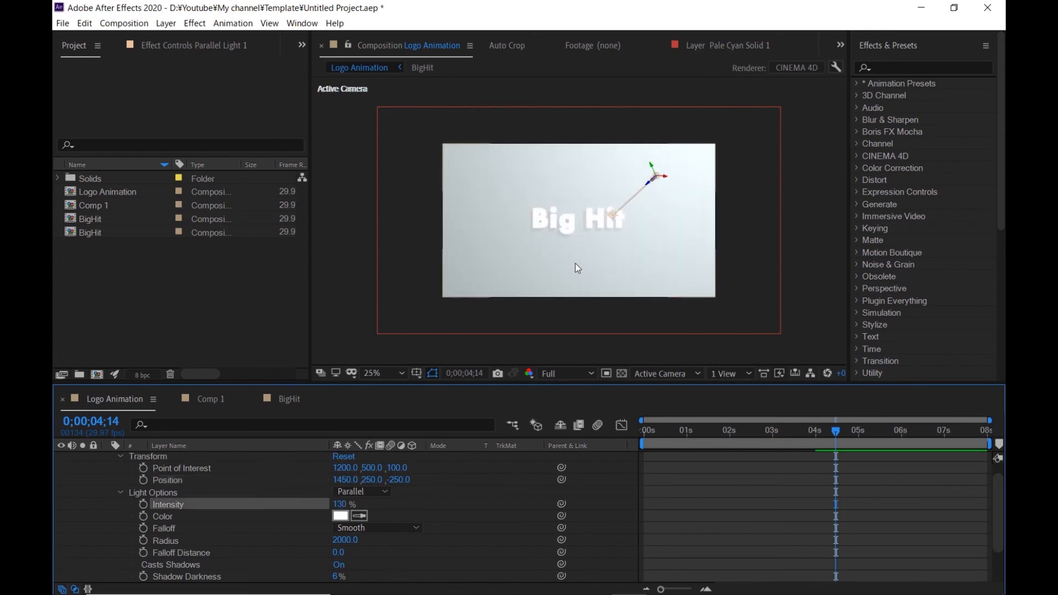
- Set Parallel Light 1's Shadow Darkness to 4%
key("period")
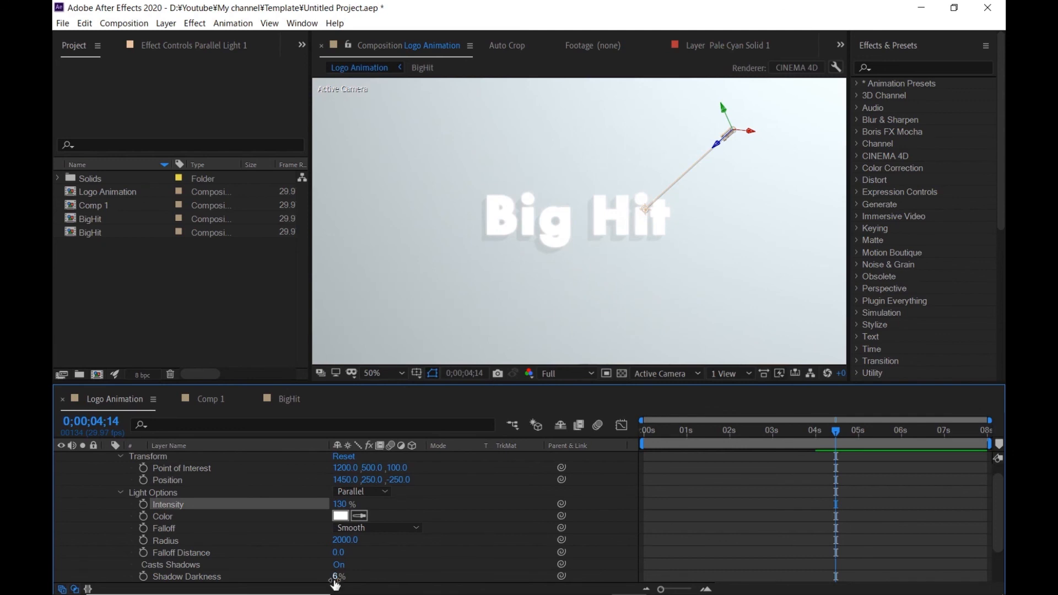
scroll(264, 551, "down", 2)
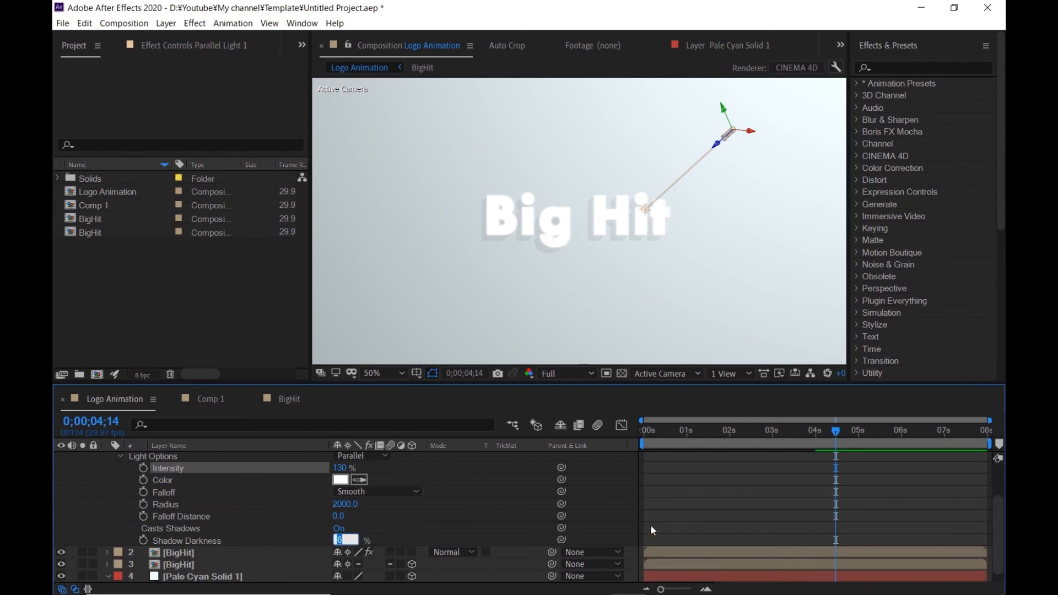
type("4")
key("Return")
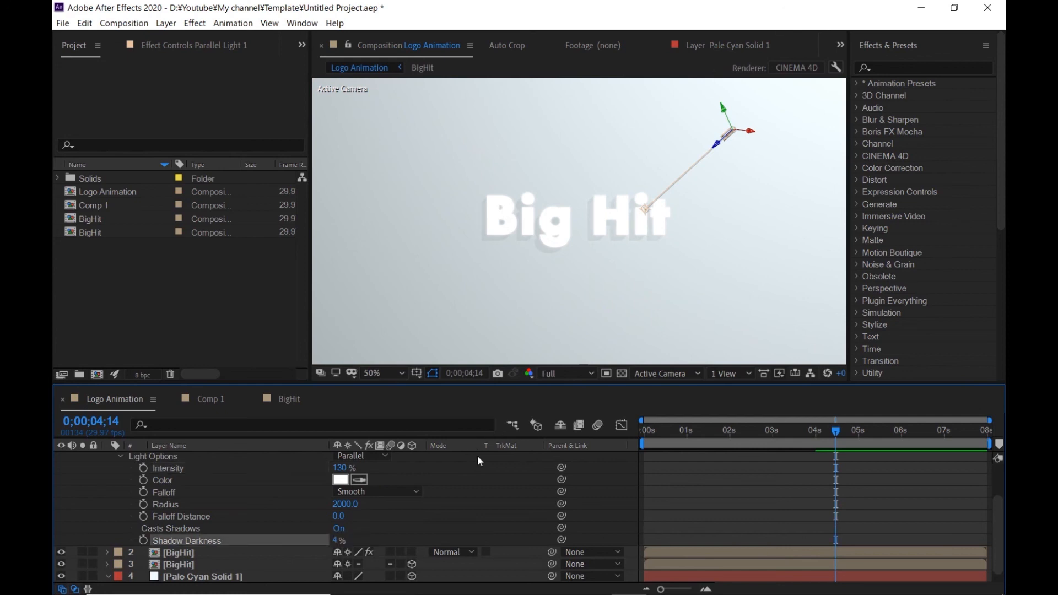
- Set the Fast Box Blur's Blur Radius on the upper BigHit layer to 4
scroll(588, 261, "down", 2)
scroll(587, 262, "up", 2)
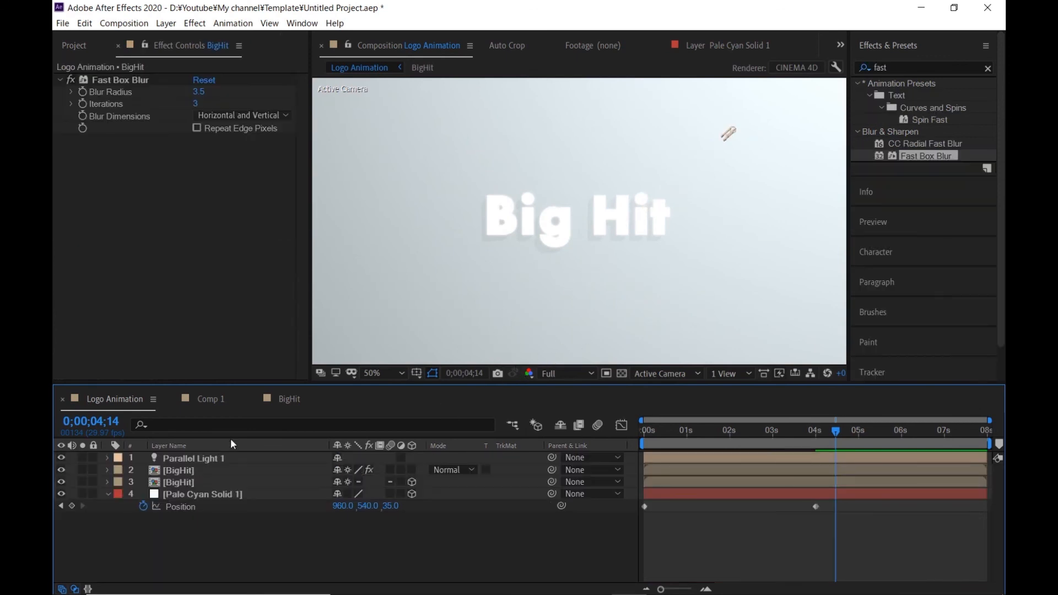
left_click(201, 470)
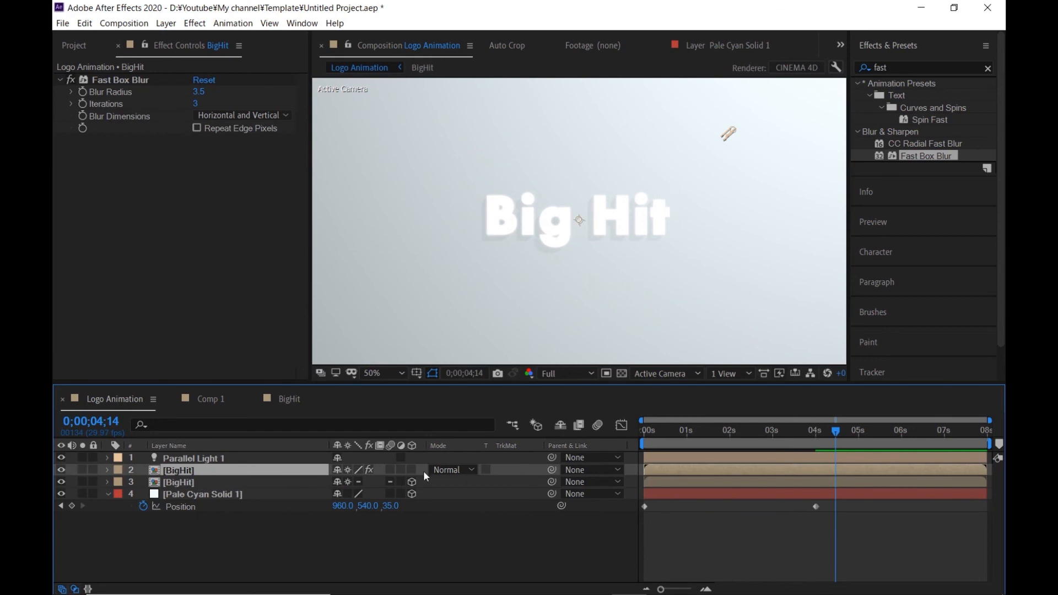
left_click(198, 92)
type("4")
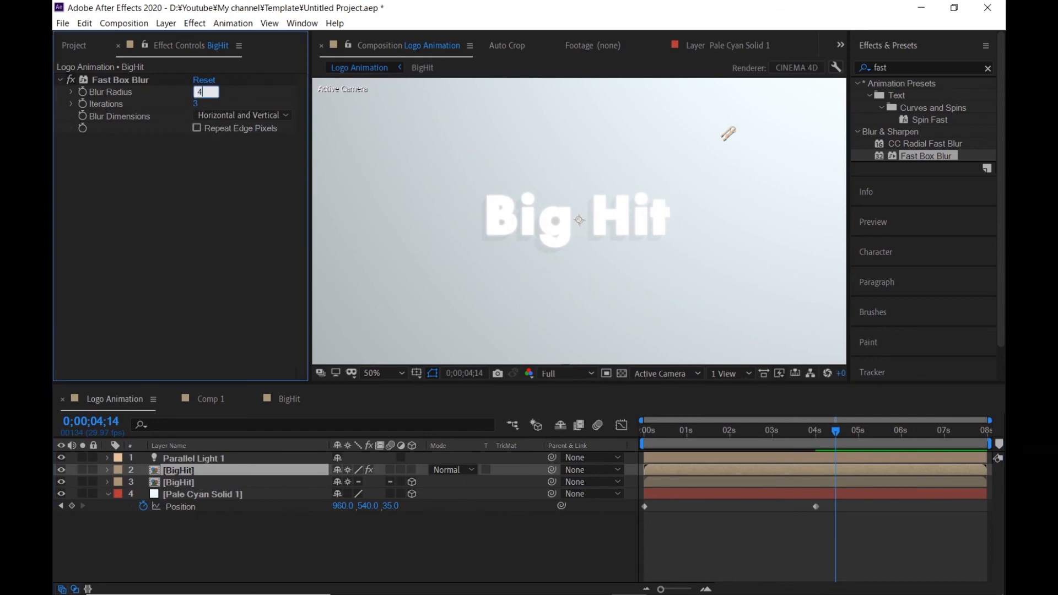
key("Return")
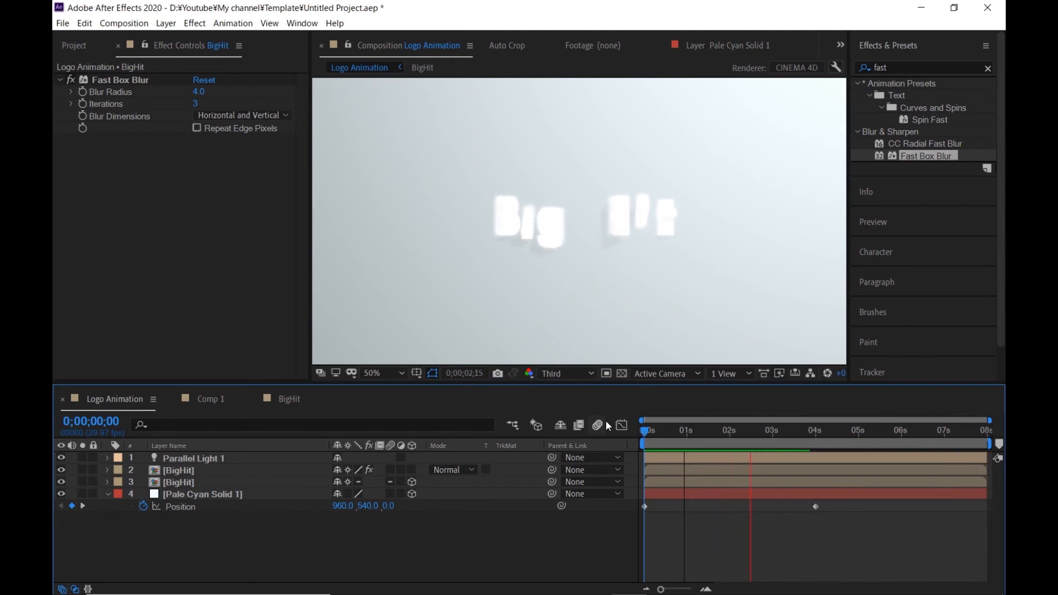